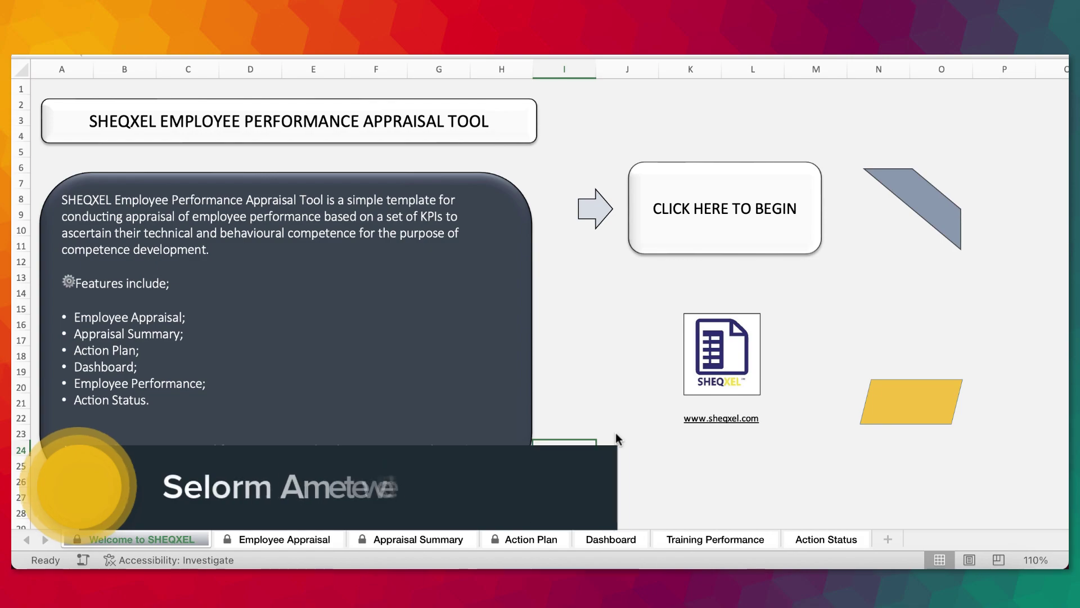
Step: Exit full screen to reveal the Master Log window, then go to the Employee Appraisal sheet
{"action": "key", "text": "ctrl+super+f"}
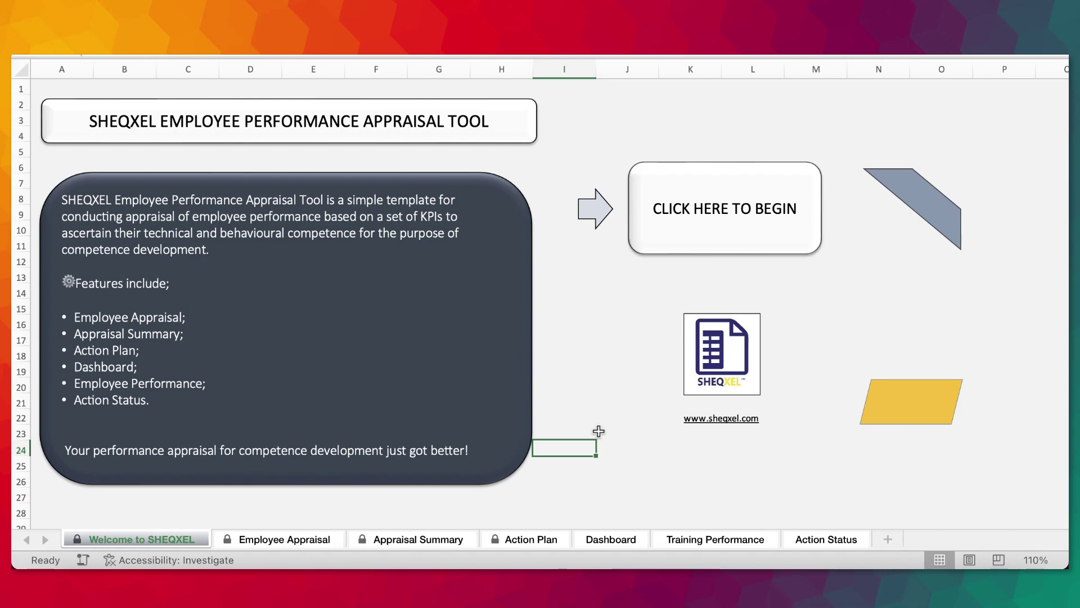
{"action": "left_click", "coordinate": [292, 540]}
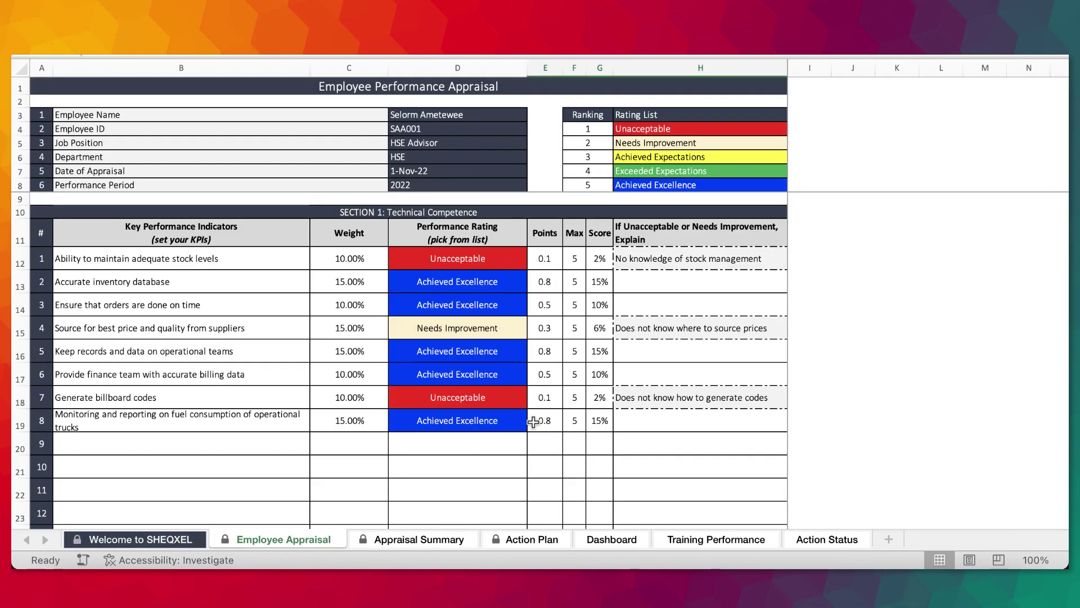
{"action": "scroll", "coordinate": [533, 422], "scroll_direction": "down", "scroll_amount": 2}
{"action": "scroll", "coordinate": [533, 422], "scroll_direction": "up", "scroll_amount": 2}
{"action": "scroll", "coordinate": [438, 280], "scroll_direction": "down", "scroll_amount": 8}
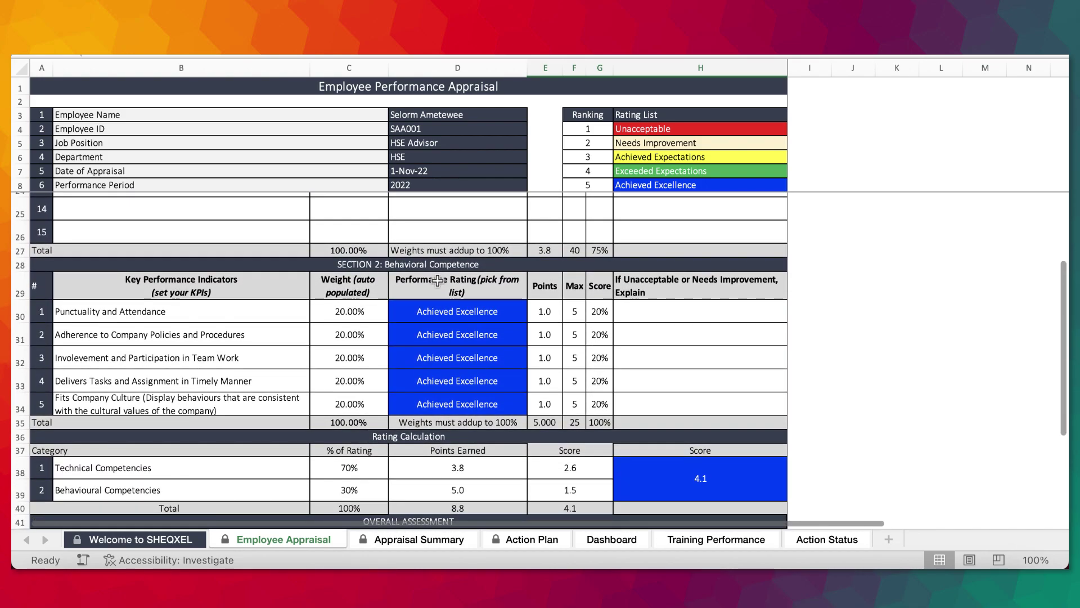
{"action": "scroll", "coordinate": [433, 280], "scroll_direction": "up", "scroll_amount": 8}
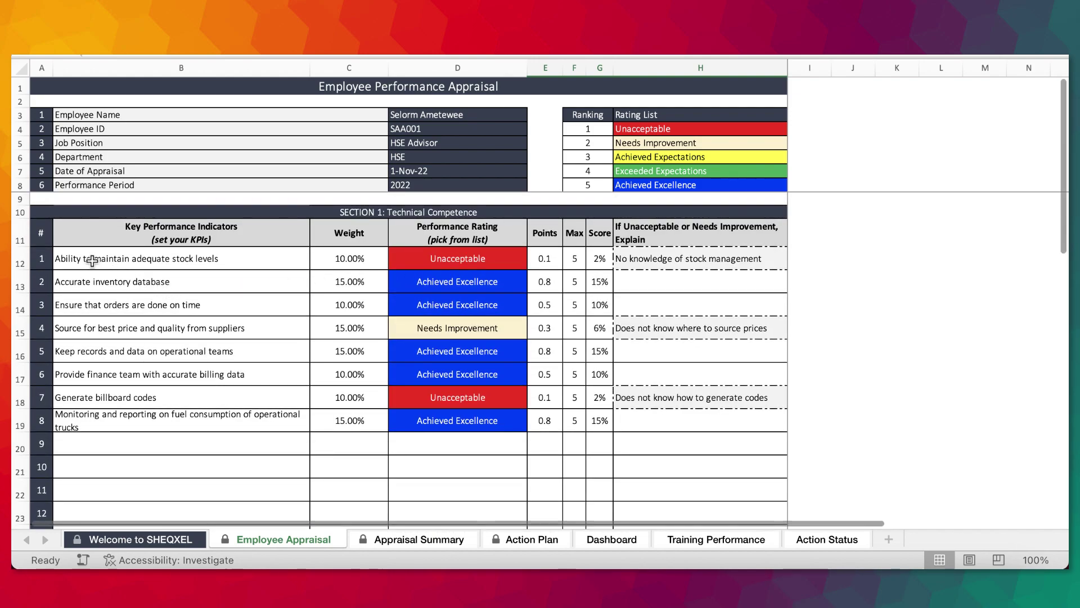
{"action": "left_click_drag", "start_coordinate": [93, 261], "coordinate": [120, 491]}
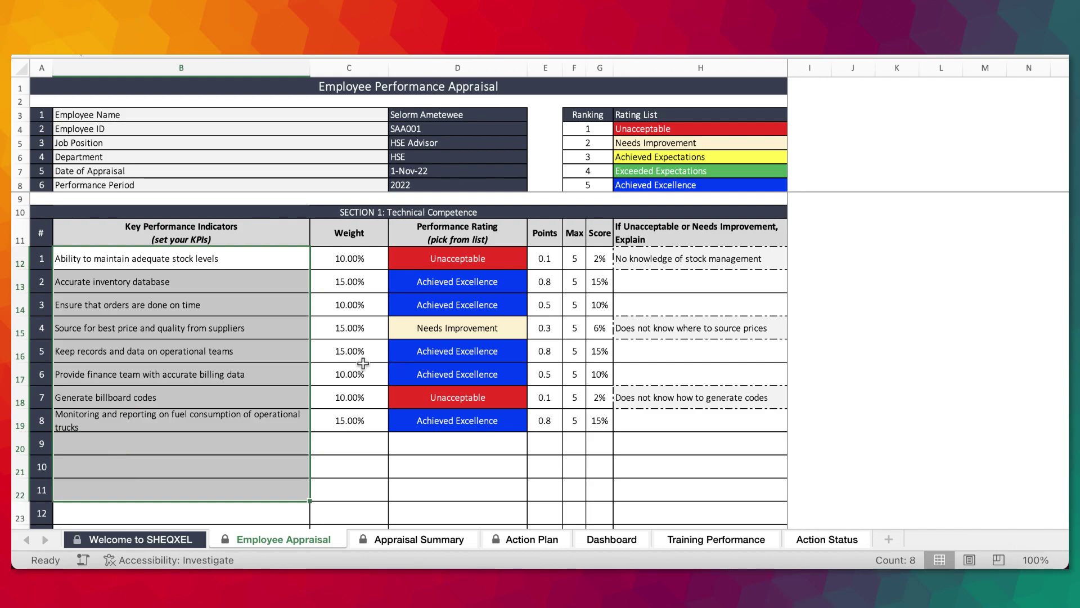
{"action": "scroll", "coordinate": [219, 336], "scroll_direction": "down", "scroll_amount": 5}
{"action": "scroll", "coordinate": [210, 339], "scroll_direction": "up", "scroll_amount": 3}
{"action": "scroll", "coordinate": [210, 339], "scroll_direction": "up", "scroll_amount": 2}
{"action": "scroll", "coordinate": [360, 424], "scroll_direction": "down", "scroll_amount": 3}
{"action": "scroll", "coordinate": [361, 423], "scroll_direction": "up", "scroll_amount": 3}
{"action": "scroll", "coordinate": [361, 423], "scroll_direction": "up", "scroll_amount": 1}
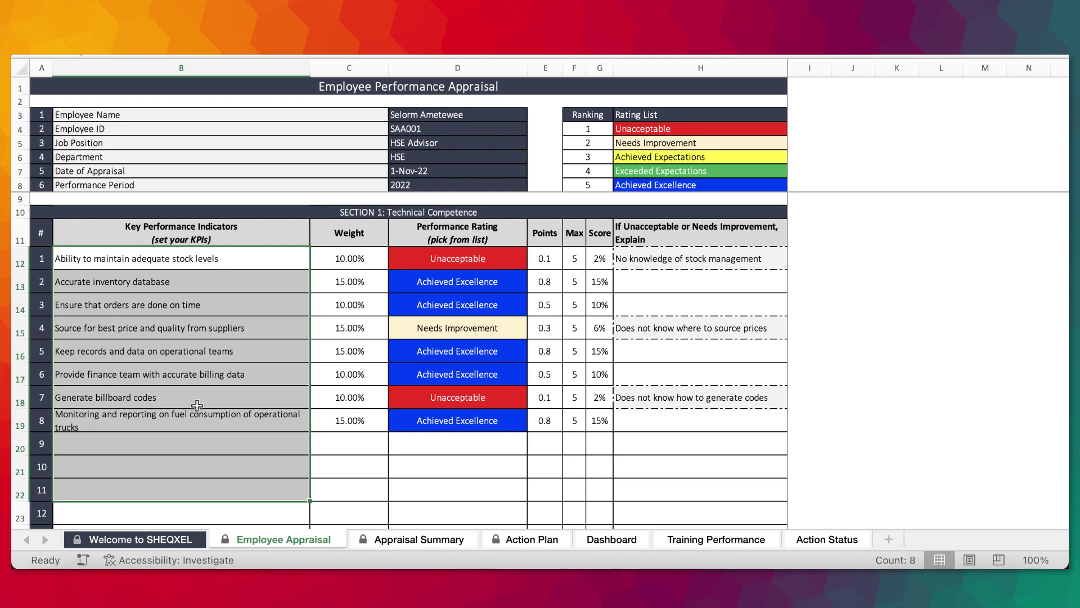
{"action": "scroll", "coordinate": [197, 405], "scroll_direction": "down", "scroll_amount": 1}
{"action": "scroll", "coordinate": [323, 382], "scroll_direction": "up", "scroll_amount": 1}
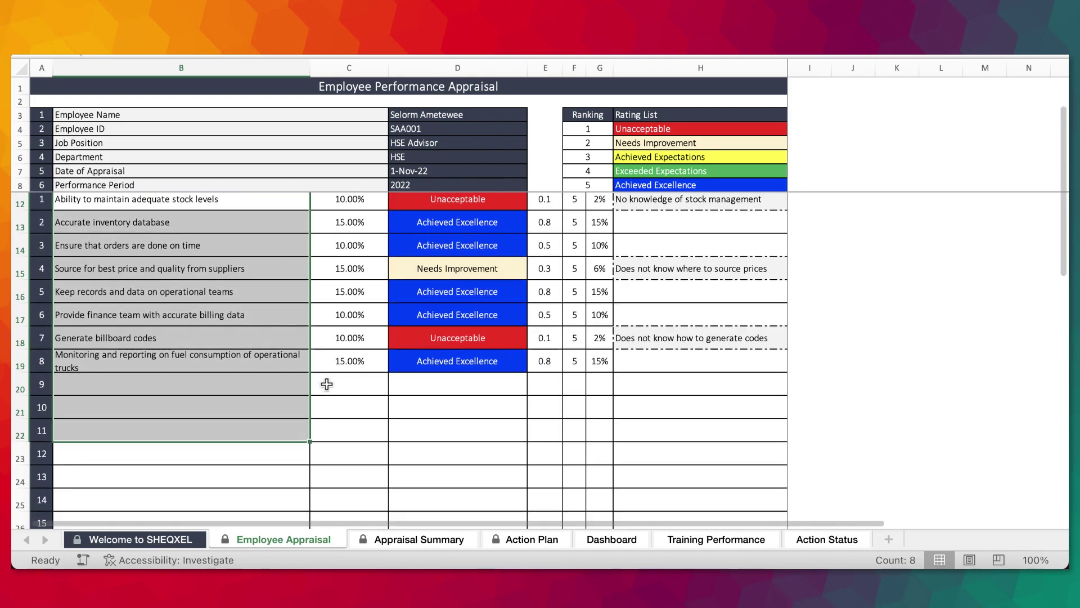
{"action": "left_click_drag", "start_coordinate": [150, 266], "coordinate": [186, 447]}
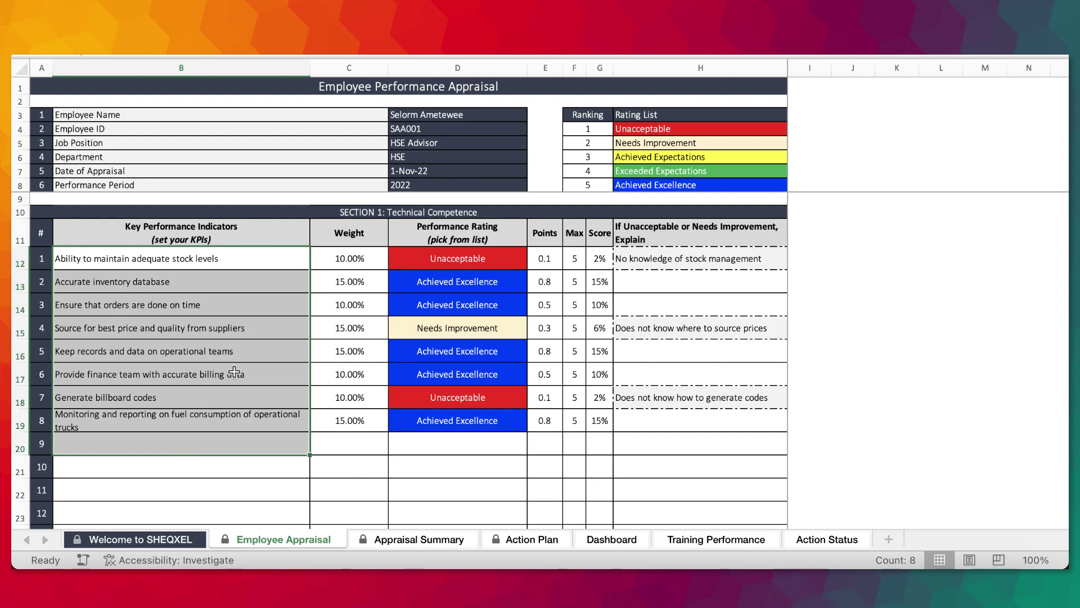
{"action": "scroll", "coordinate": [234, 371], "scroll_direction": "down", "scroll_amount": 3}
{"action": "scroll", "coordinate": [112, 332], "scroll_direction": "down", "scroll_amount": 6}
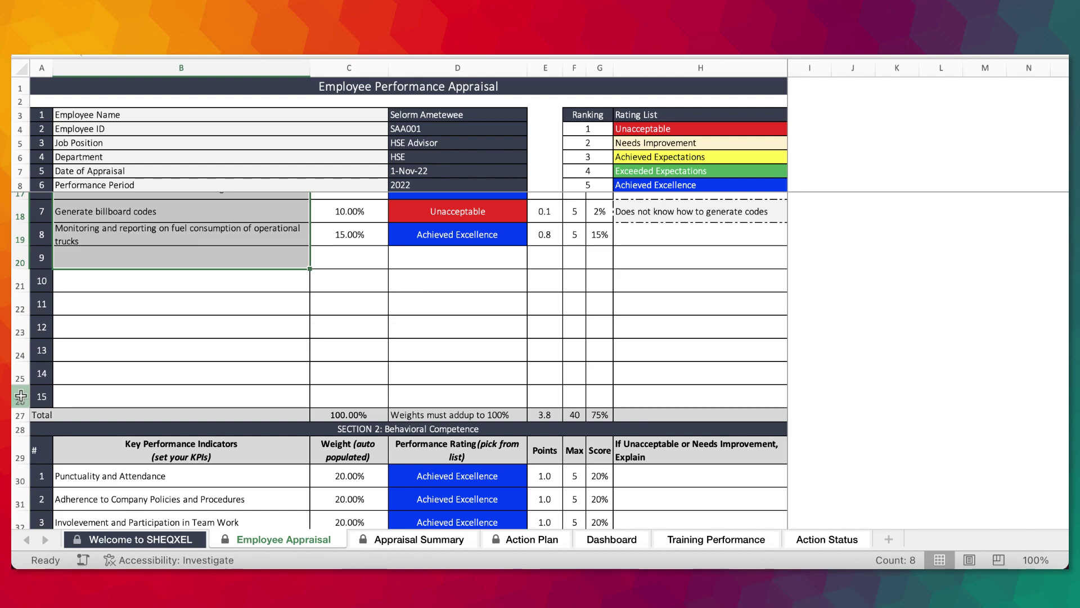
{"action": "scroll", "coordinate": [131, 395], "scroll_direction": "up", "scroll_amount": 3}
{"action": "scroll", "coordinate": [131, 396], "scroll_direction": "up", "scroll_amount": 4}
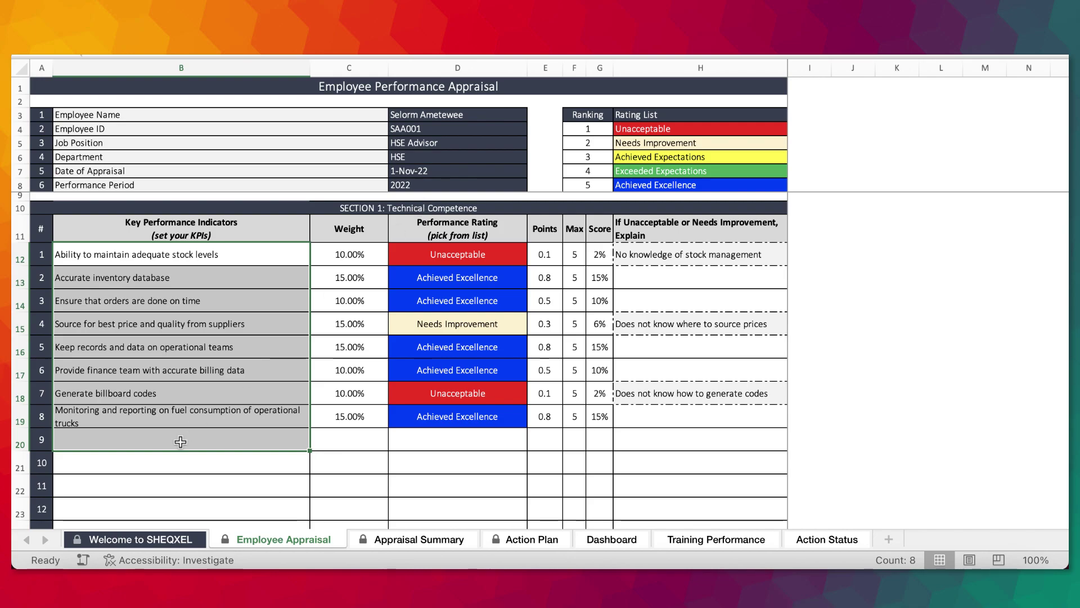
{"action": "scroll", "coordinate": [341, 338], "scroll_direction": "down", "scroll_amount": 10}
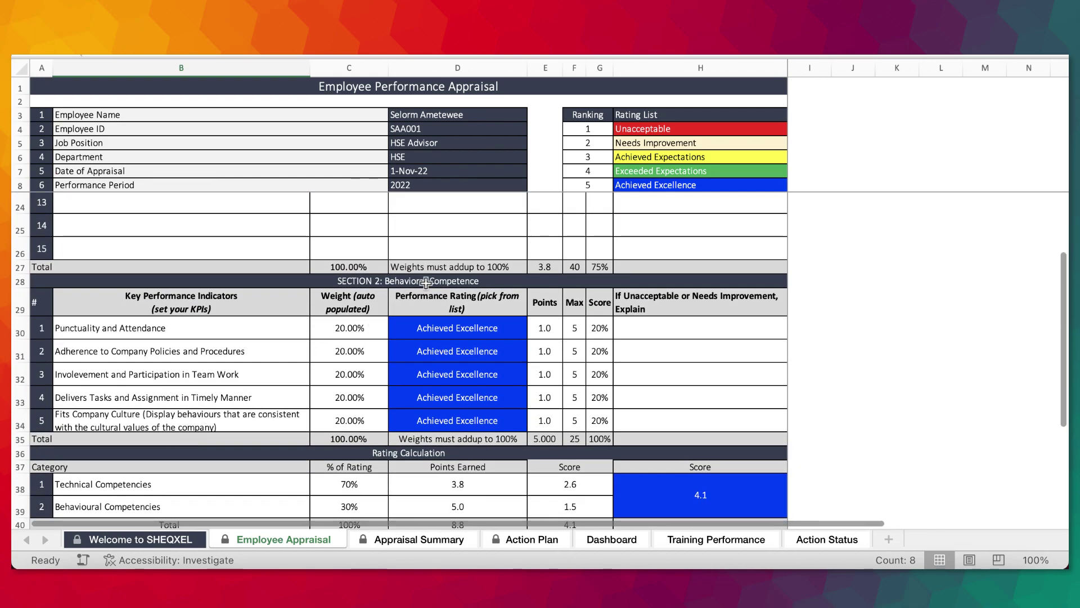
{"action": "left_click", "coordinate": [82, 333]}
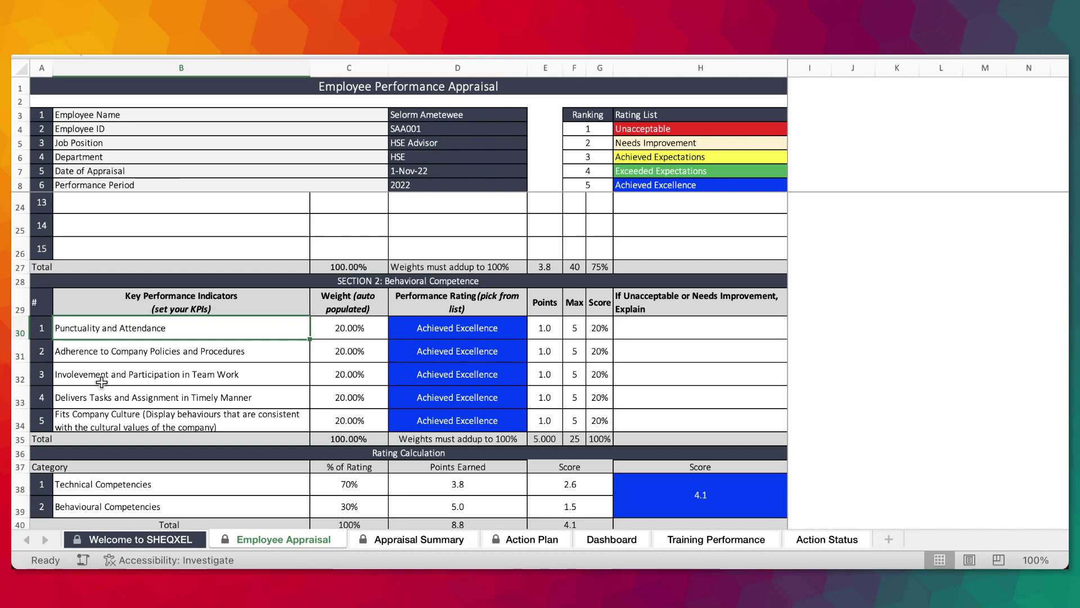
{"action": "scroll", "coordinate": [281, 374], "scroll_direction": "up", "scroll_amount": 10}
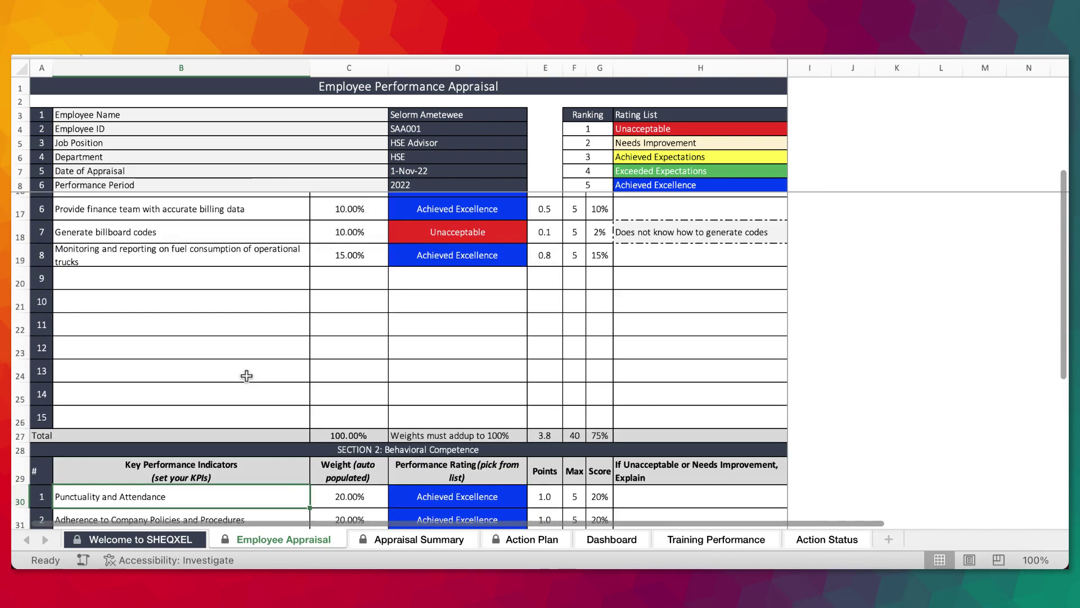
{"action": "scroll", "coordinate": [360, 376], "scroll_direction": "up", "scroll_amount": 2}
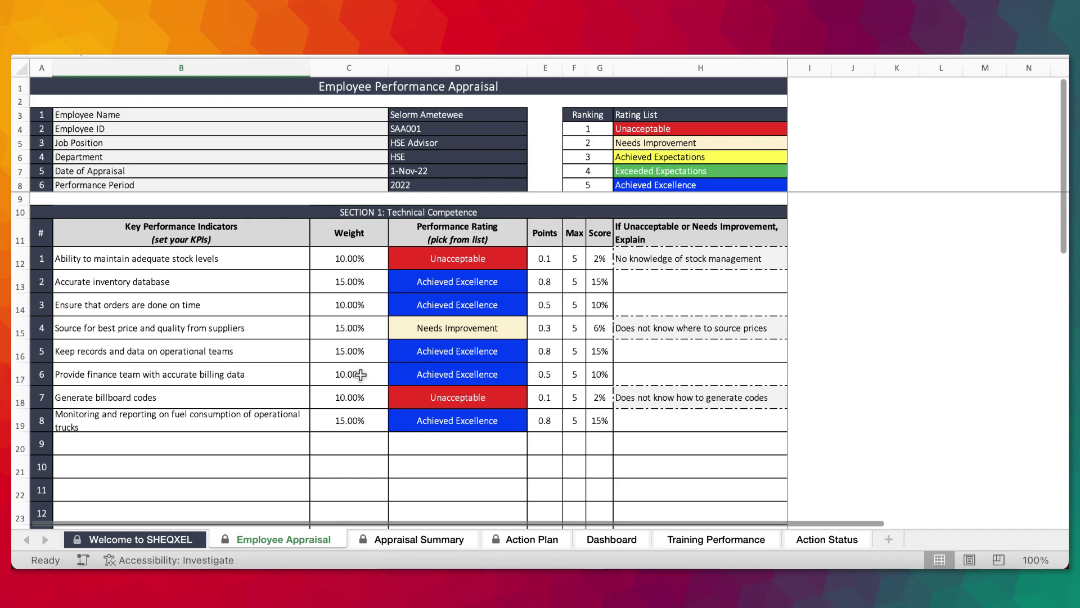
{"action": "scroll", "coordinate": [351, 357], "scroll_direction": "down", "scroll_amount": 10}
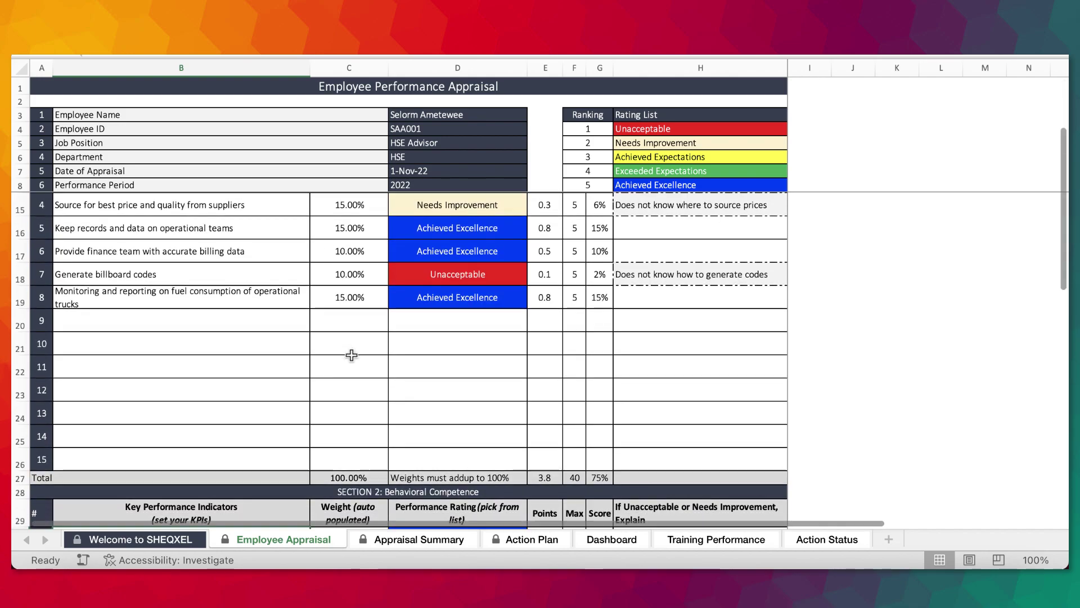
{"action": "scroll", "coordinate": [417, 414], "scroll_direction": "up", "scroll_amount": 10}
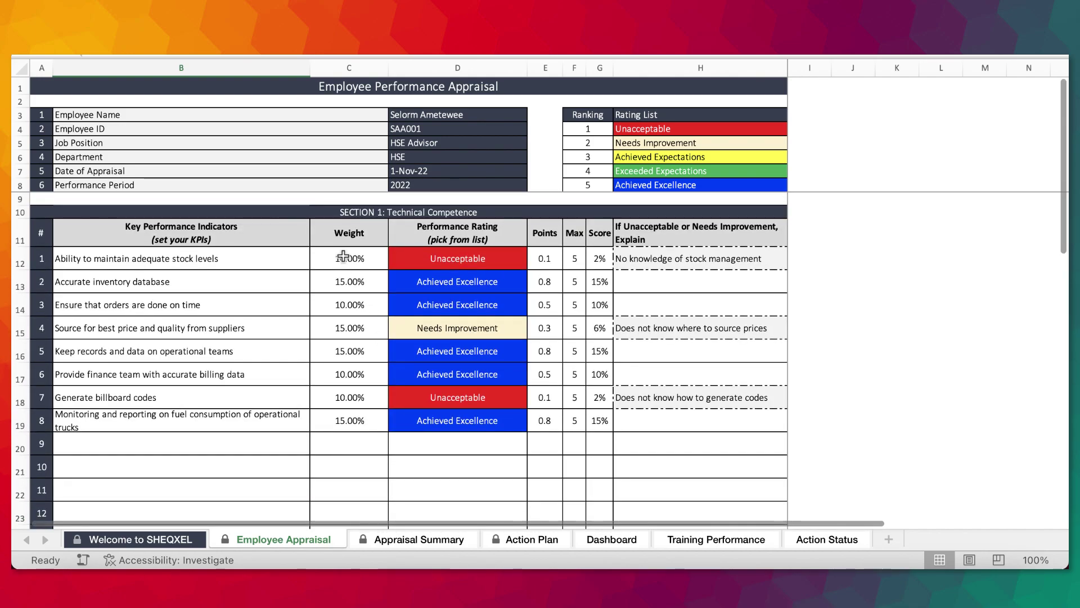
{"action": "left_click_drag", "start_coordinate": [344, 257], "coordinate": [343, 331]}
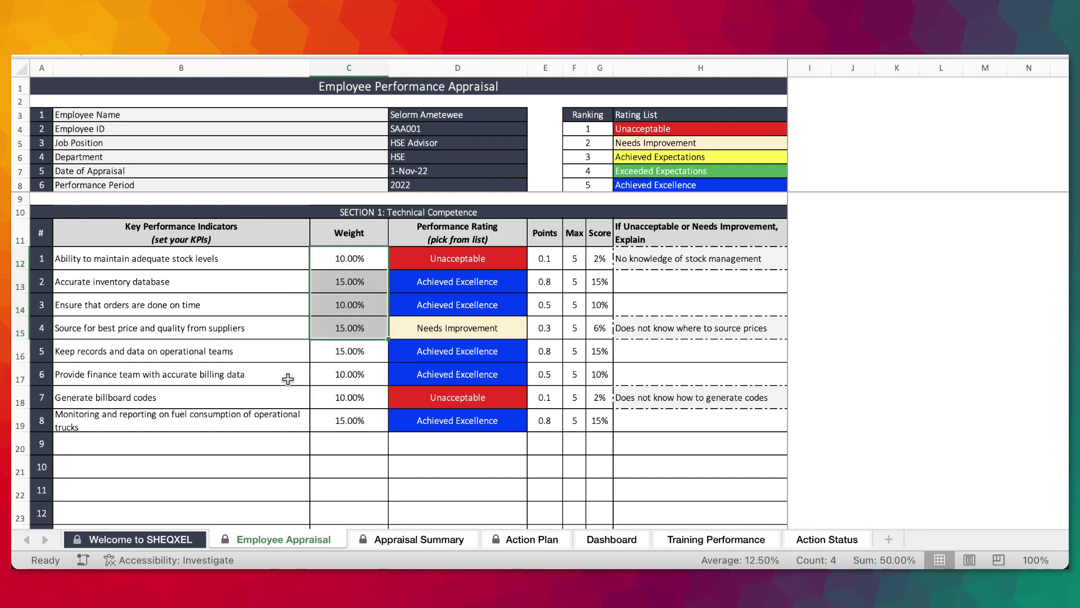
{"action": "left_click_drag", "start_coordinate": [353, 256], "coordinate": [350, 444]}
{"action": "scroll", "coordinate": [360, 383], "scroll_direction": "down", "scroll_amount": 5}
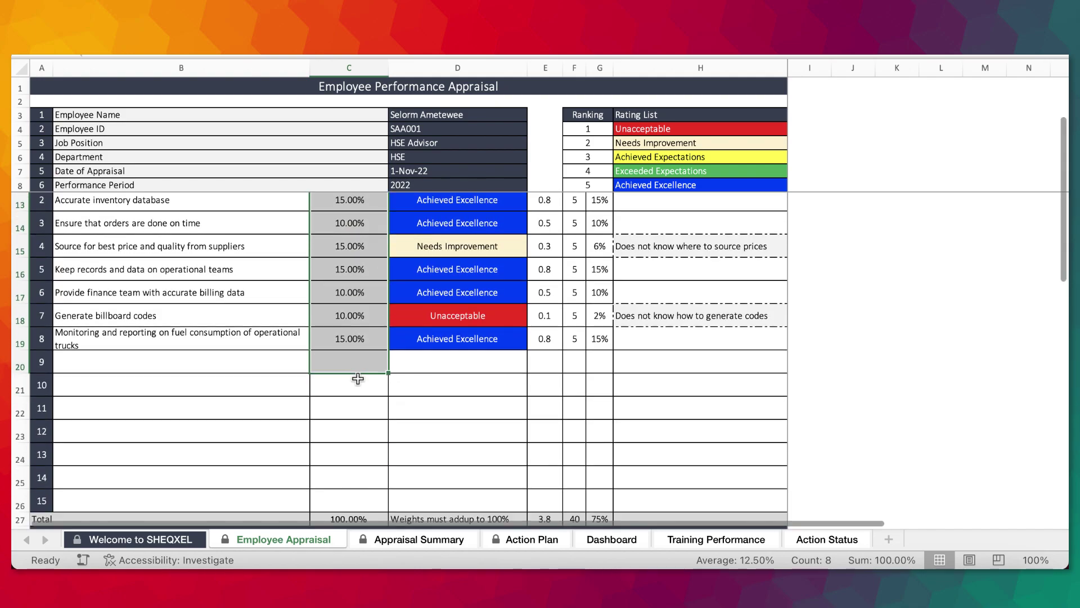
{"action": "left_click", "coordinate": [343, 360]}
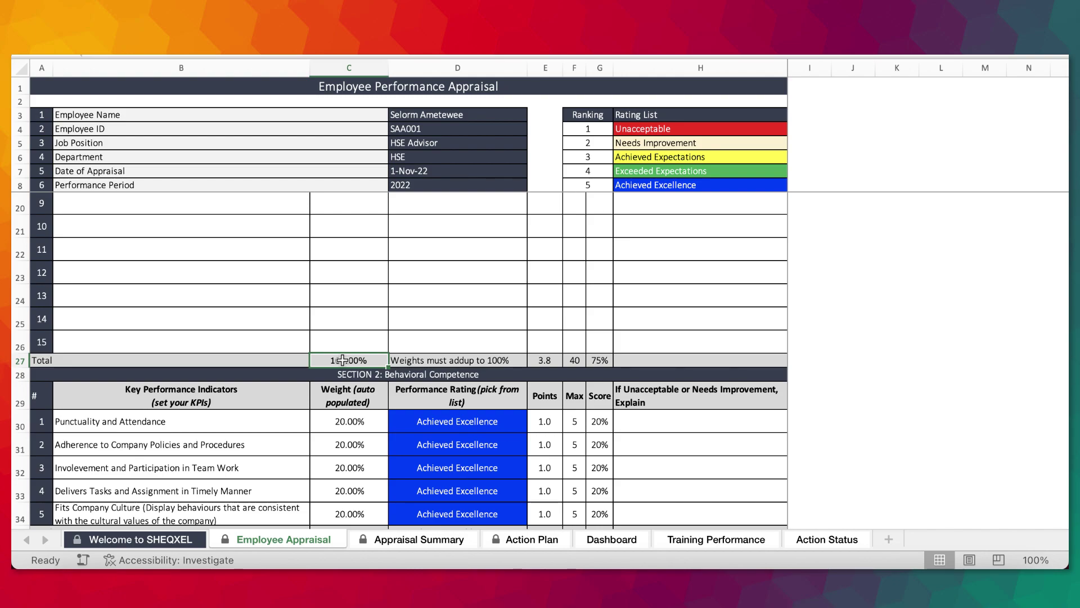
{"action": "scroll", "coordinate": [342, 360], "scroll_direction": "down", "scroll_amount": 3}
{"action": "scroll", "coordinate": [343, 358], "scroll_direction": "up", "scroll_amount": 3}
{"action": "scroll", "coordinate": [349, 357], "scroll_direction": "down", "scroll_amount": 4}
{"action": "scroll", "coordinate": [360, 338], "scroll_direction": "up", "scroll_amount": 2}
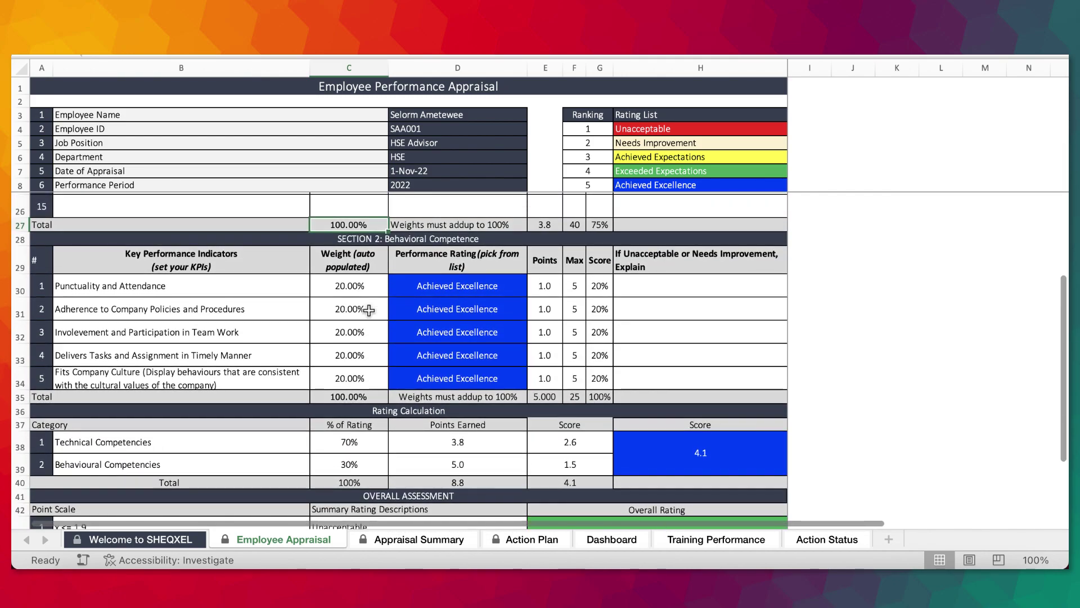
{"action": "left_click_drag", "start_coordinate": [343, 286], "coordinate": [360, 376]}
{"action": "scroll", "coordinate": [363, 323], "scroll_direction": "up", "scroll_amount": 1}
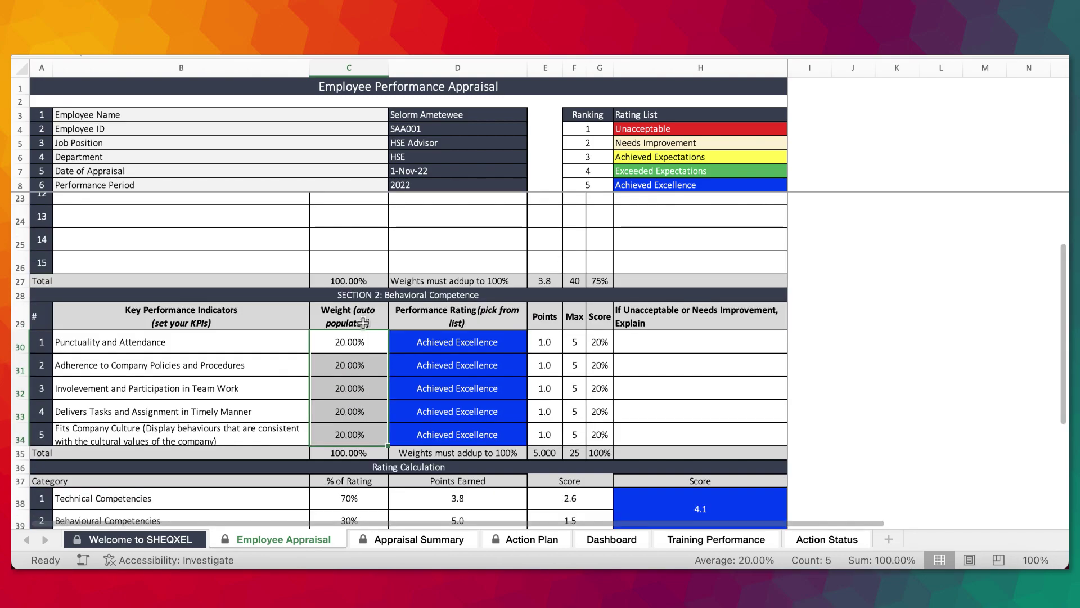
{"action": "scroll", "coordinate": [363, 322], "scroll_direction": "up", "scroll_amount": 5}
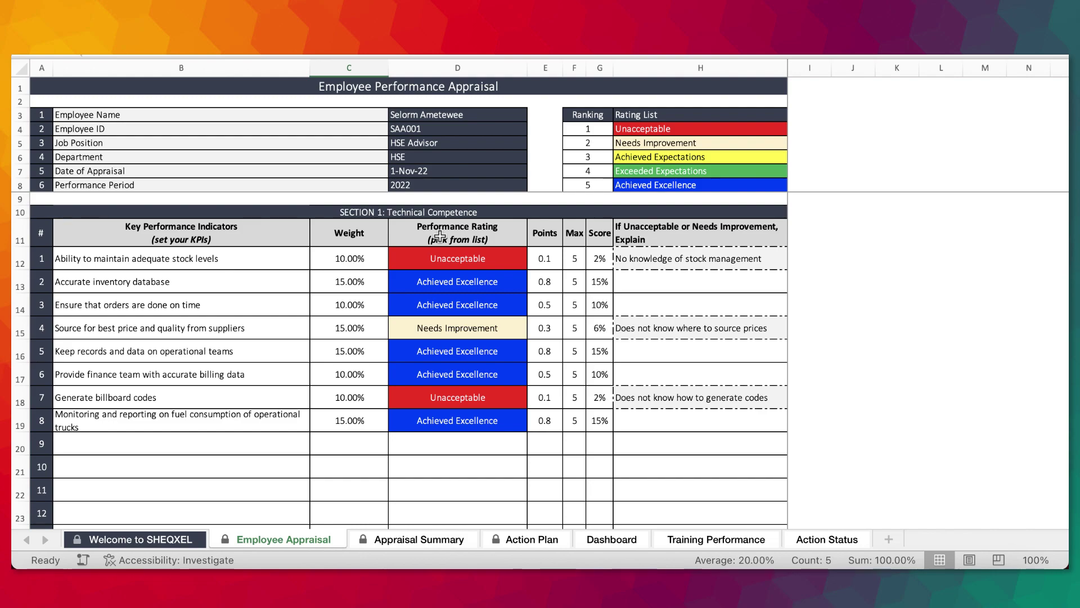
{"action": "left_click", "coordinate": [453, 258]}
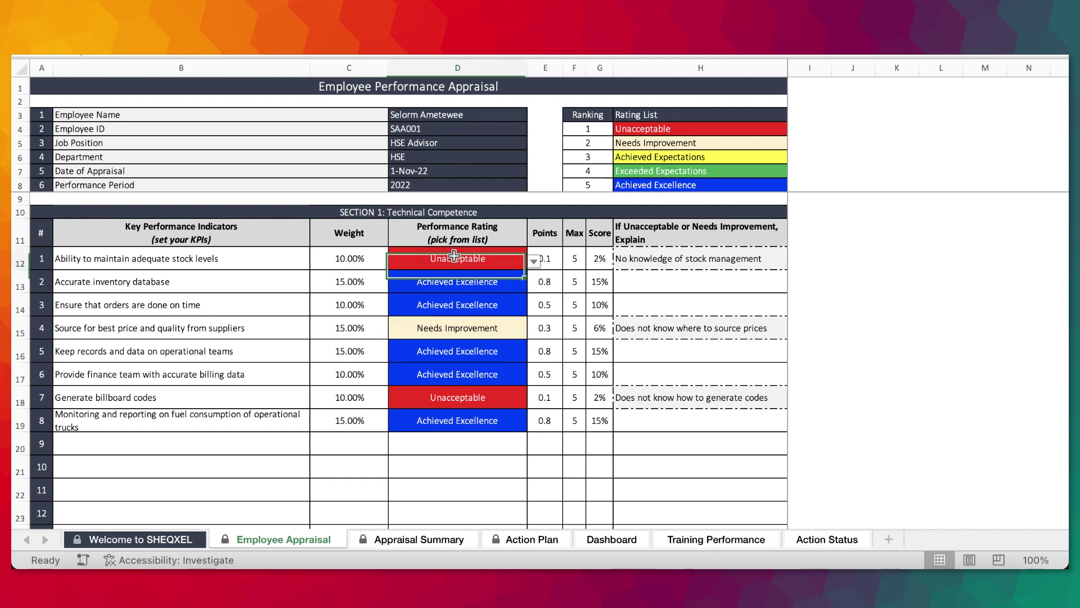
{"action": "left_click", "coordinate": [532, 261]}
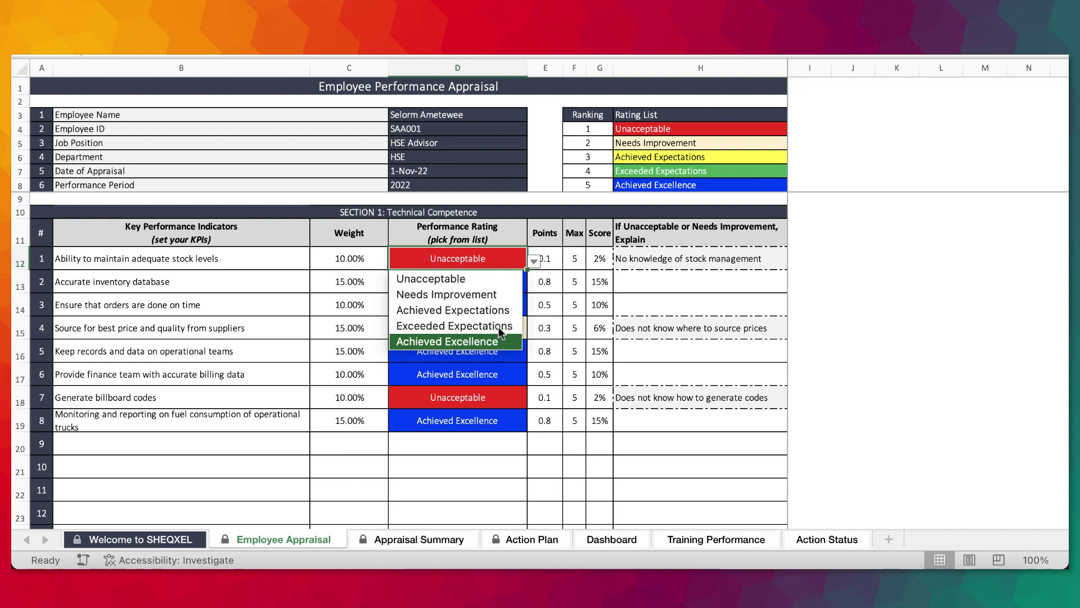
{"action": "key", "text": "Escape"}
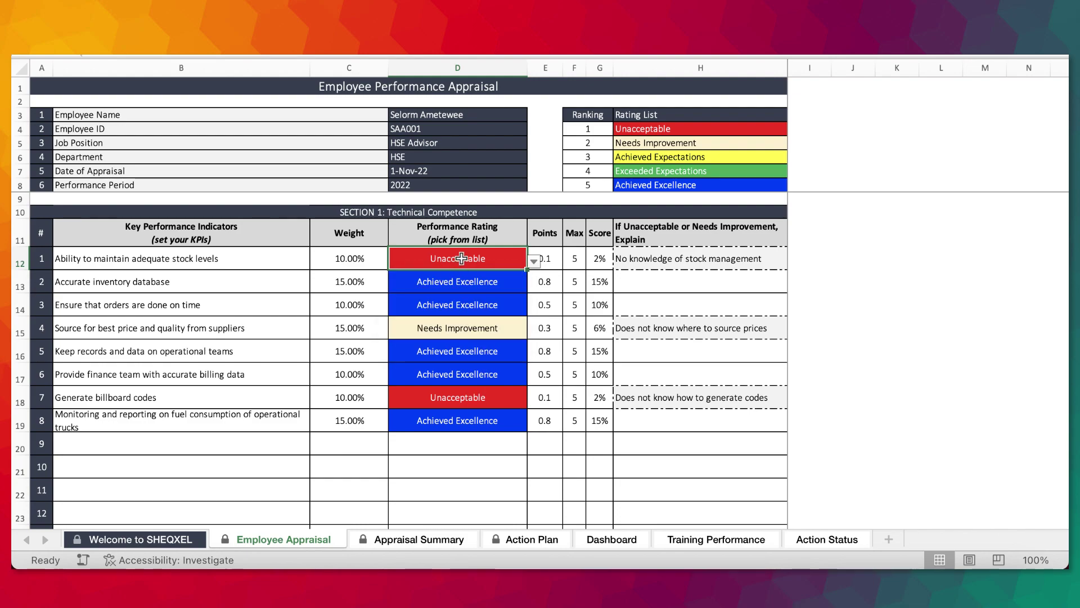
{"action": "left_click", "coordinate": [638, 258]}
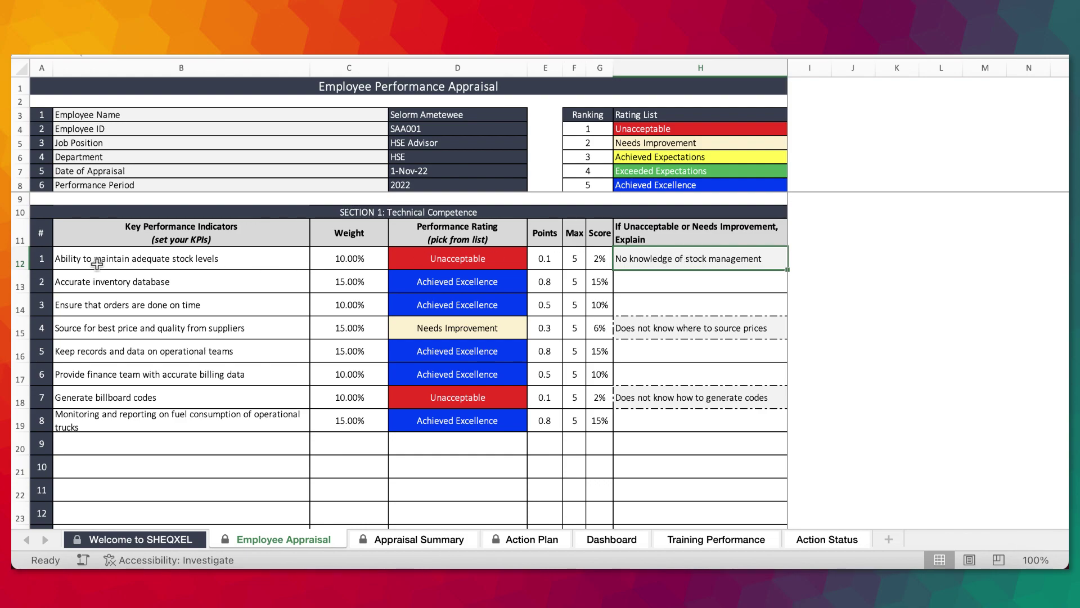
{"action": "left_click", "coordinate": [73, 265]}
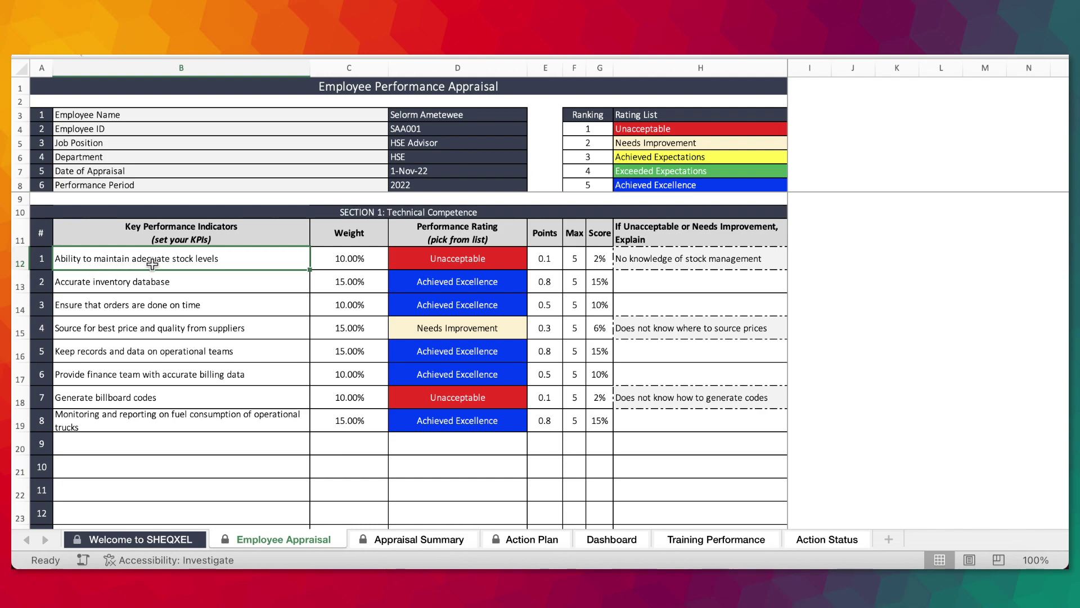
{"action": "left_click", "coordinate": [472, 254]}
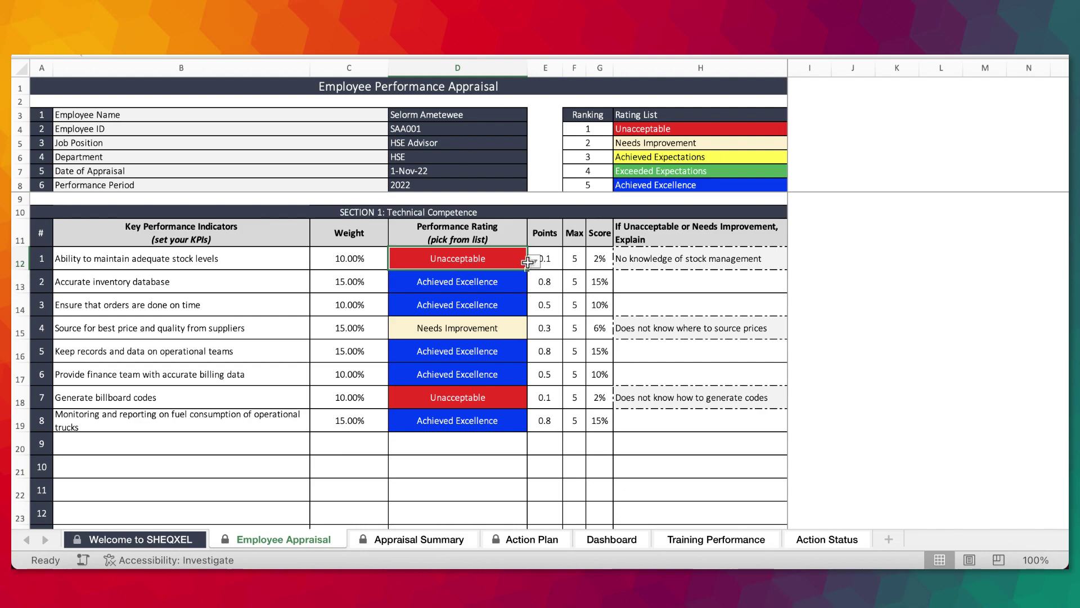
{"action": "left_click", "coordinate": [657, 260]}
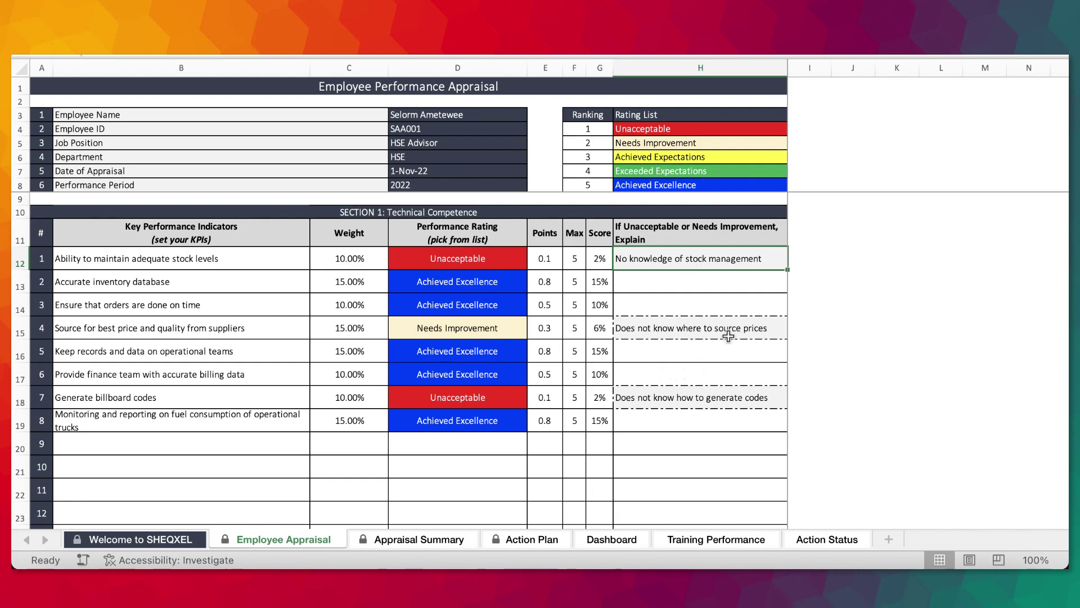
{"action": "scroll", "coordinate": [728, 336], "scroll_direction": "down", "scroll_amount": 5}
{"action": "scroll", "coordinate": [728, 337], "scroll_direction": "down", "scroll_amount": 5}
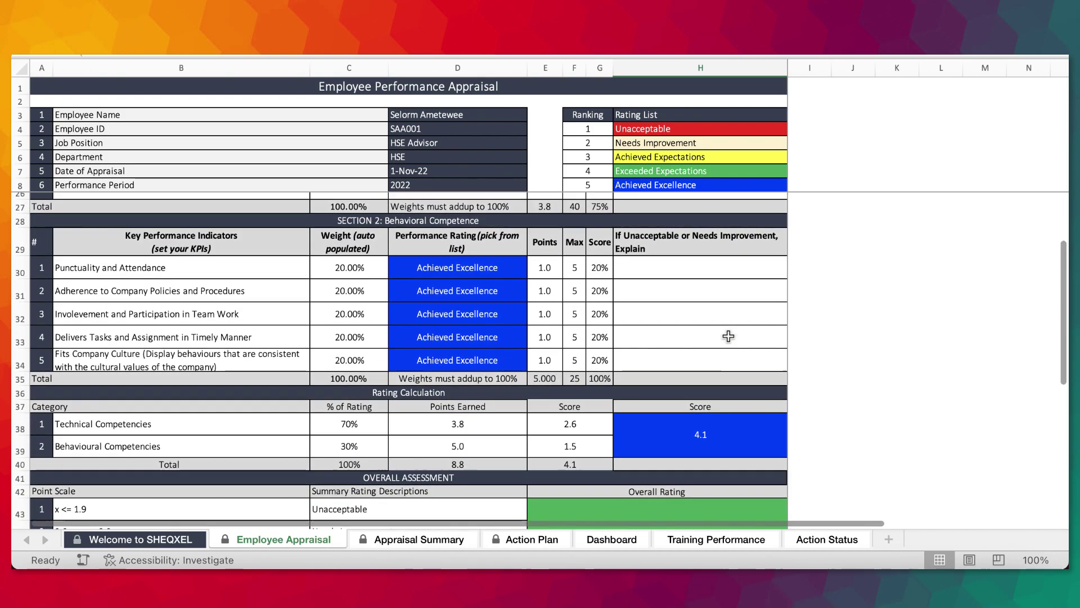
{"action": "scroll", "coordinate": [539, 382], "scroll_direction": "up", "scroll_amount": 5}
{"action": "scroll", "coordinate": [540, 380], "scroll_direction": "up", "scroll_amount": 5}
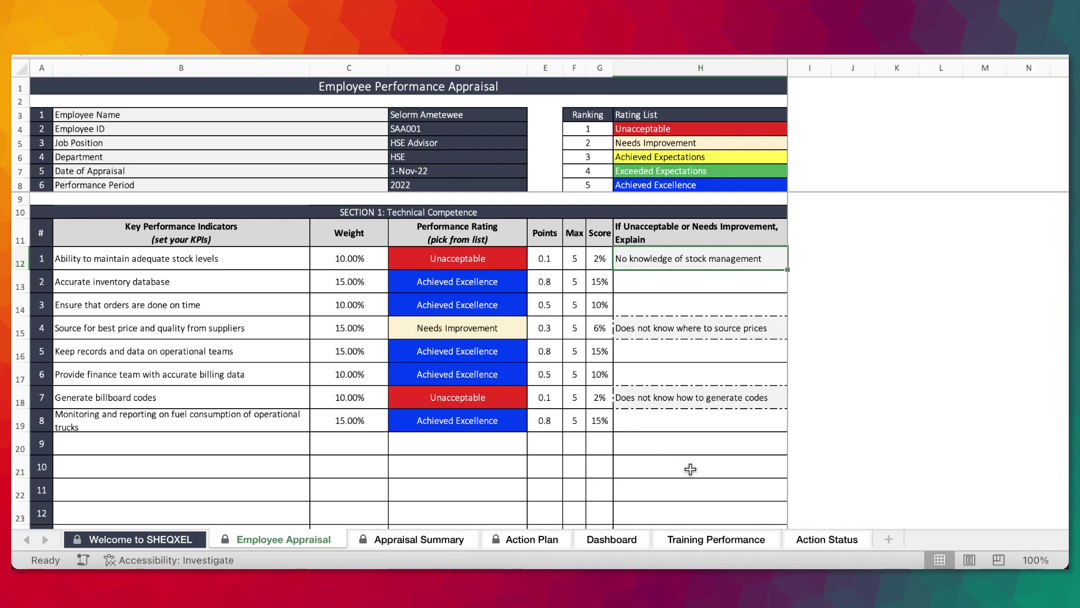
{"action": "scroll", "coordinate": [689, 465], "scroll_direction": "down", "scroll_amount": 7}
{"action": "left_click", "coordinate": [719, 350]}
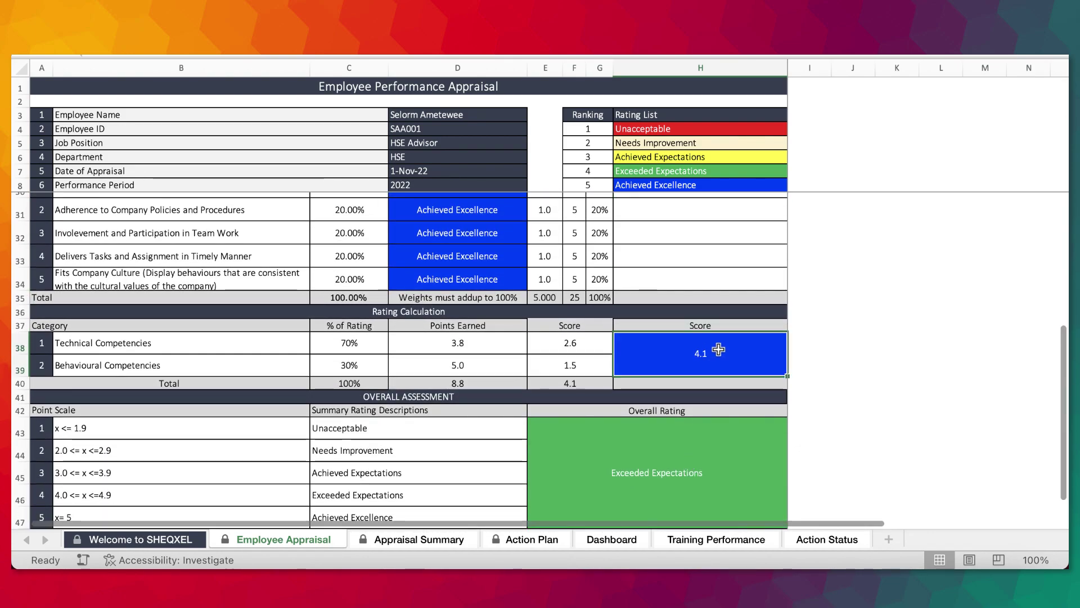
{"action": "scroll", "coordinate": [647, 428], "scroll_direction": "up", "scroll_amount": 2}
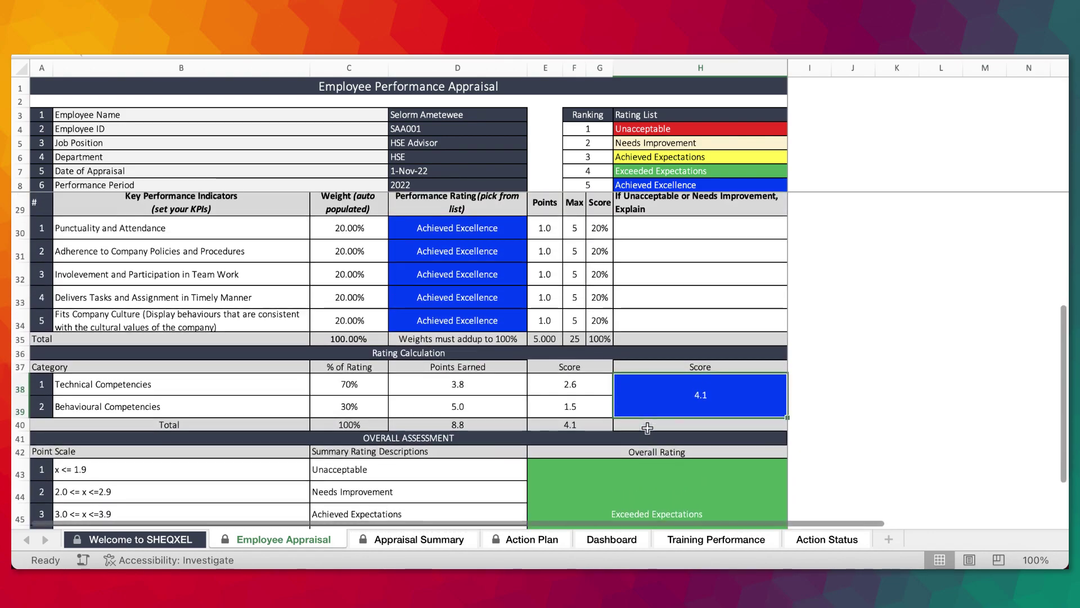
{"action": "scroll", "coordinate": [647, 427], "scroll_direction": "down", "scroll_amount": 3}
{"action": "scroll", "coordinate": [647, 427], "scroll_direction": "down", "scroll_amount": 3}
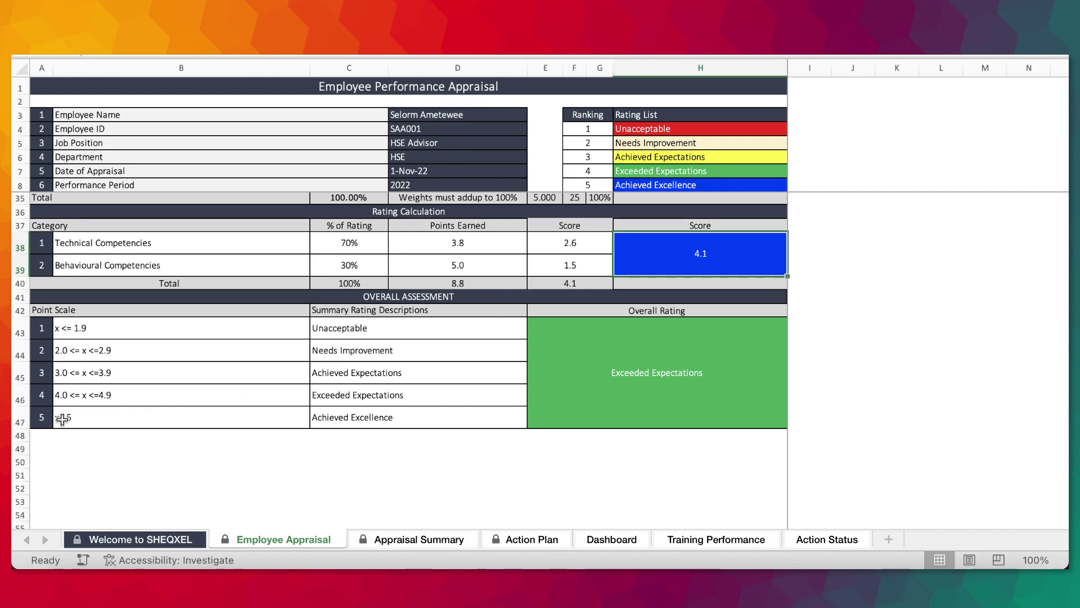
{"action": "left_click", "coordinate": [412, 417]}
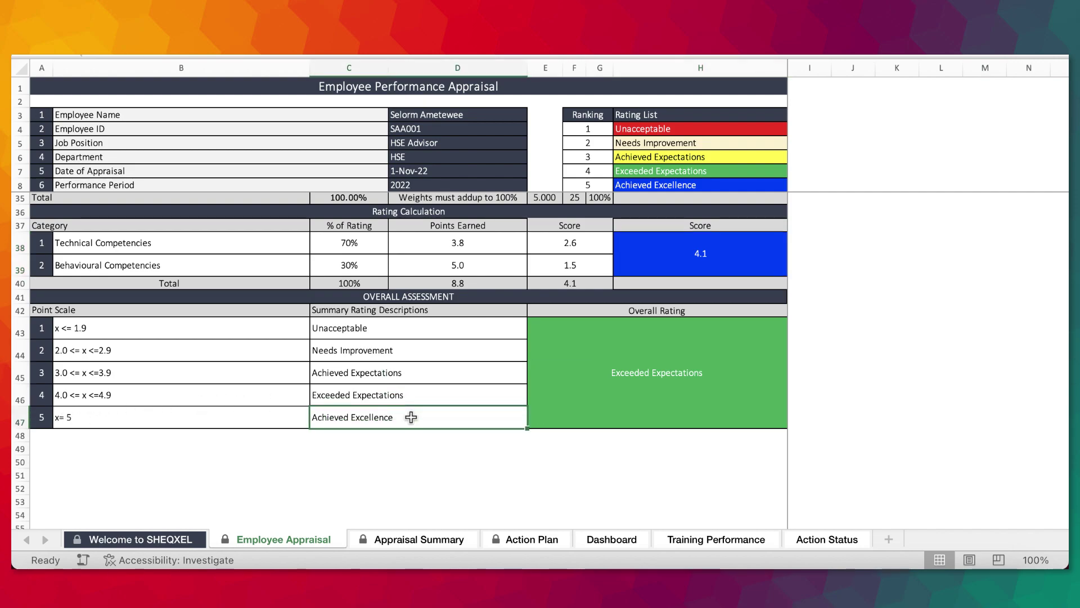
{"action": "scroll", "coordinate": [411, 417], "scroll_direction": "up", "scroll_amount": 10}
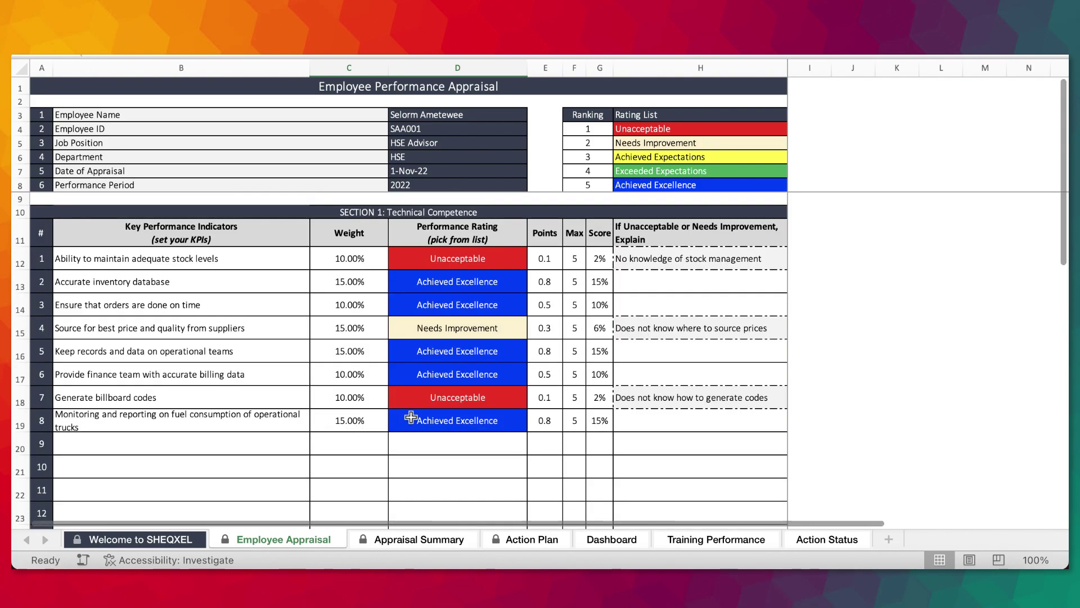
{"action": "left_click", "coordinate": [458, 280]}
Step: Rate the first KPI in D12 Achieved Excellence and fill it down through D19
{"action": "left_click", "coordinate": [497, 259]}
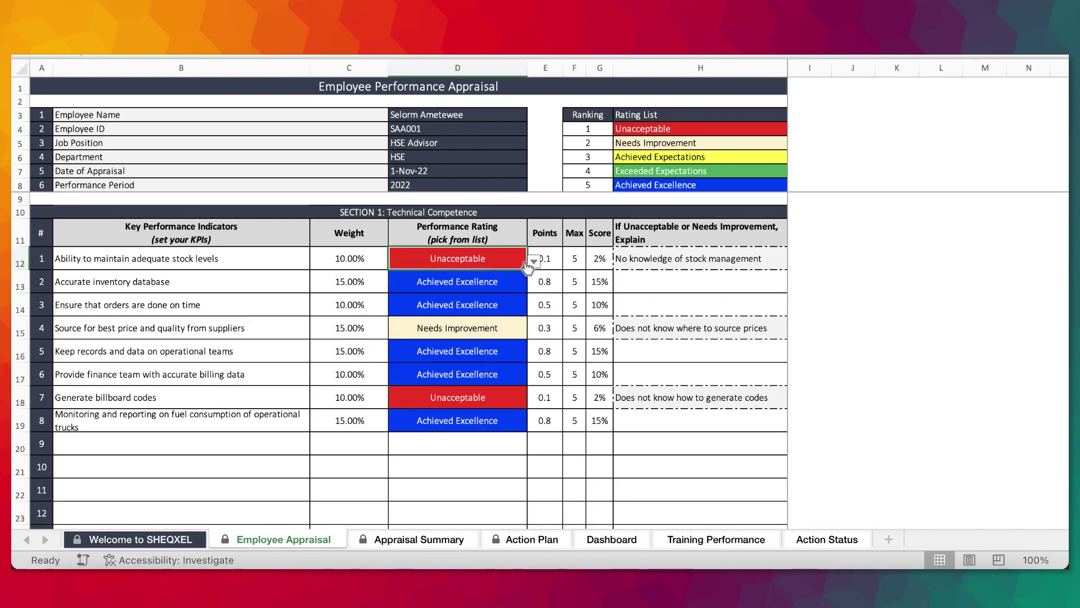
{"action": "left_click", "coordinate": [533, 262]}
{"action": "key", "text": "Down"}
{"action": "key", "text": "Down"}
{"action": "key", "text": "Down"}
{"action": "key", "text": "Down"}
{"action": "key", "text": "Return"}
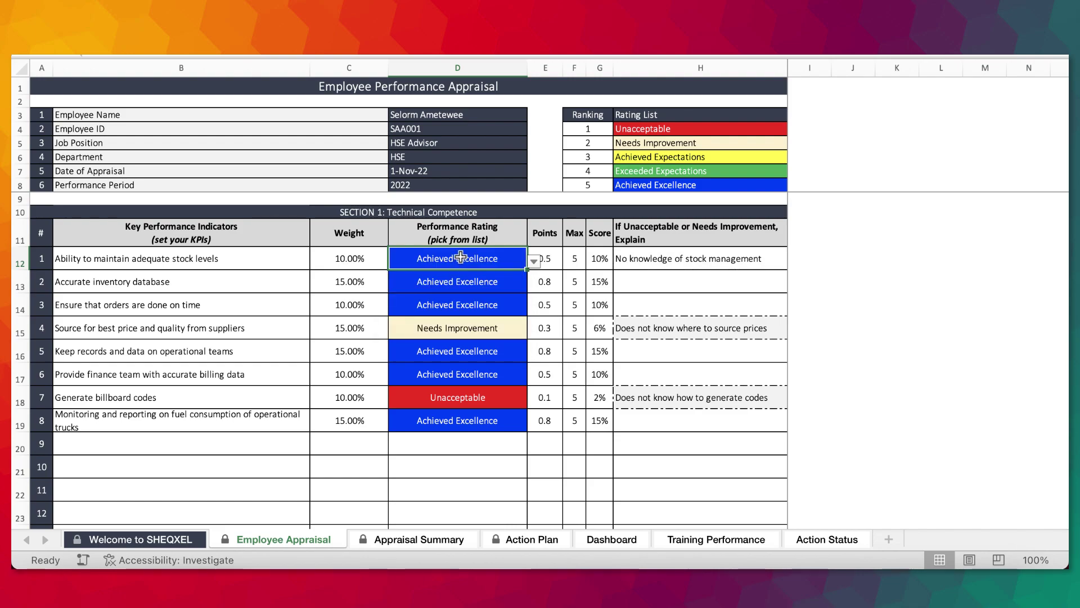
{"action": "left_click_drag", "start_coordinate": [461, 257], "coordinate": [470, 419]}
{"action": "key", "text": "ctrl+d"}
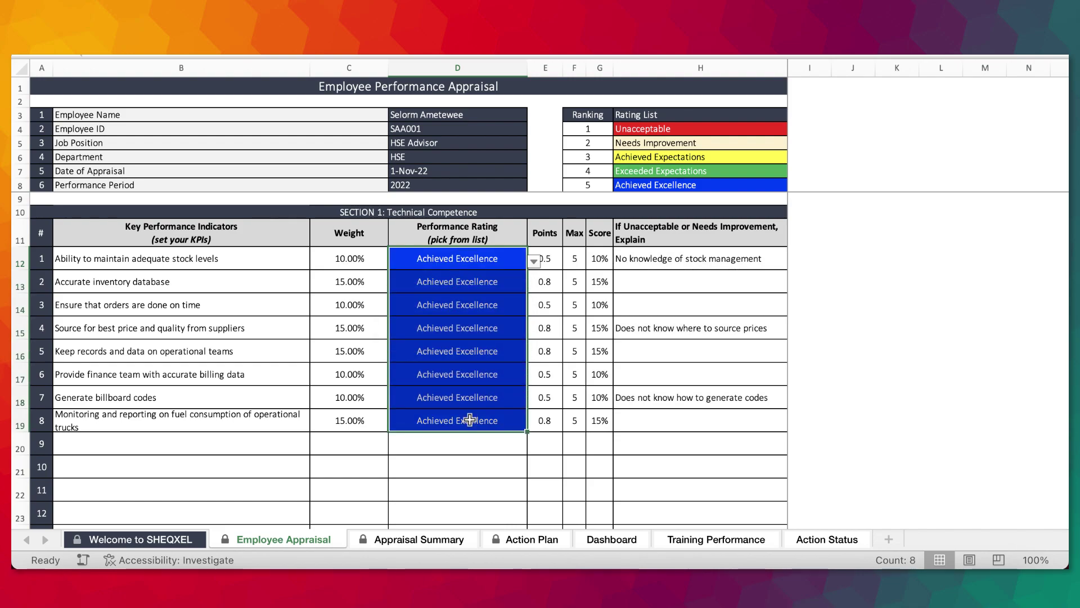
Step: Check the overall score of 5.0, Achieved Excellence, then undo the fill-down
{"action": "scroll", "coordinate": [470, 419], "scroll_direction": "down", "scroll_amount": 10}
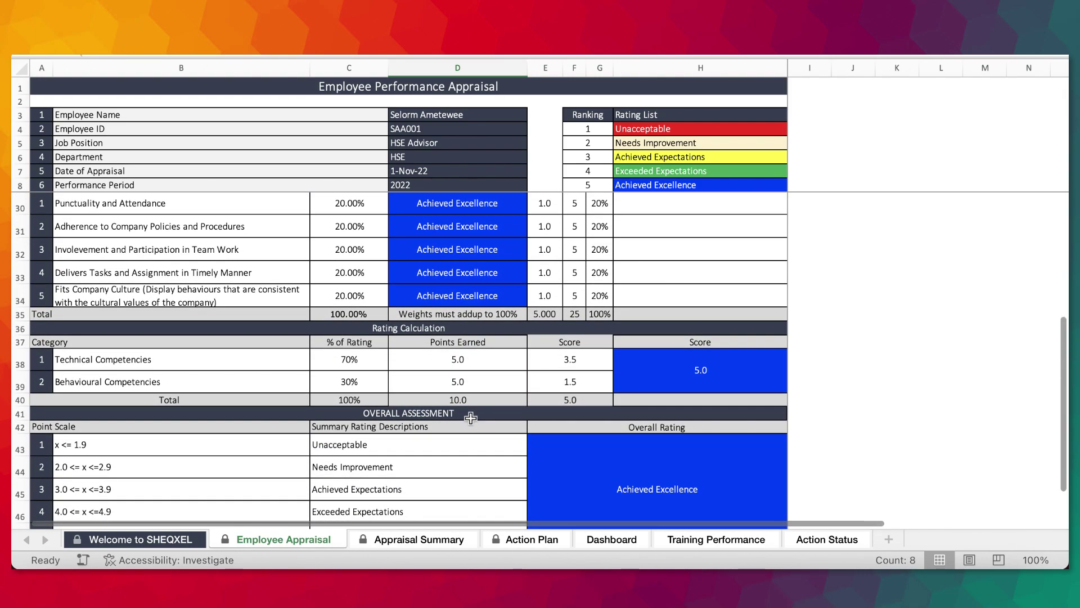
{"action": "scroll", "coordinate": [476, 413], "scroll_direction": "up", "scroll_amount": 3}
{"action": "scroll", "coordinate": [475, 413], "scroll_direction": "down", "scroll_amount": 6}
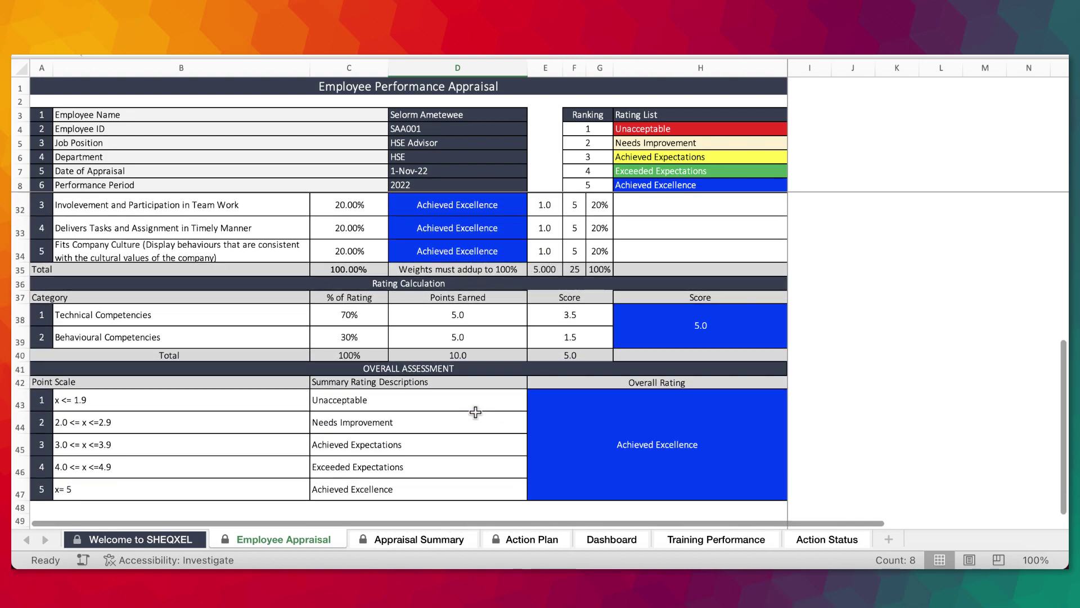
{"action": "scroll", "coordinate": [707, 303], "scroll_direction": "down", "scroll_amount": 1}
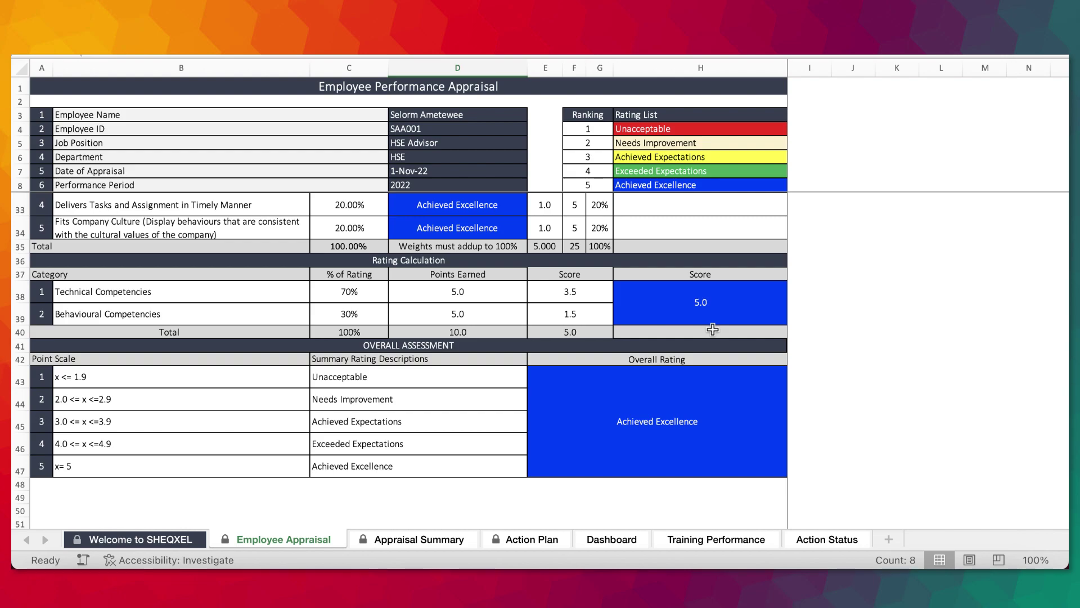
{"action": "scroll", "coordinate": [650, 439], "scroll_direction": "up", "scroll_amount": 10}
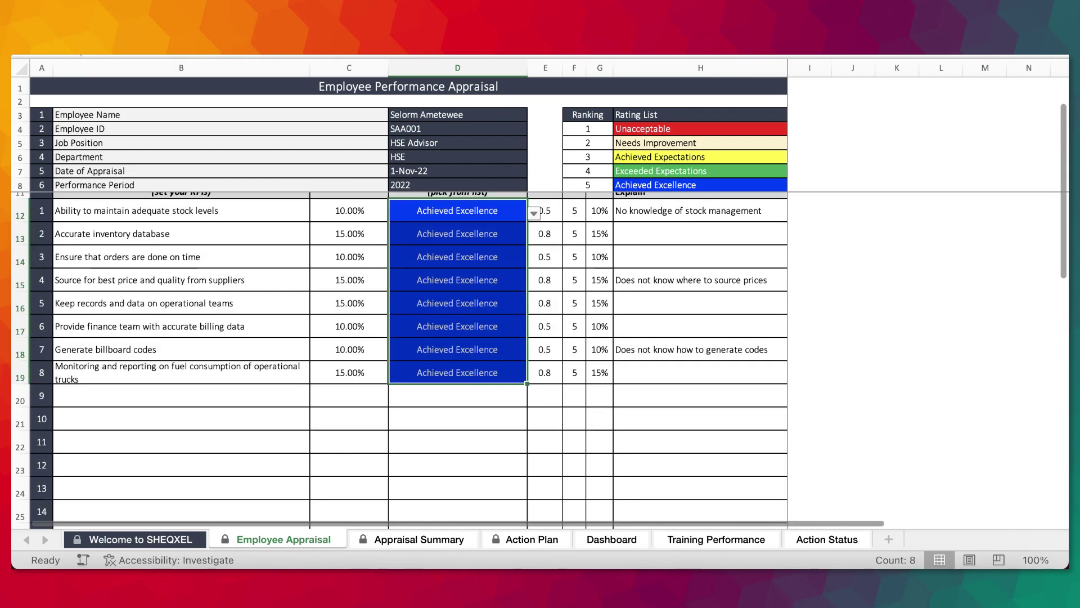
{"action": "key", "text": "ctrl+z"}
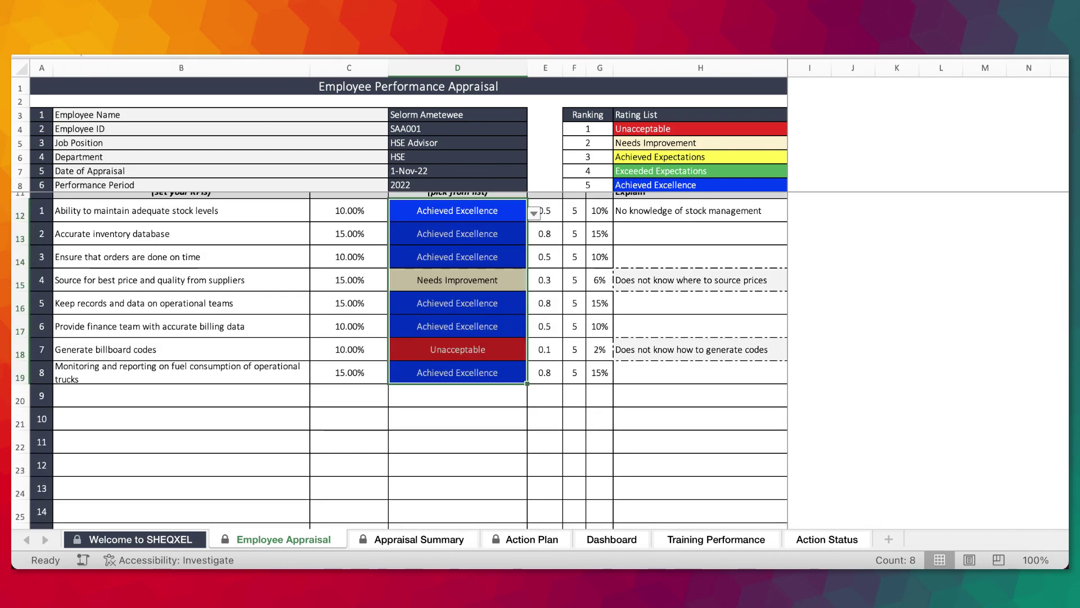
Step: Undo the D12 change so the first KPI is back to Unacceptable
{"action": "scroll", "coordinate": [399, 360], "scroll_direction": "up", "scroll_amount": 2}
{"action": "key", "text": "ctrl+z"}
{"action": "scroll", "coordinate": [455, 386], "scroll_direction": "down", "scroll_amount": 8}
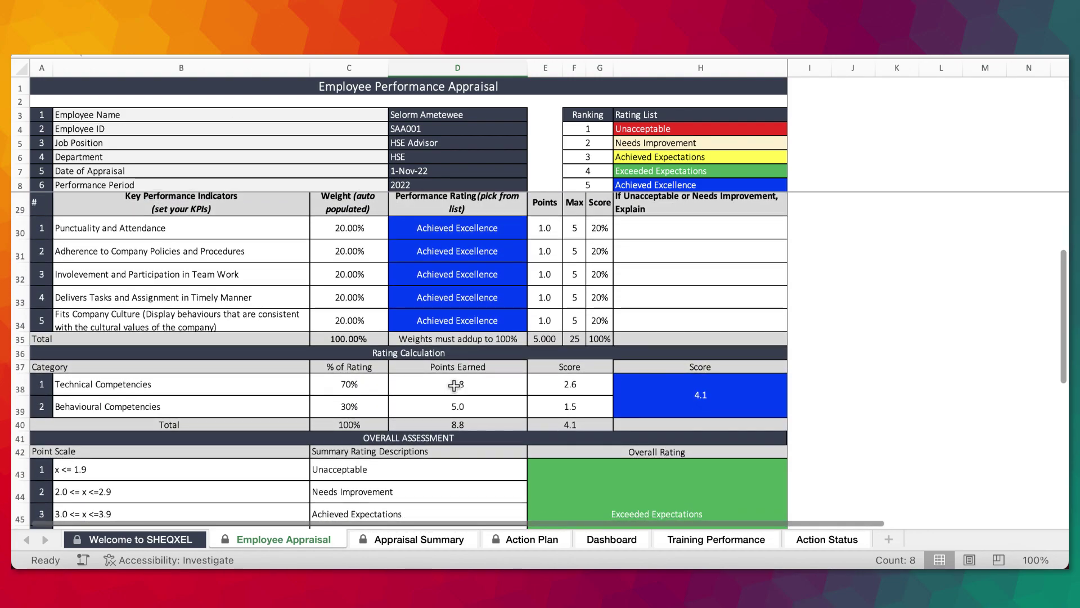
{"action": "scroll", "coordinate": [152, 454], "scroll_direction": "down", "scroll_amount": 3}
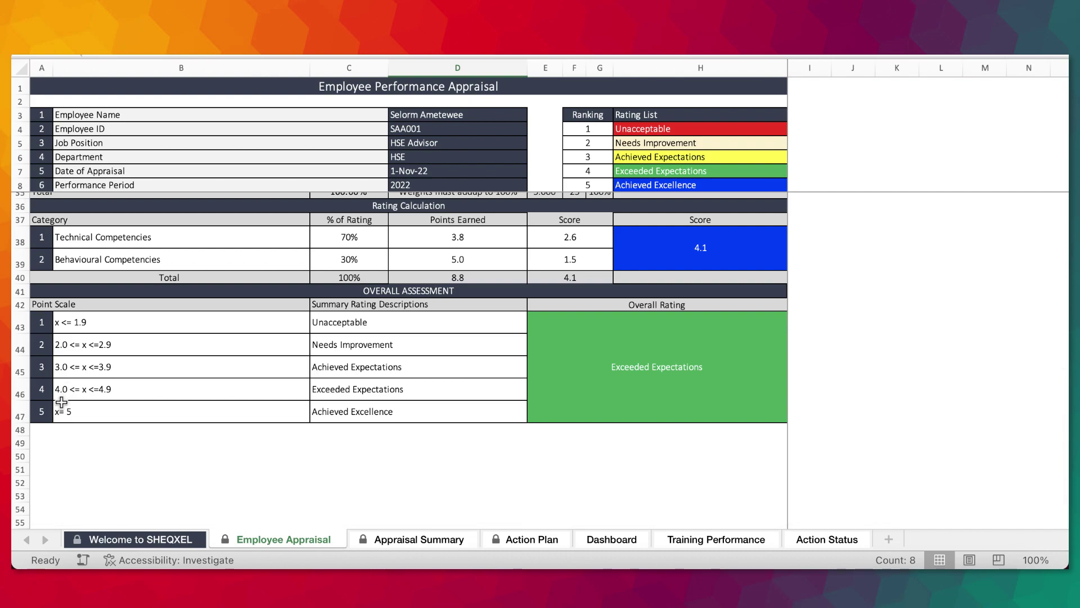
Step: Review the rating scale bands, from Exceeded Expectations down to Unacceptable, with their score ranges
{"action": "left_click", "coordinate": [374, 389]}
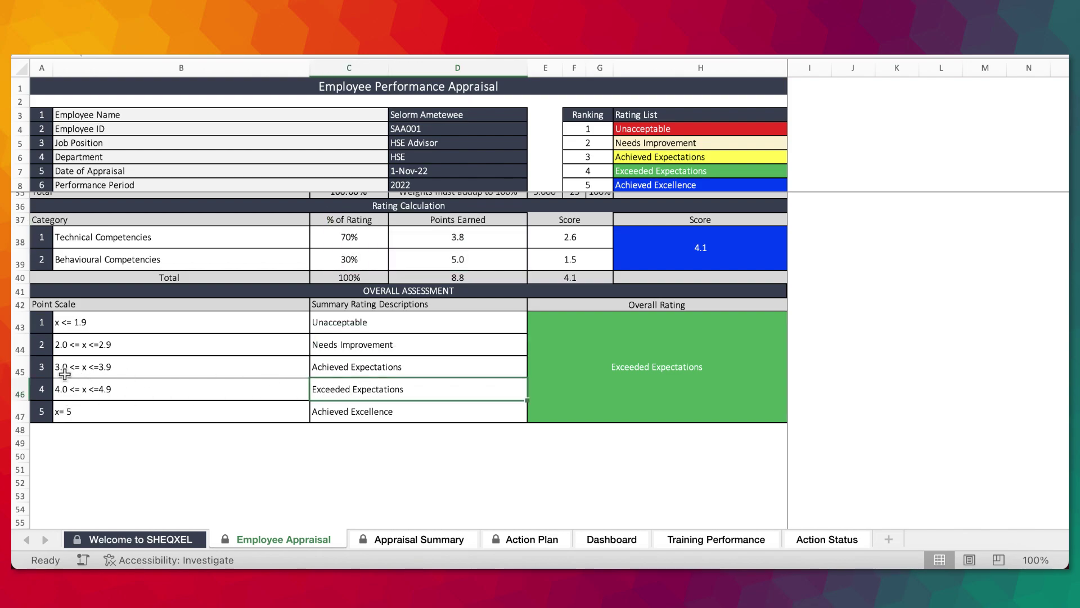
{"action": "left_click", "coordinate": [398, 366]}
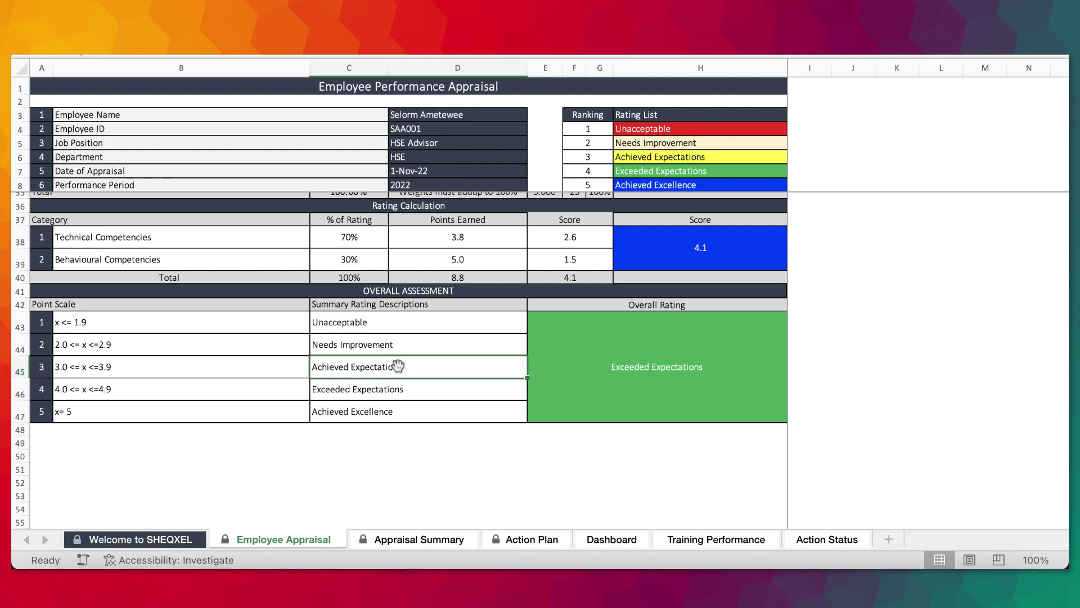
{"action": "left_click", "coordinate": [73, 346]}
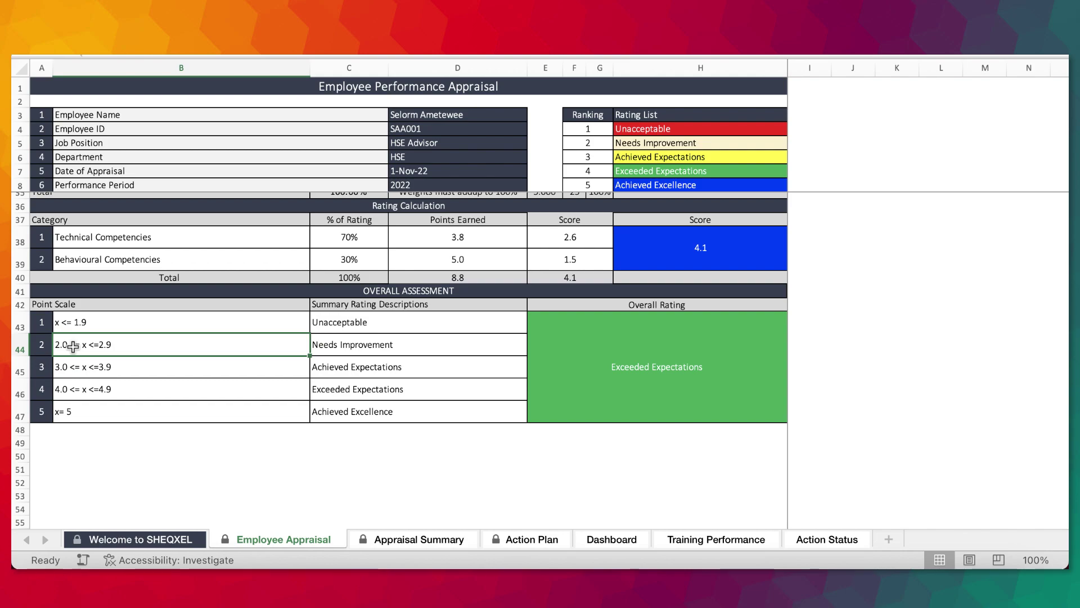
{"action": "left_click", "coordinate": [345, 351]}
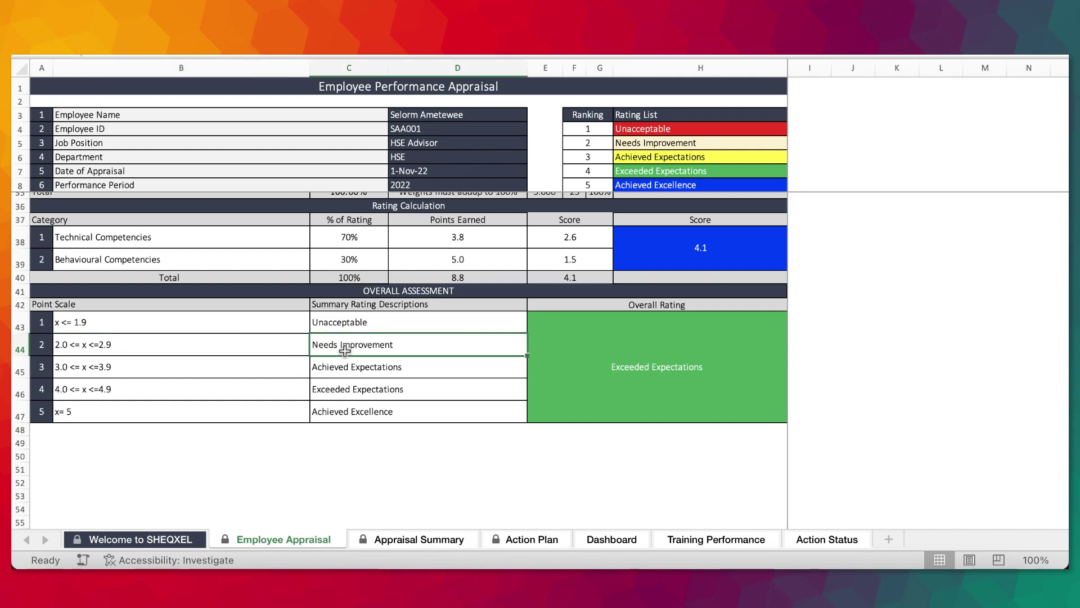
{"action": "left_click", "coordinate": [86, 324]}
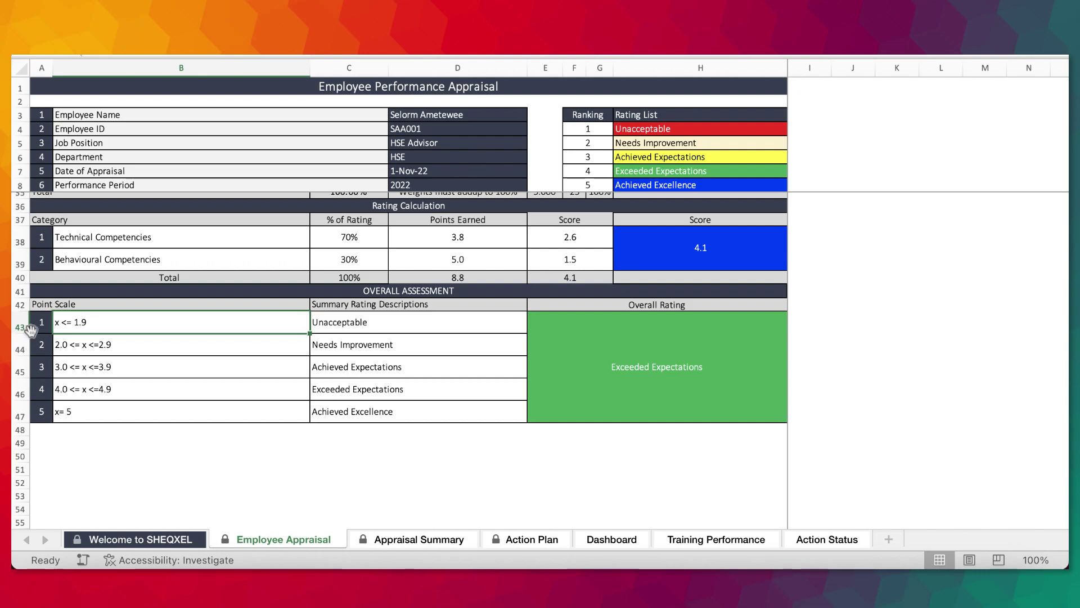
{"action": "left_click", "coordinate": [376, 331]}
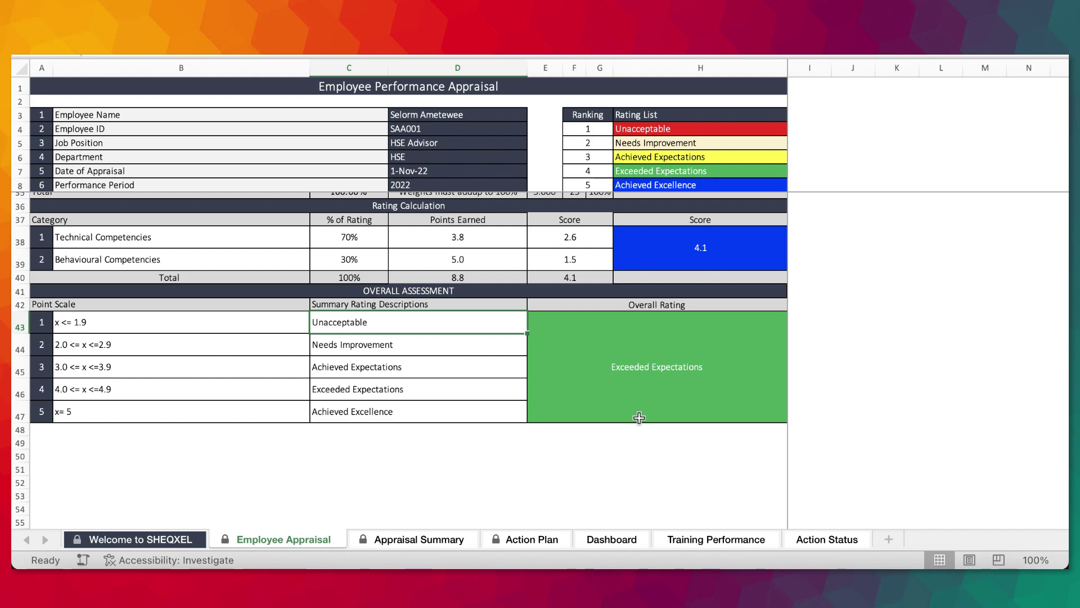
{"action": "scroll", "coordinate": [639, 417], "scroll_direction": "up", "scroll_amount": 5}
{"action": "scroll", "coordinate": [639, 418], "scroll_direction": "down", "scroll_amount": 4}
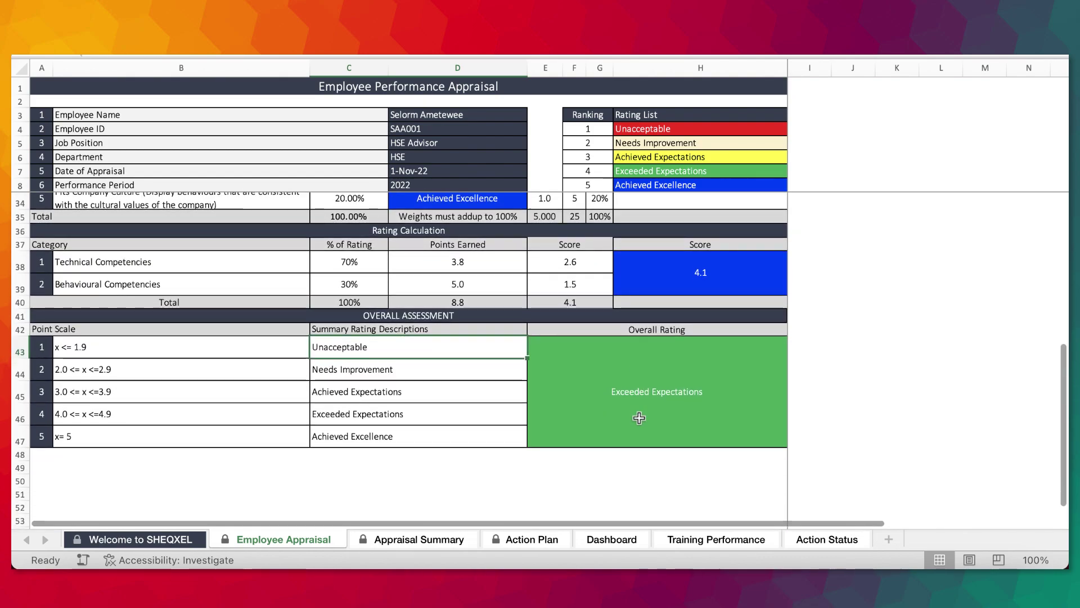
{"action": "scroll", "coordinate": [458, 418], "scroll_direction": "up", "scroll_amount": 5}
{"action": "scroll", "coordinate": [593, 424], "scroll_direction": "down", "scroll_amount": 5}
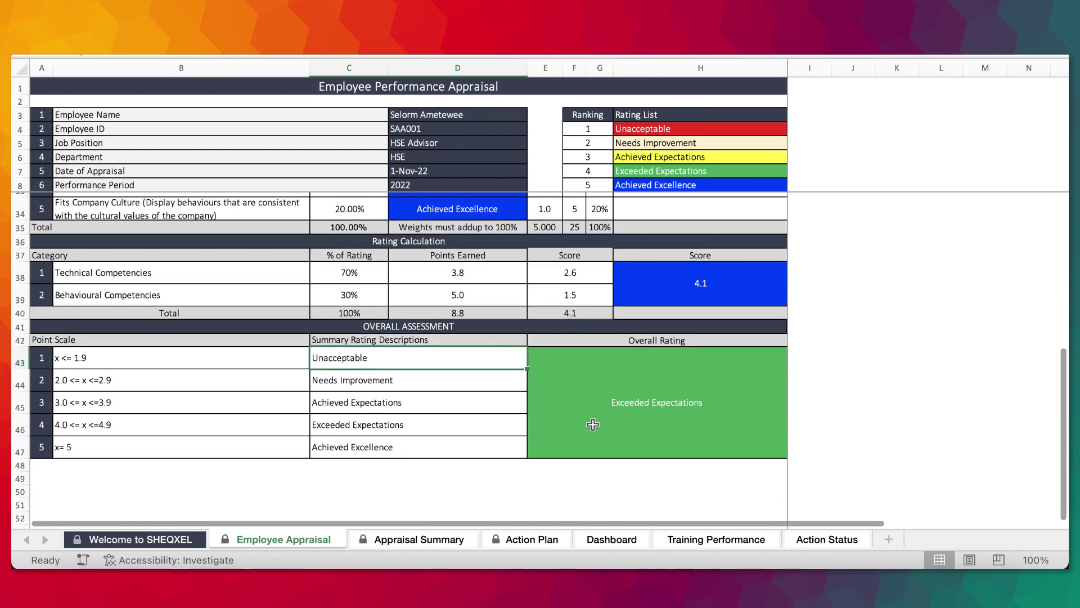
{"action": "scroll", "coordinate": [598, 428], "scroll_direction": "up", "scroll_amount": 10}
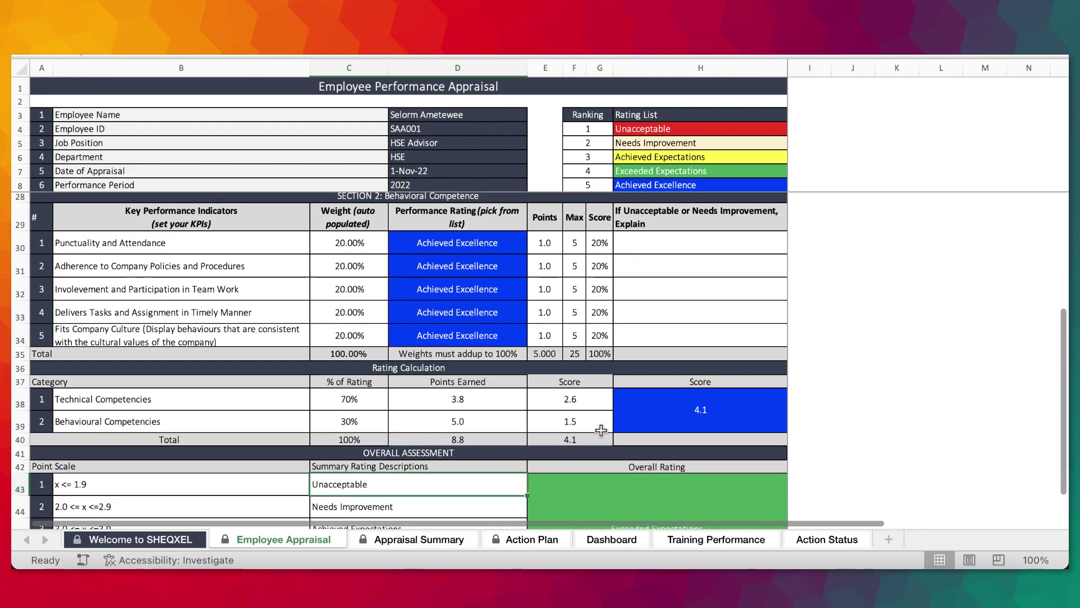
{"action": "left_click_drag", "start_coordinate": [457, 263], "coordinate": [456, 421]}
{"action": "key", "text": "ctrl+d"}
{"action": "scroll", "coordinate": [529, 446], "scroll_direction": "down", "scroll_amount": 9}
{"action": "scroll", "coordinate": [530, 446], "scroll_direction": "up", "scroll_amount": 1}
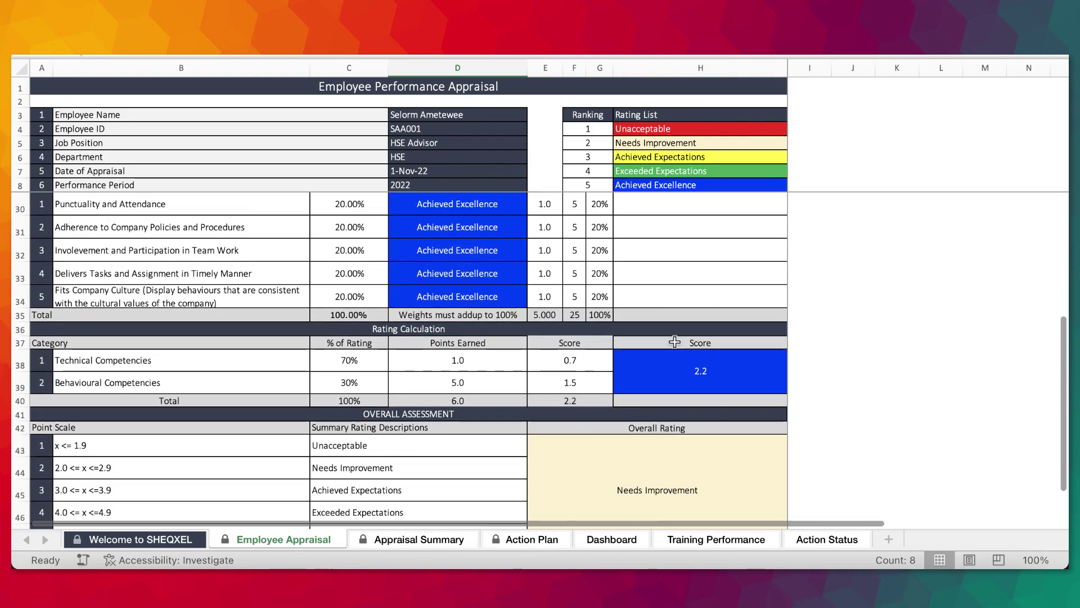
{"action": "scroll", "coordinate": [674, 342], "scroll_direction": "up", "scroll_amount": 1}
{"action": "scroll", "coordinate": [674, 342], "scroll_direction": "down", "scroll_amount": 5}
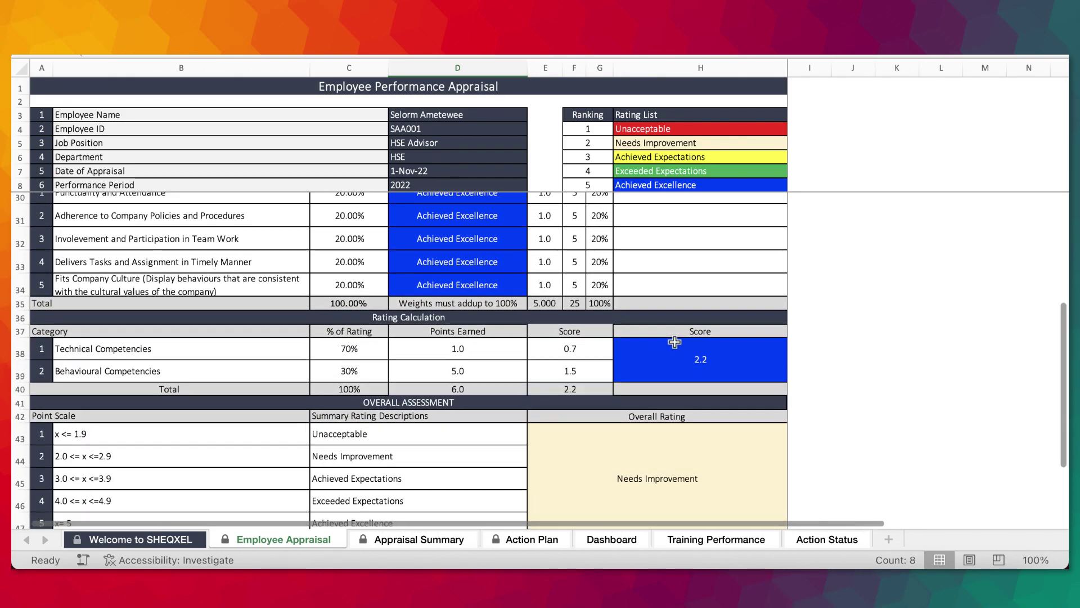
{"action": "left_click", "coordinate": [652, 379]}
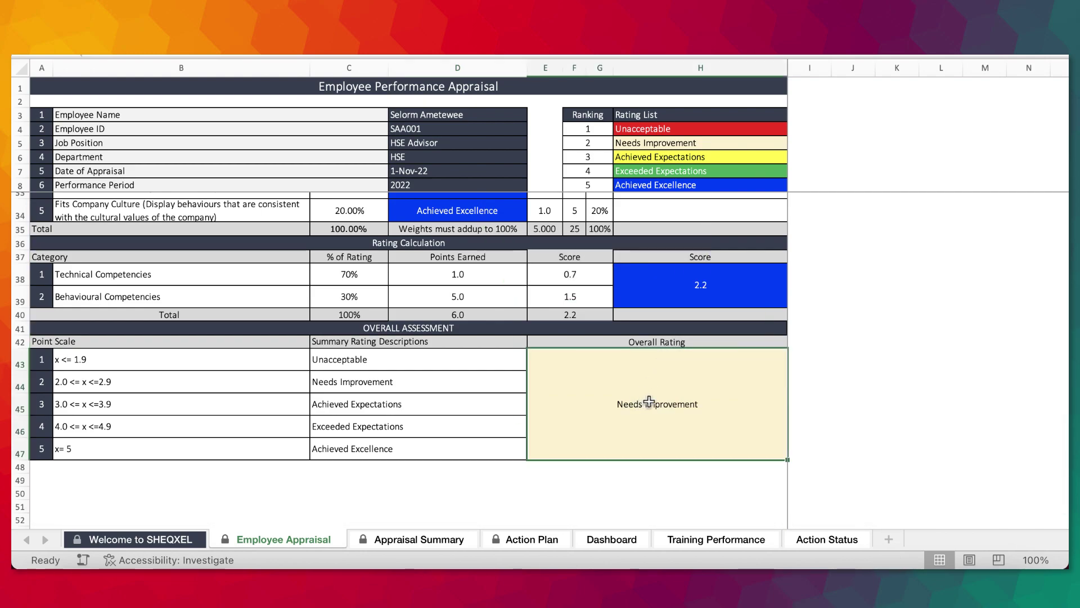
{"action": "left_click", "coordinate": [69, 384]}
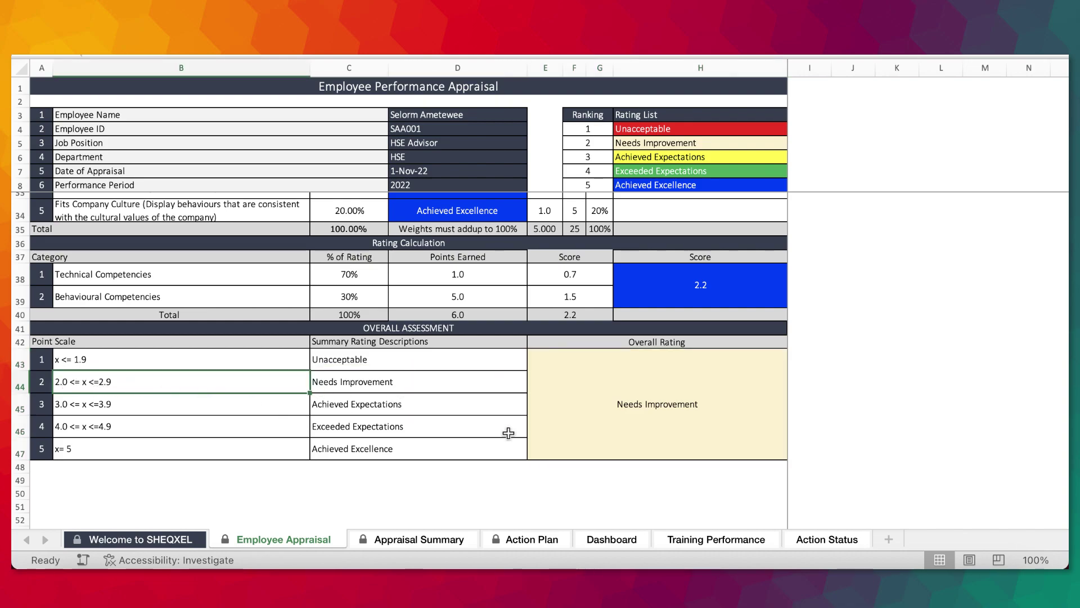
{"action": "scroll", "coordinate": [656, 449], "scroll_direction": "up", "scroll_amount": 5}
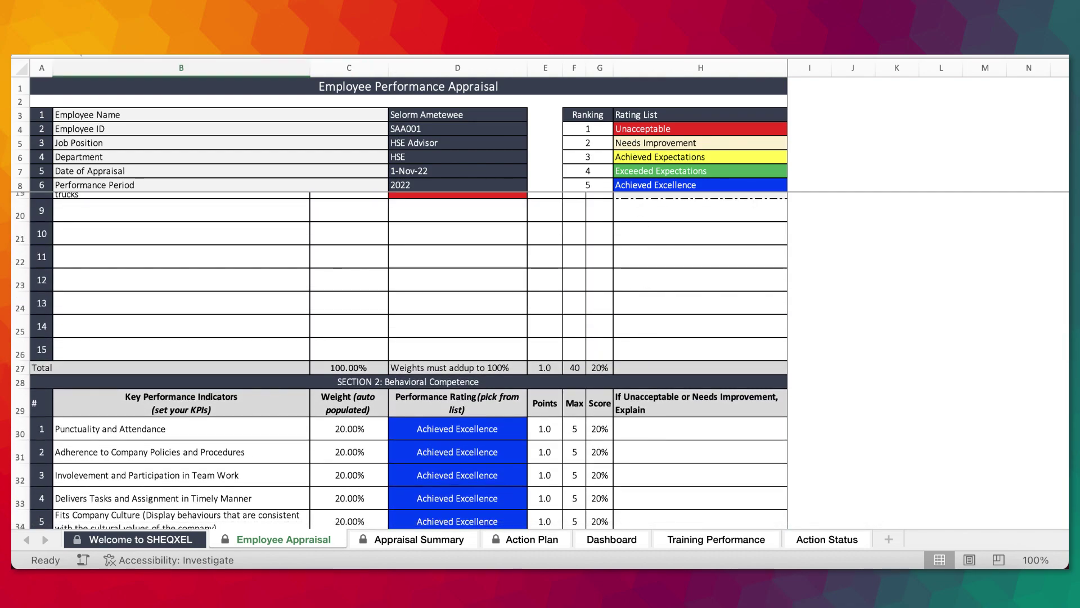
{"action": "scroll", "coordinate": [289, 137], "scroll_direction": "up", "scroll_amount": 3}
{"action": "scroll", "coordinate": [545, 355], "scroll_direction": "down", "scroll_amount": 6}
{"action": "scroll", "coordinate": [543, 361], "scroll_direction": "down", "scroll_amount": 2}
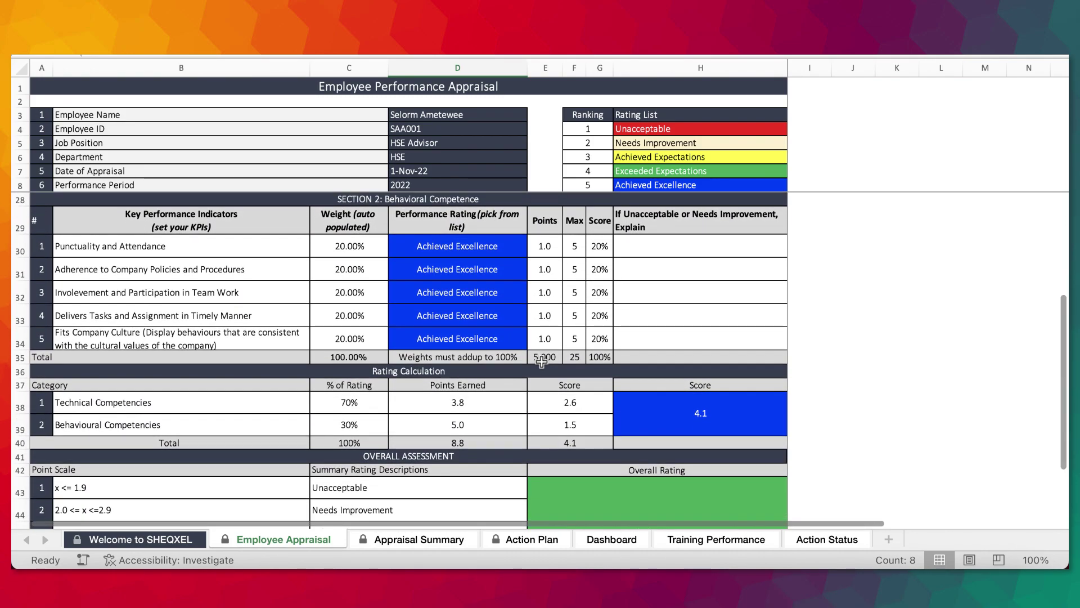
{"action": "scroll", "coordinate": [538, 299], "scroll_direction": "up", "scroll_amount": 5}
{"action": "scroll", "coordinate": [563, 287], "scroll_direction": "down", "scroll_amount": 10}
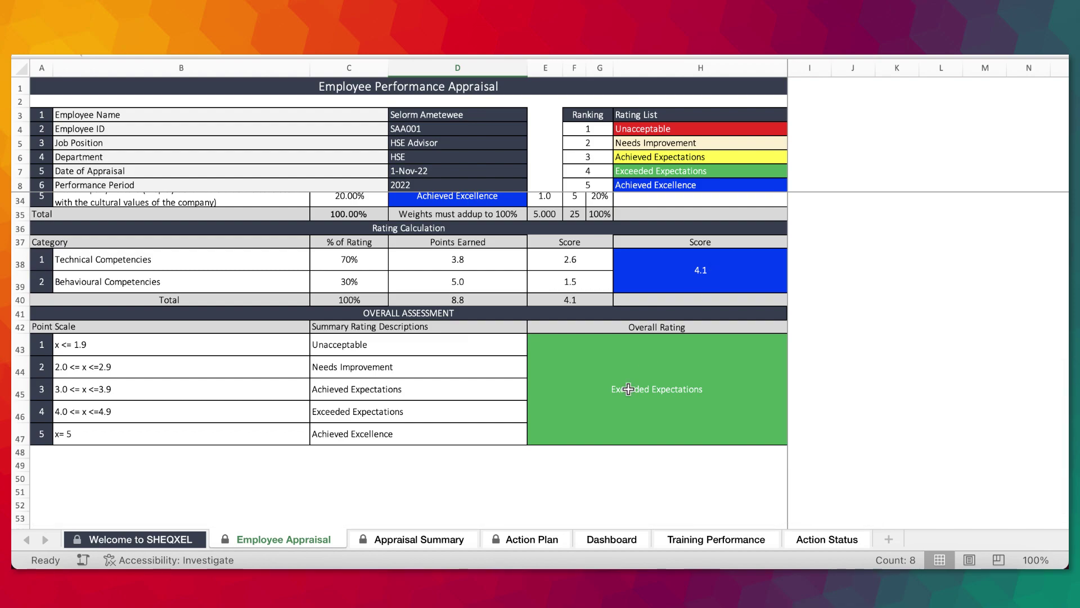
{"action": "scroll", "coordinate": [629, 389], "scroll_direction": "up", "scroll_amount": 10}
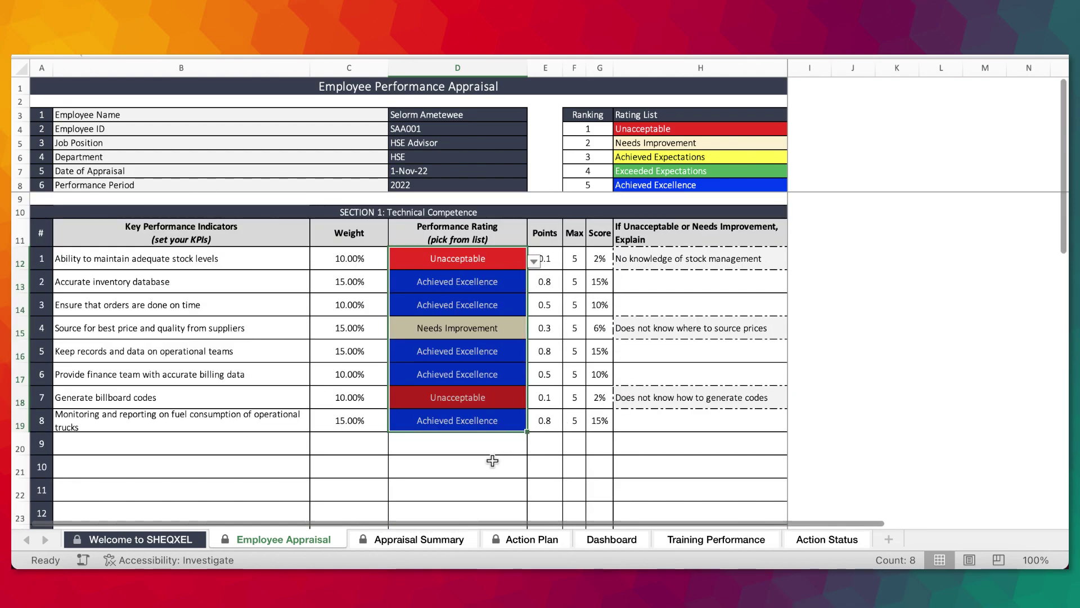
{"action": "left_click", "coordinate": [473, 472]}
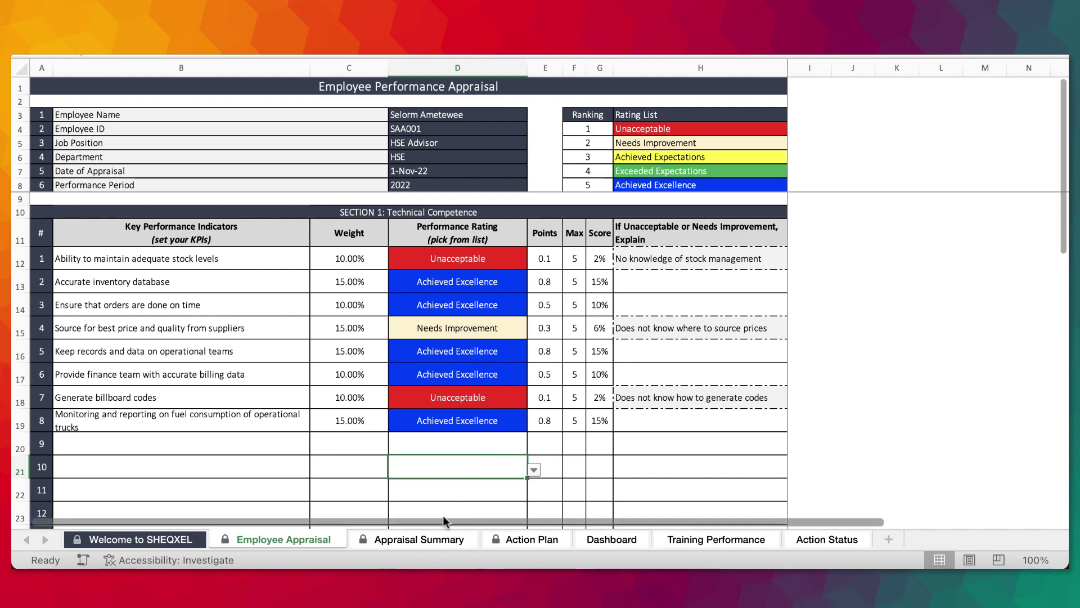
{"action": "left_click", "coordinate": [424, 542]}
{"action": "left_click", "coordinate": [532, 539]}
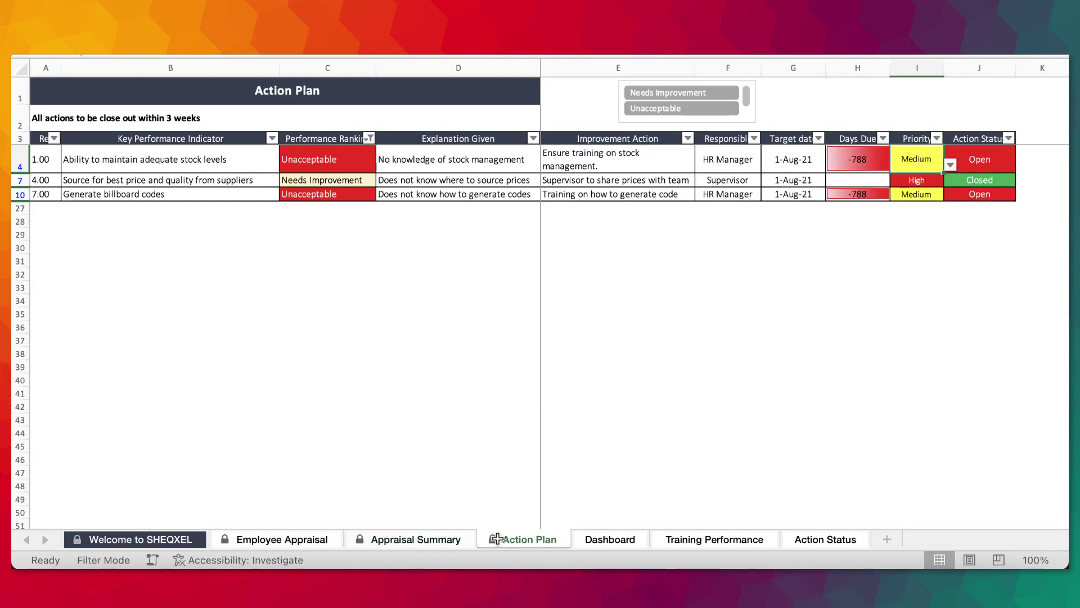
{"action": "left_click", "coordinate": [403, 533]}
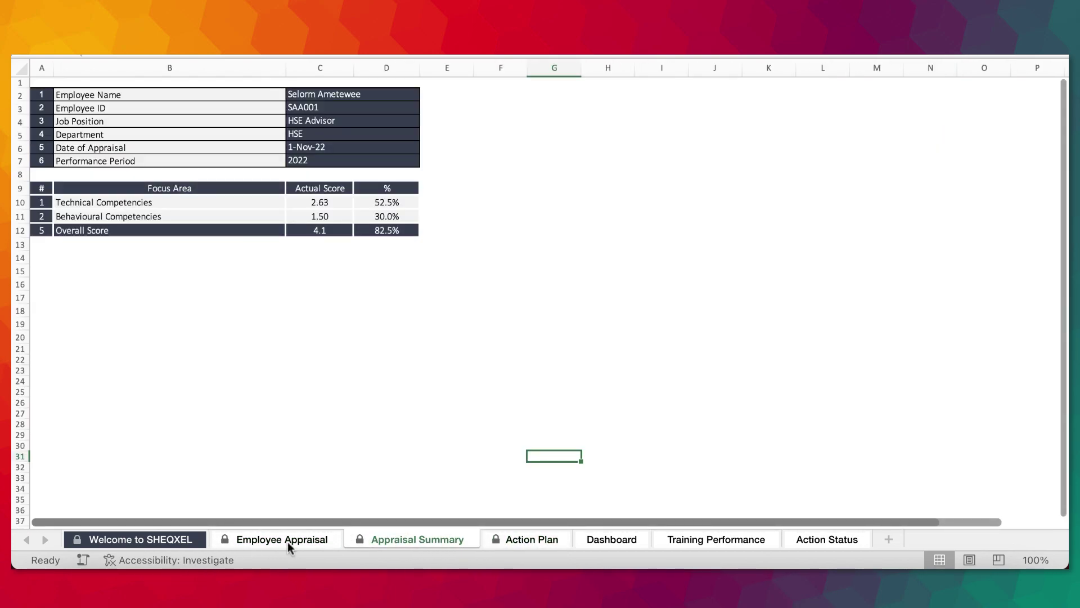
{"action": "left_click", "coordinate": [291, 540]}
{"action": "left_click", "coordinate": [438, 540]}
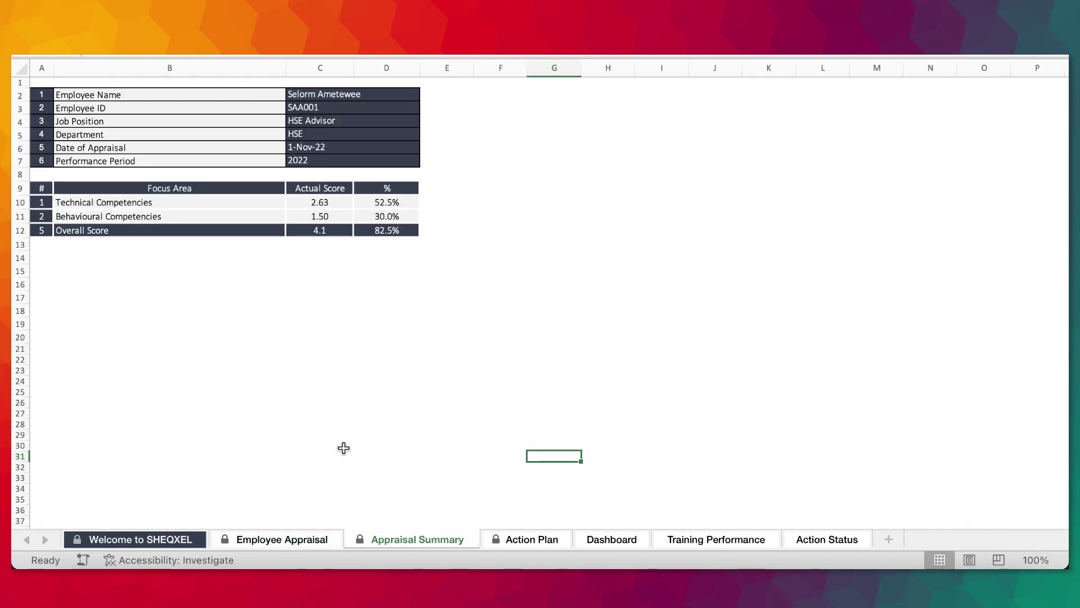
{"action": "left_click", "coordinate": [86, 202]}
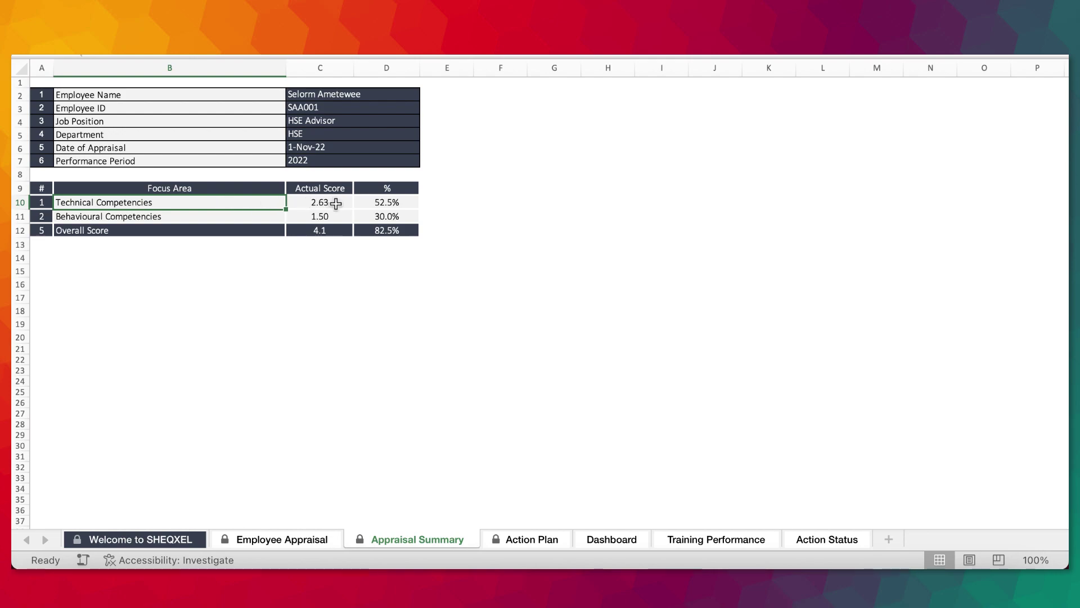
{"action": "left_click", "coordinate": [399, 203]}
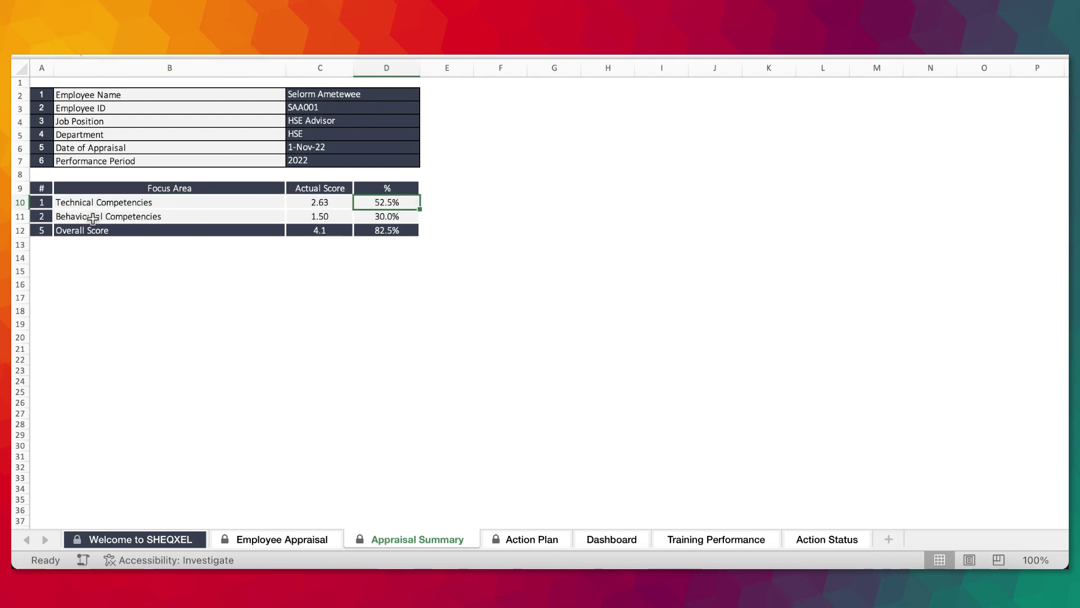
{"action": "left_click", "coordinate": [300, 544]}
{"action": "scroll", "coordinate": [503, 427], "scroll_direction": "down", "scroll_amount": 10}
{"action": "scroll", "coordinate": [506, 400], "scroll_direction": "up", "scroll_amount": 4}
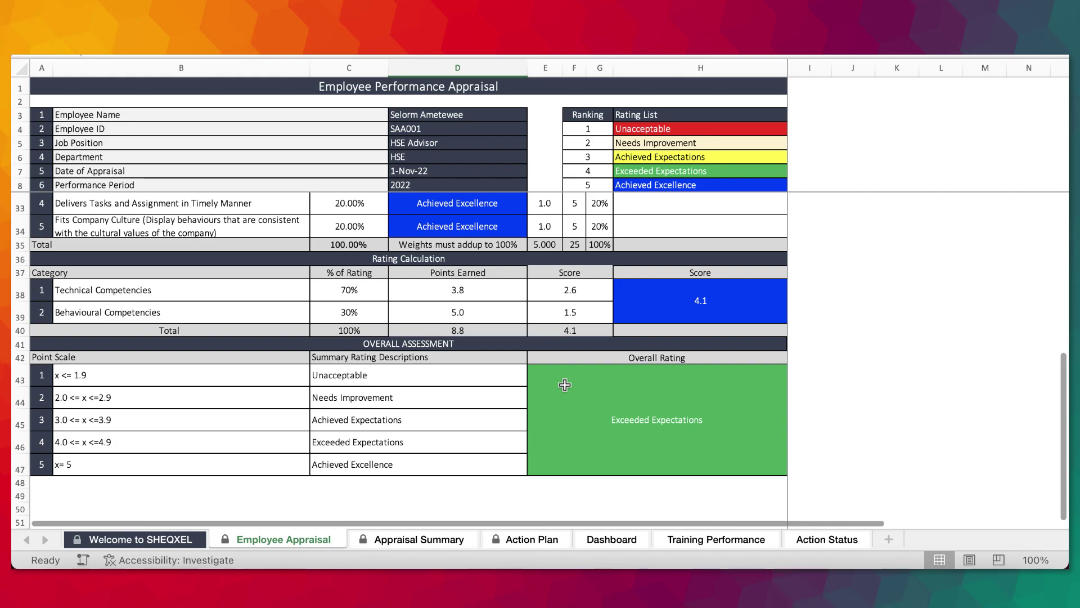
{"action": "scroll", "coordinate": [647, 371], "scroll_direction": "up", "scroll_amount": 8}
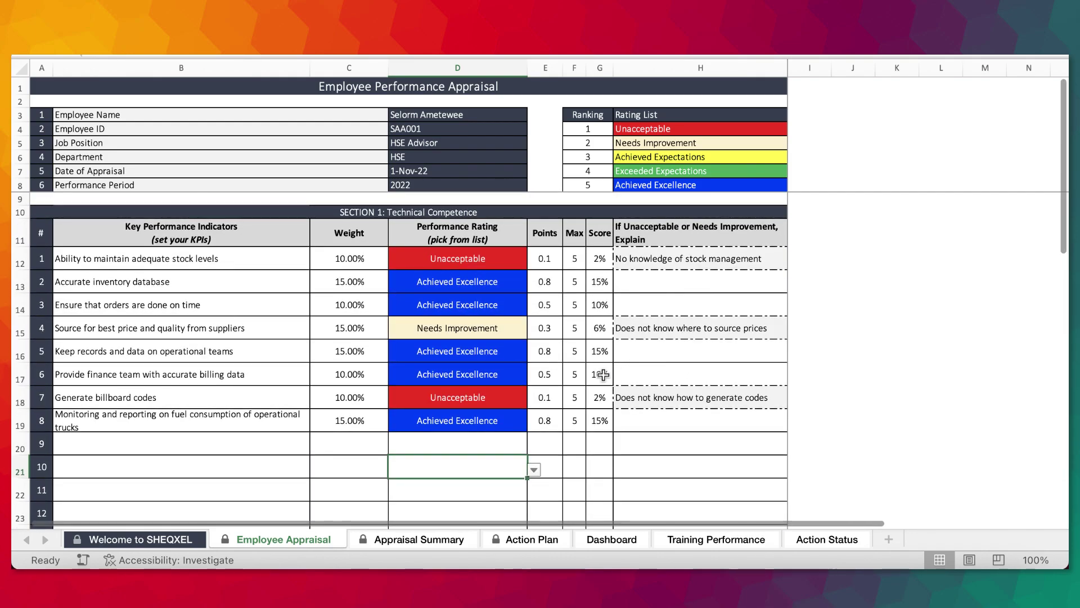
{"action": "scroll", "coordinate": [576, 377], "scroll_direction": "down", "scroll_amount": 4}
{"action": "scroll", "coordinate": [576, 377], "scroll_direction": "down", "scroll_amount": 4}
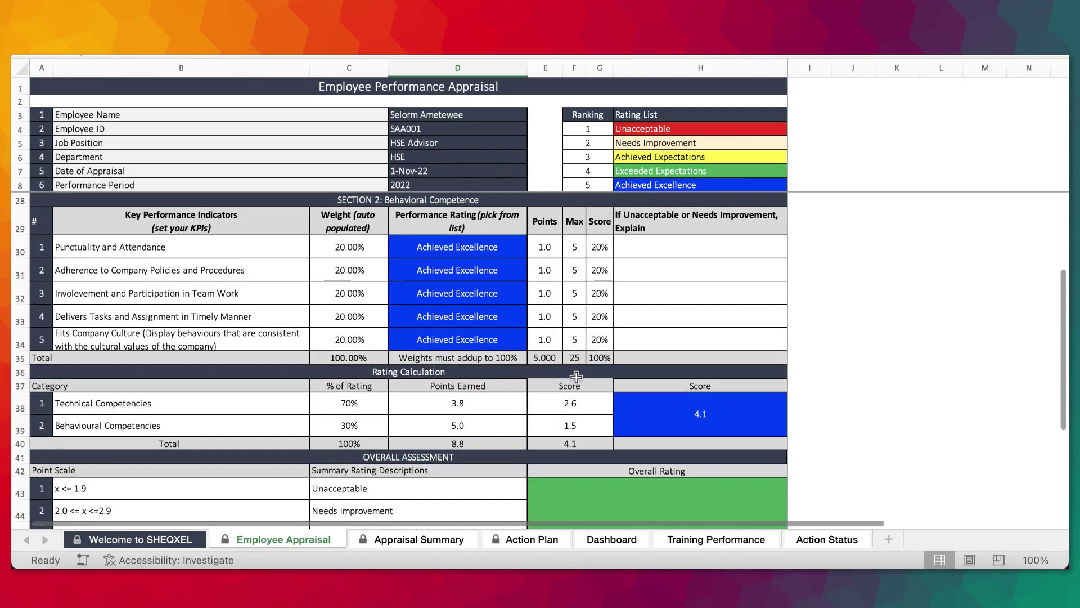
{"action": "scroll", "coordinate": [678, 401], "scroll_direction": "up", "scroll_amount": 6}
{"action": "scroll", "coordinate": [678, 401], "scroll_direction": "up", "scroll_amount": 3}
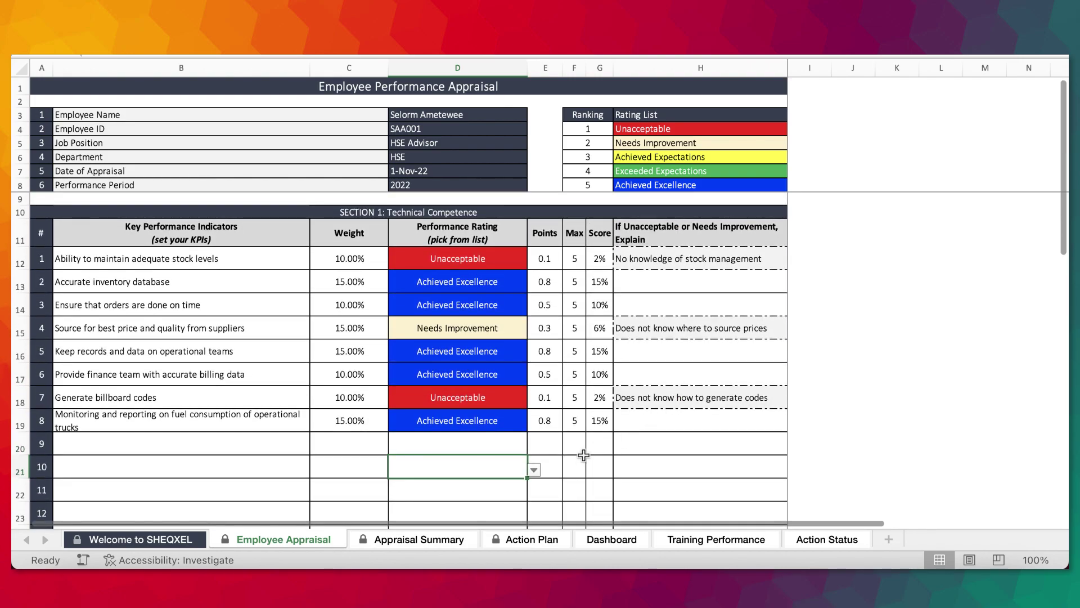
{"action": "left_click", "coordinate": [427, 540]}
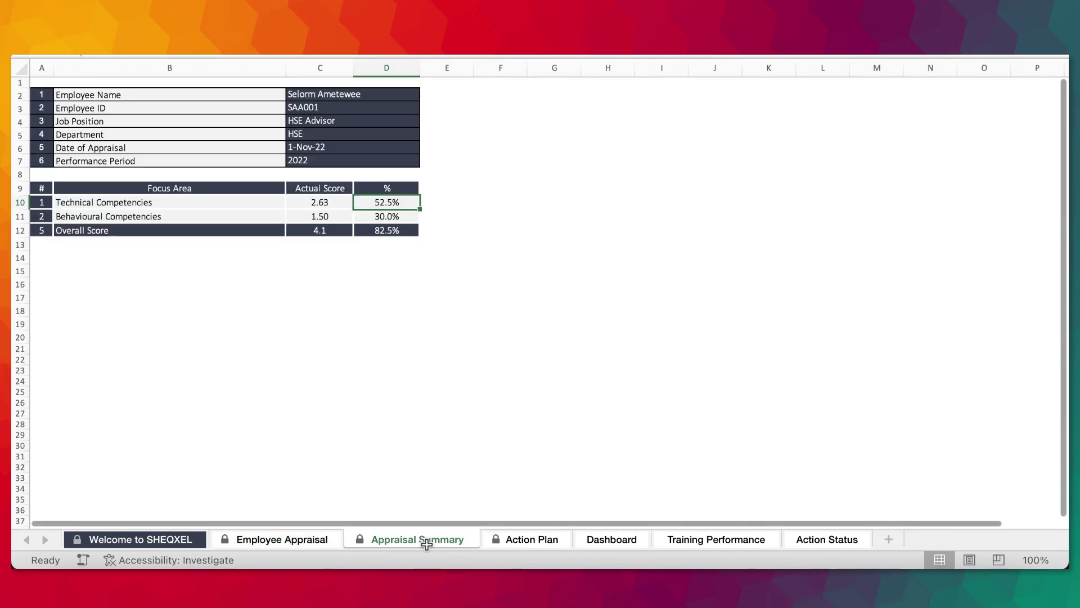
{"action": "left_click", "coordinate": [542, 537]}
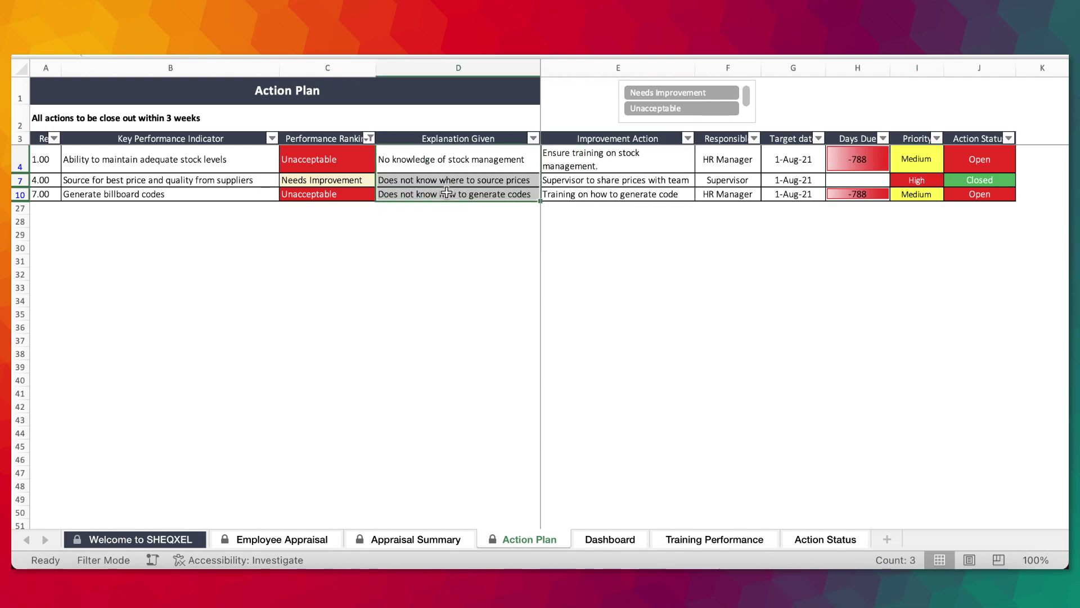
{"action": "left_click", "coordinate": [397, 539]}
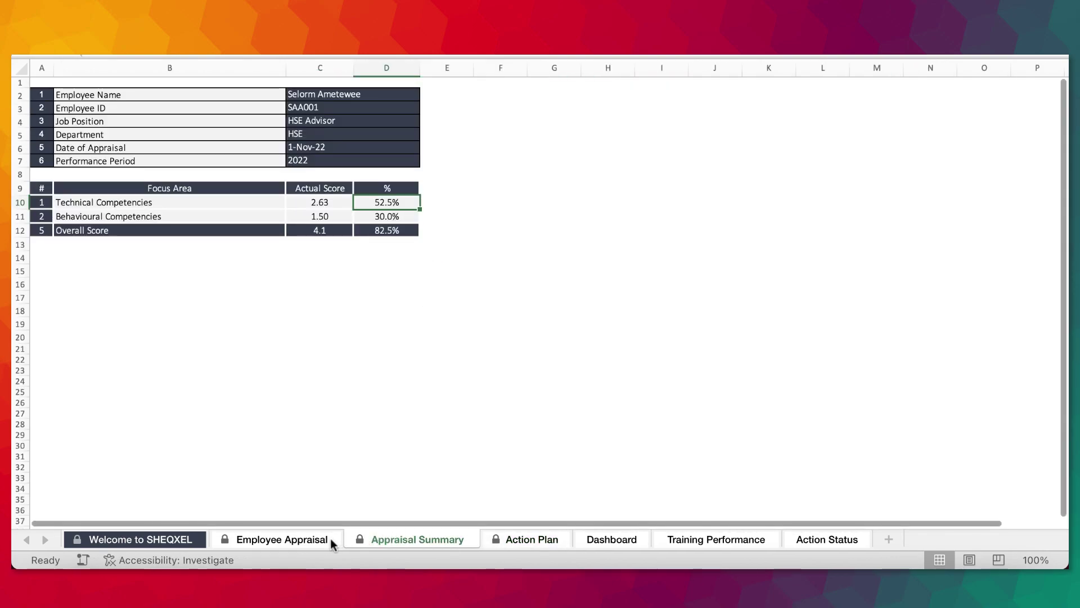
{"action": "left_click", "coordinate": [330, 542]}
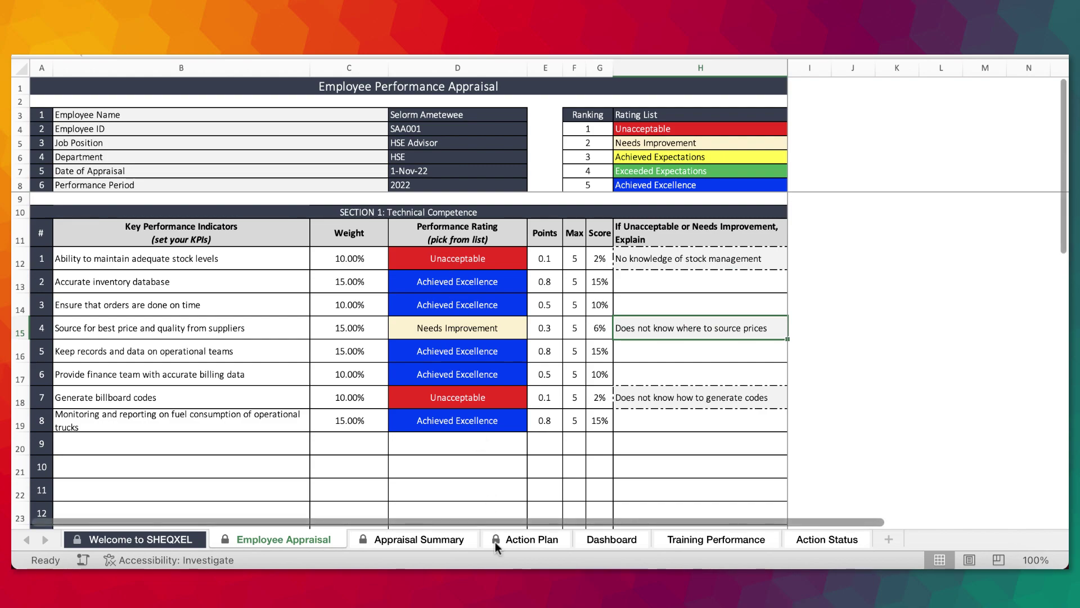
{"action": "left_click", "coordinate": [530, 546]}
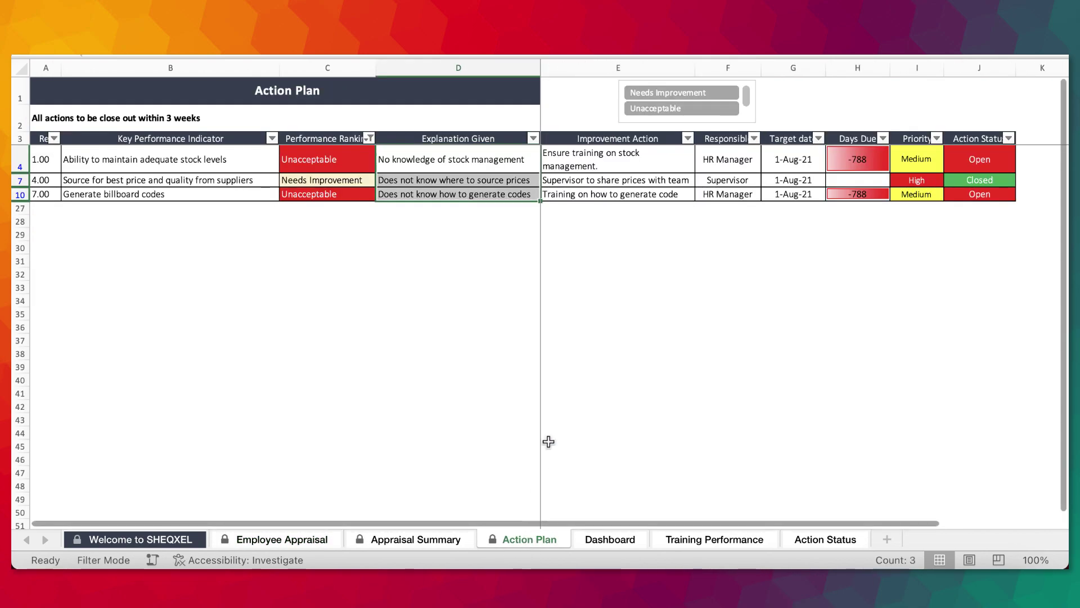
Step: Review the sample action's explanation, improvement action, HR Manager owner and 1-Aug-21 target date
{"action": "left_click_drag", "start_coordinate": [602, 180], "coordinate": [601, 194]}
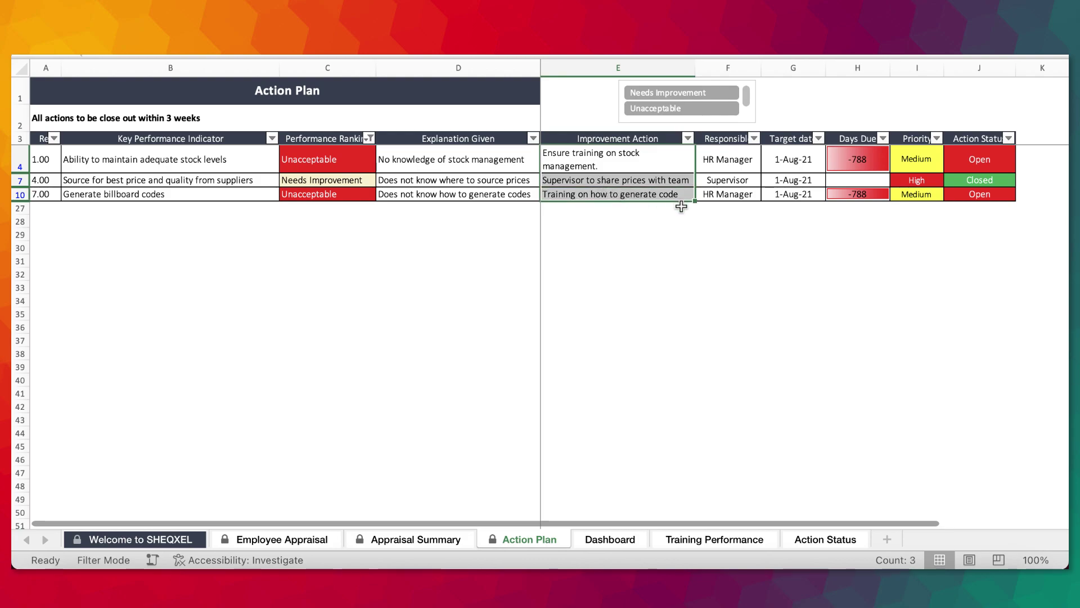
{"action": "left_click", "coordinate": [409, 165]}
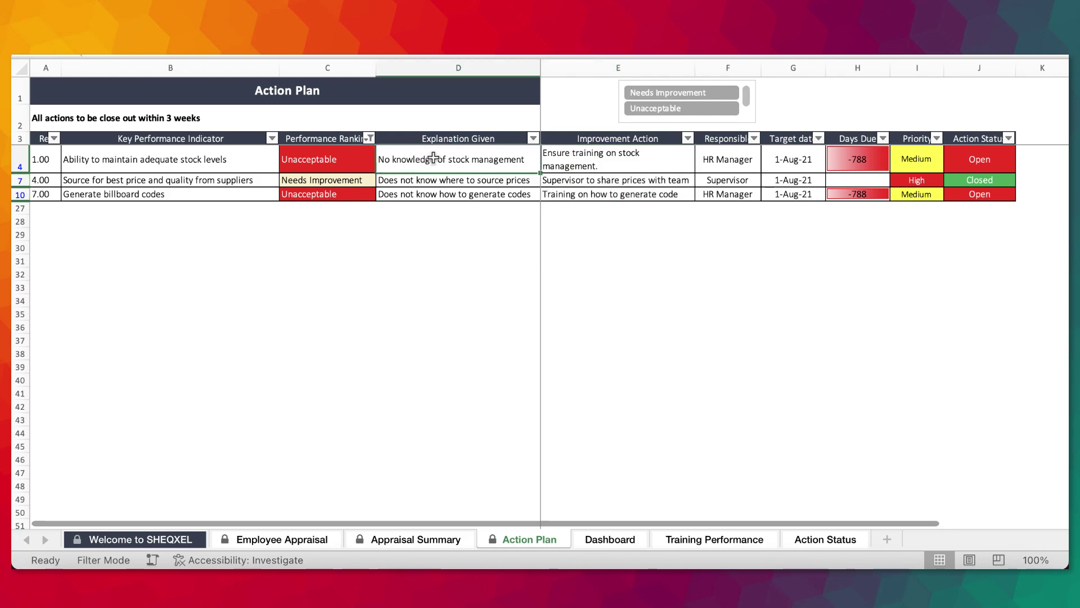
{"action": "left_click", "coordinate": [589, 170]}
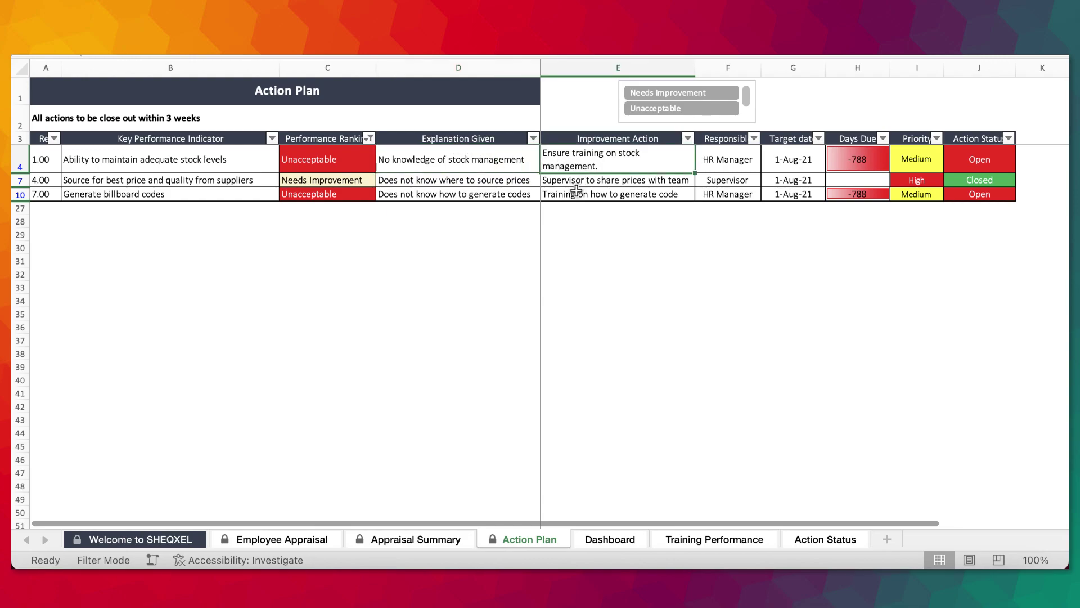
{"action": "left_click", "coordinate": [726, 160]}
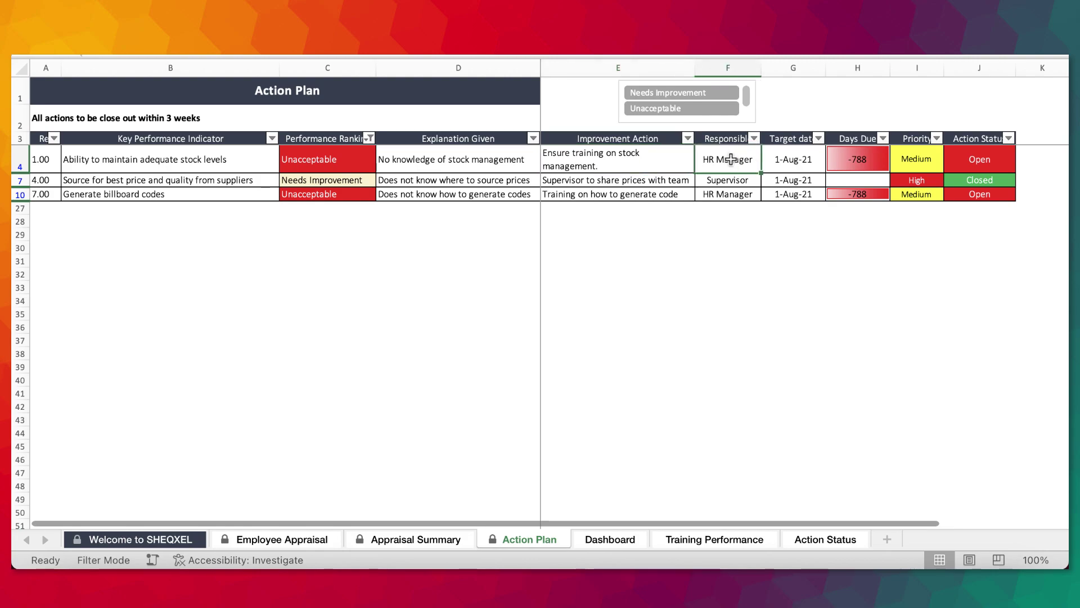
{"action": "left_click", "coordinate": [796, 161]}
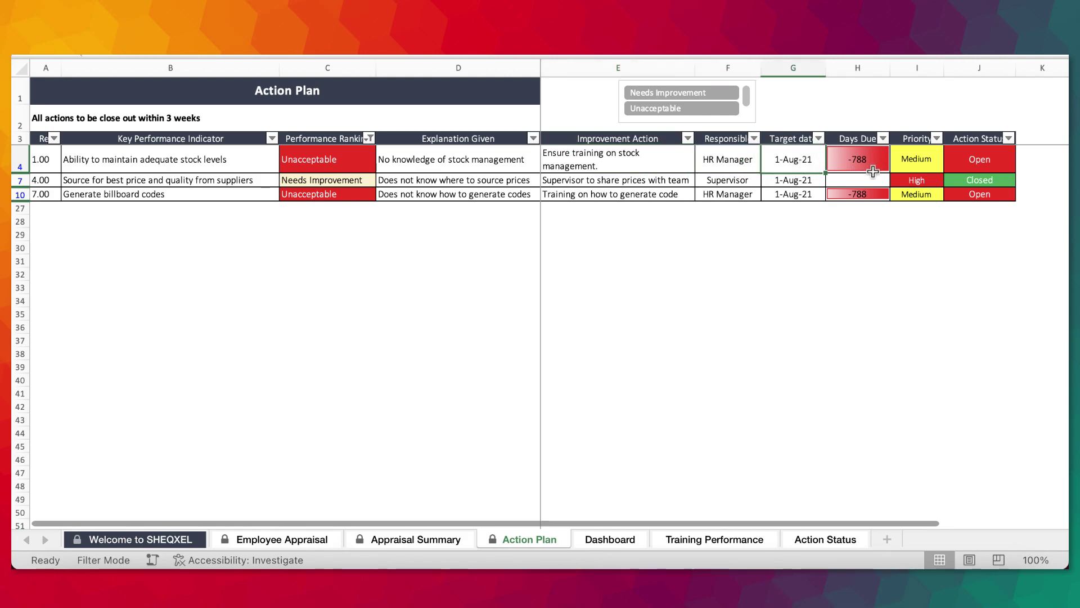
Step: Check I4's High/Medium/Low priority choices, leaving Medium, and J4's Open status
{"action": "left_click", "coordinate": [926, 164]}
{"action": "left_click", "coordinate": [950, 164]}
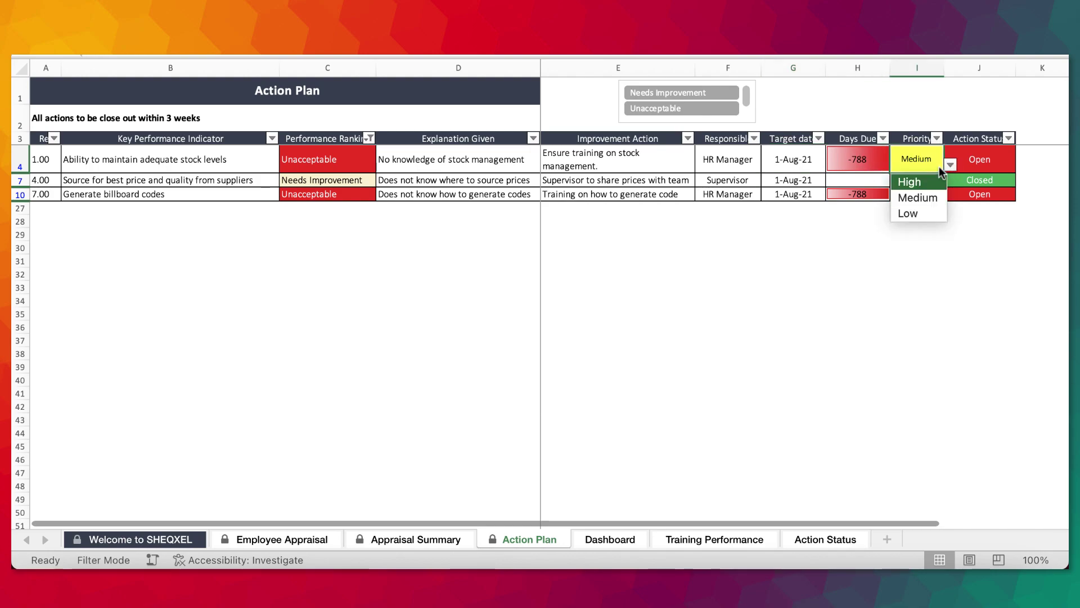
{"action": "left_click", "coordinate": [917, 299]}
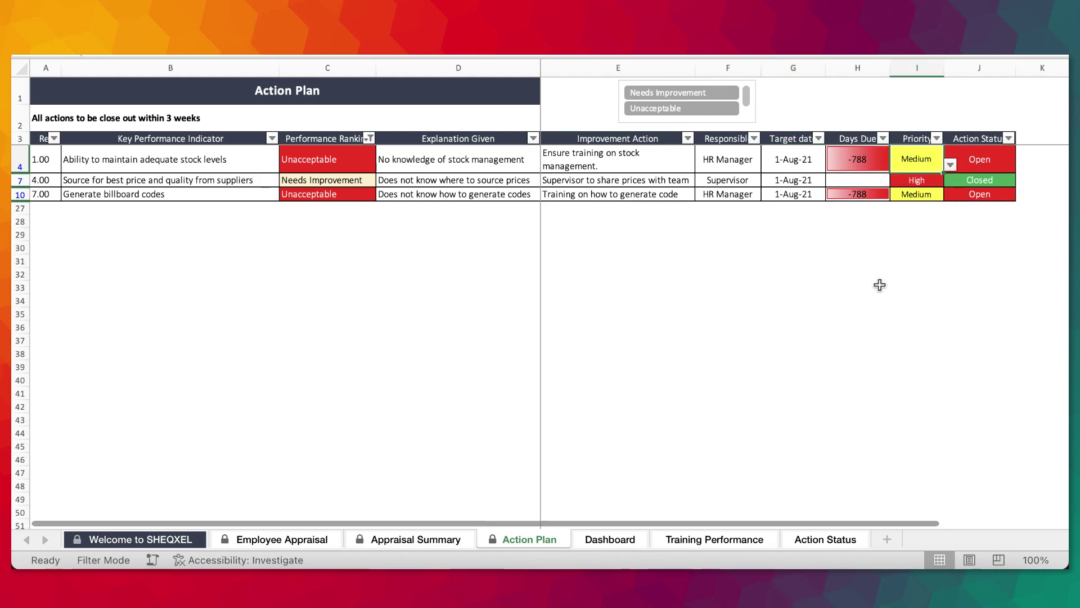
{"action": "left_click", "coordinate": [990, 157]}
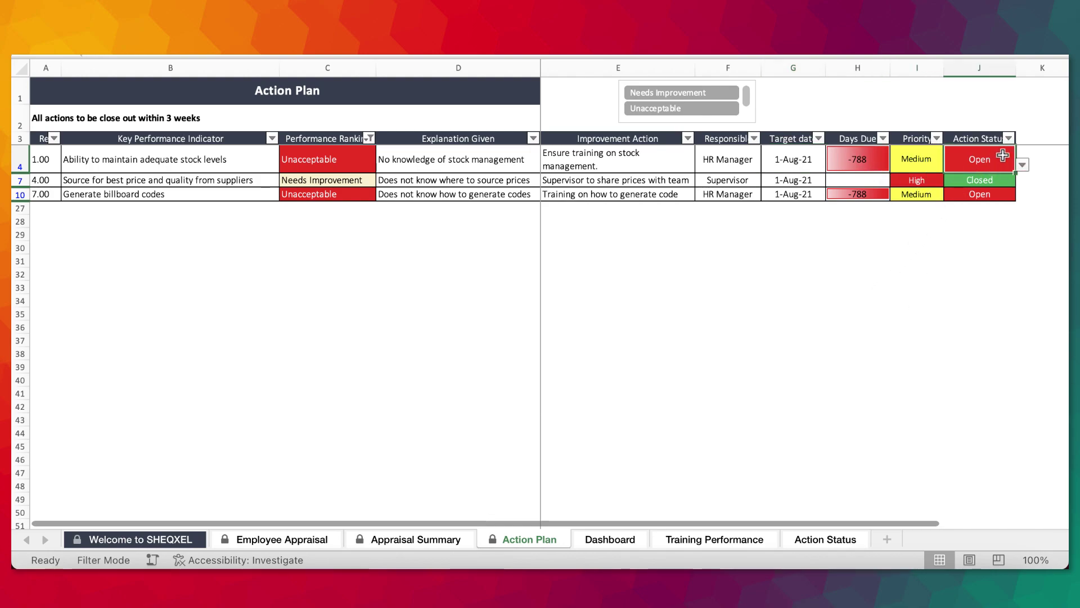
{"action": "left_click", "coordinate": [606, 542]}
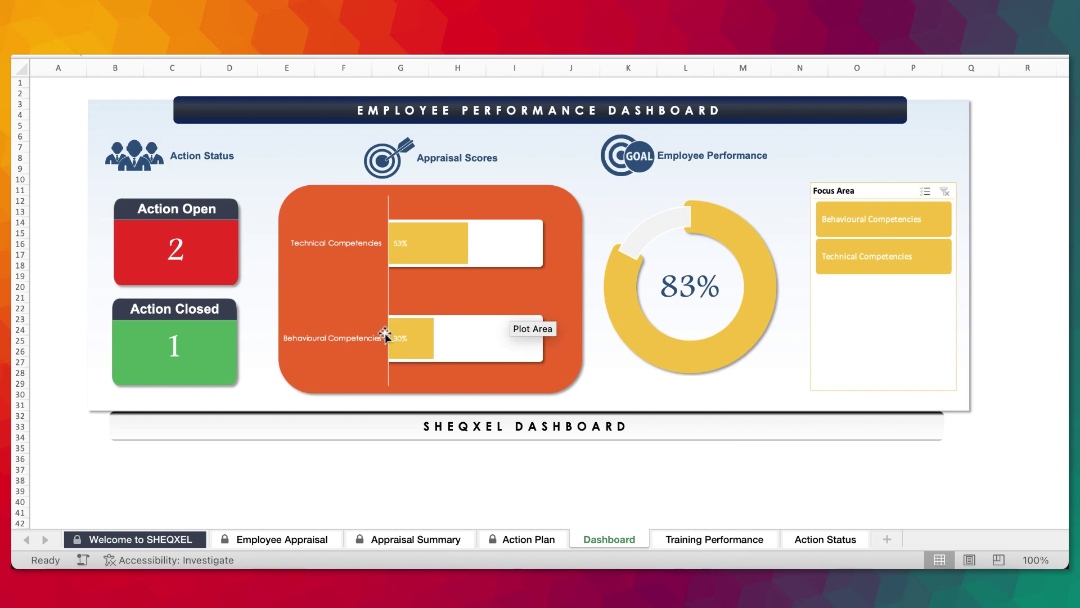
Step: Return to the Action Plan sheet to compare its two Open and one Closed actions
{"action": "left_click", "coordinate": [517, 543]}
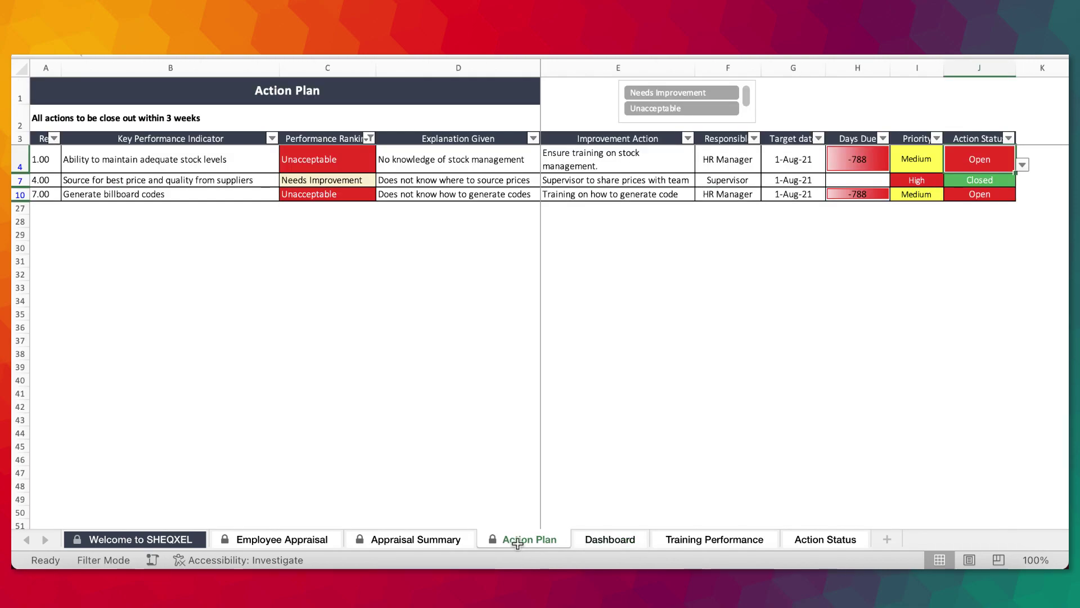
Step: Browse the Training Performance, Action Status, Dashboard, Welcome and Employee Appraisal sheets in turn
{"action": "left_click", "coordinate": [701, 539]}
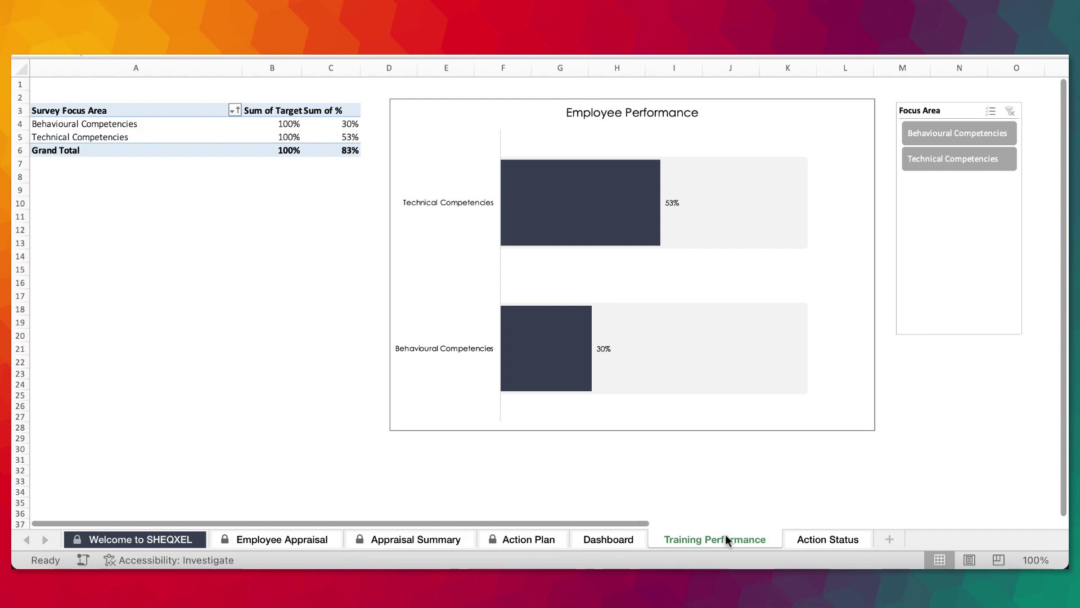
{"action": "left_click", "coordinate": [830, 542]}
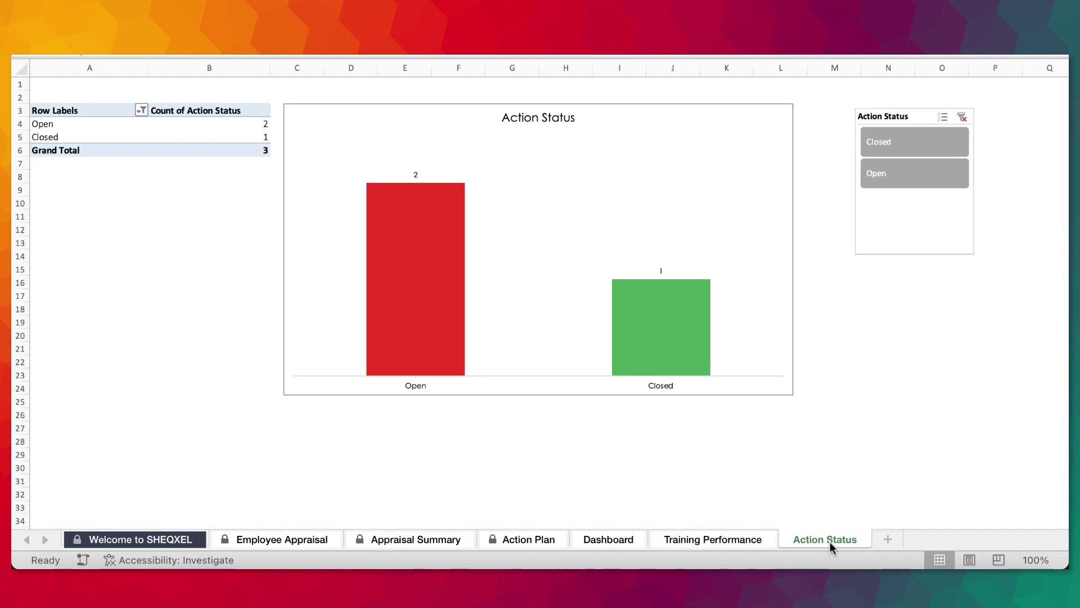
{"action": "left_click", "coordinate": [719, 539]}
{"action": "left_click", "coordinate": [615, 540]}
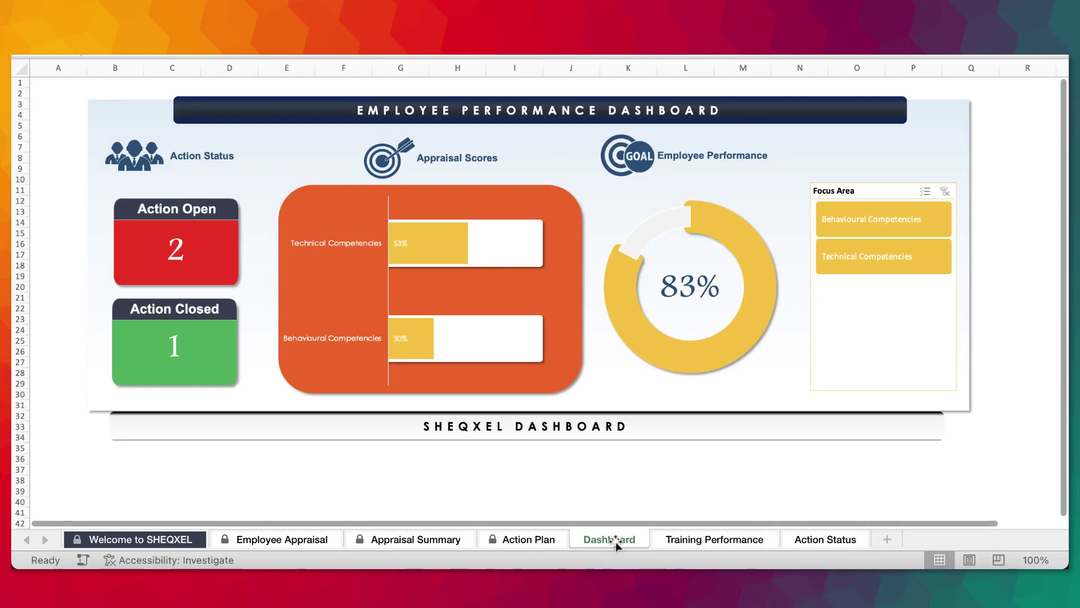
{"action": "left_click", "coordinate": [150, 540]}
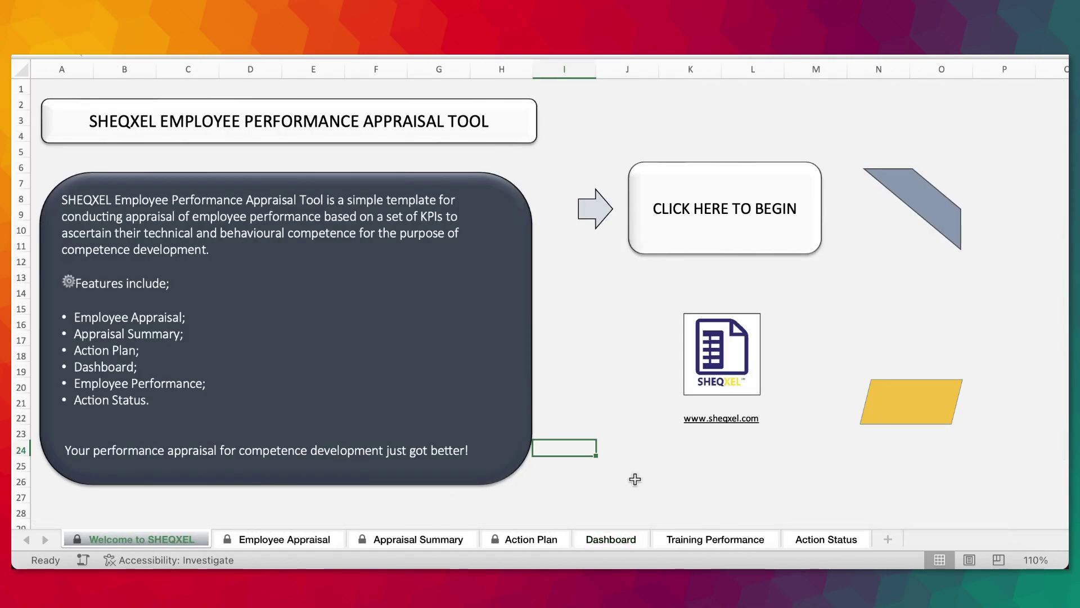
{"action": "left_click", "coordinate": [330, 542]}
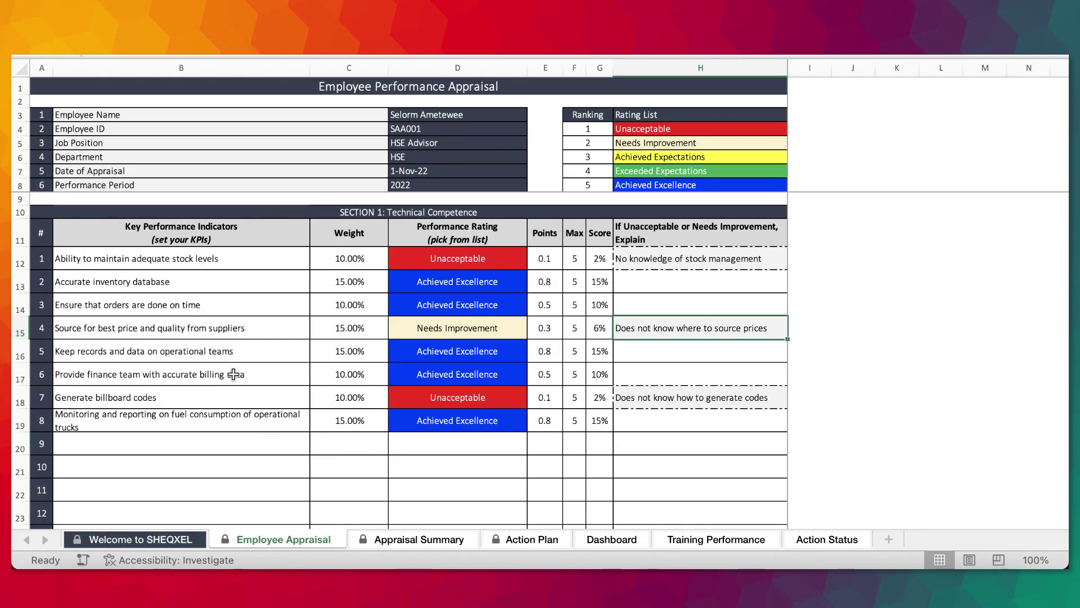
{"action": "scroll", "coordinate": [355, 418], "scroll_direction": "down", "scroll_amount": 5}
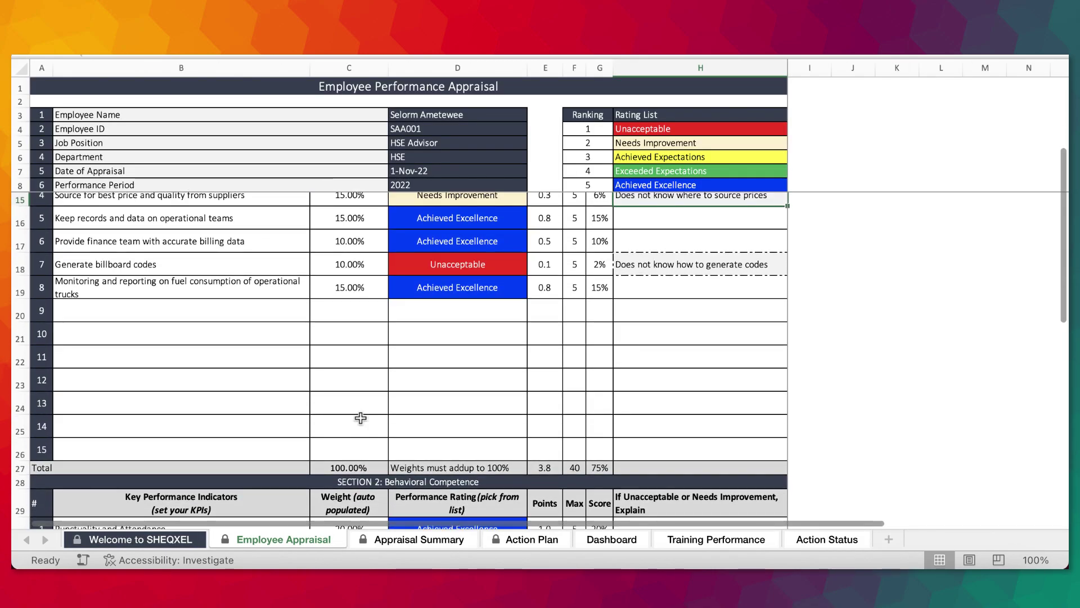
{"action": "scroll", "coordinate": [360, 417], "scroll_direction": "up", "scroll_amount": 5}
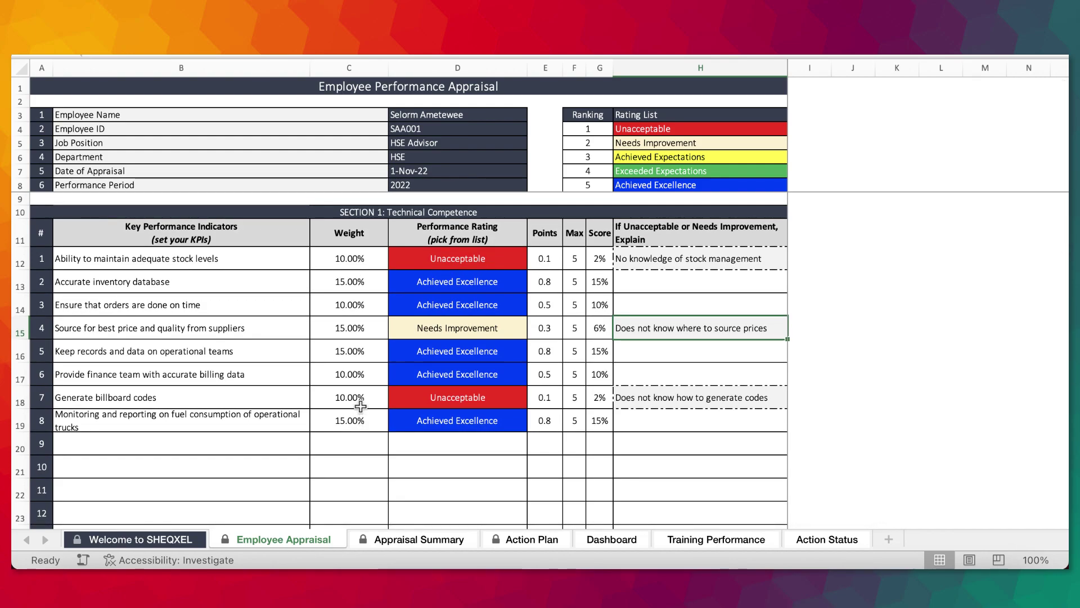
{"action": "scroll", "coordinate": [361, 405], "scroll_direction": "down", "scroll_amount": 1}
{"action": "scroll", "coordinate": [360, 405], "scroll_direction": "down", "scroll_amount": 4}
{"action": "scroll", "coordinate": [363, 404], "scroll_direction": "up", "scroll_amount": 5}
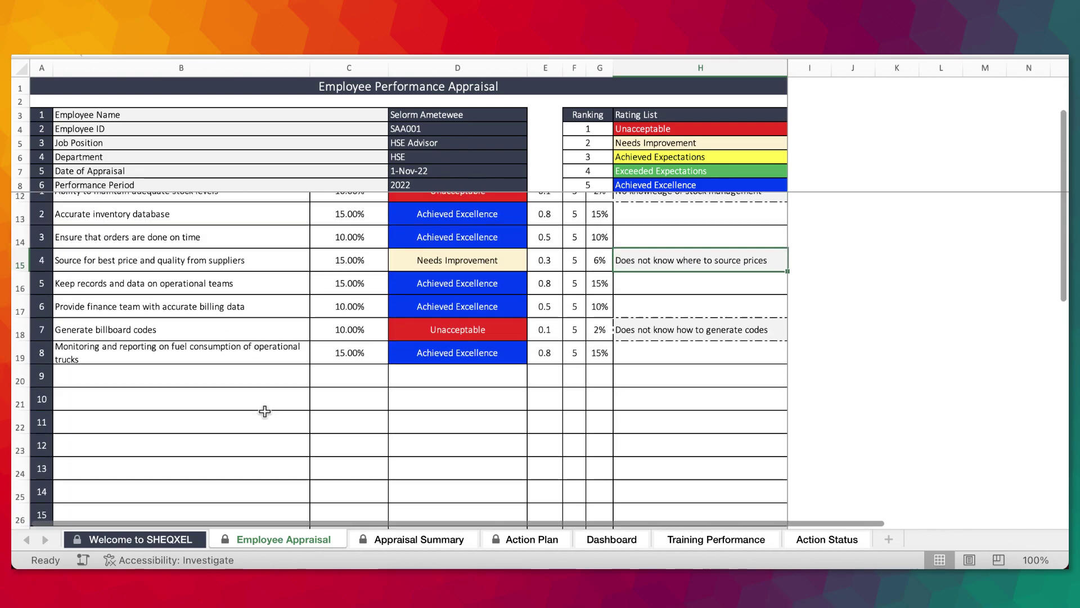
{"action": "scroll", "coordinate": [364, 403], "scroll_direction": "down", "scroll_amount": 5}
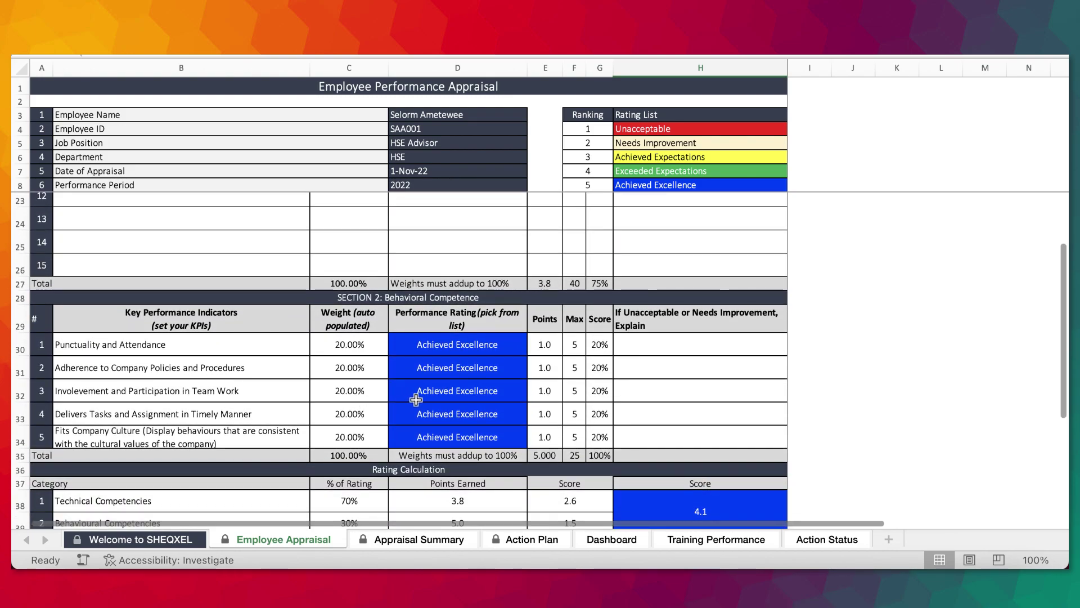
{"action": "scroll", "coordinate": [420, 366], "scroll_direction": "up", "scroll_amount": 5}
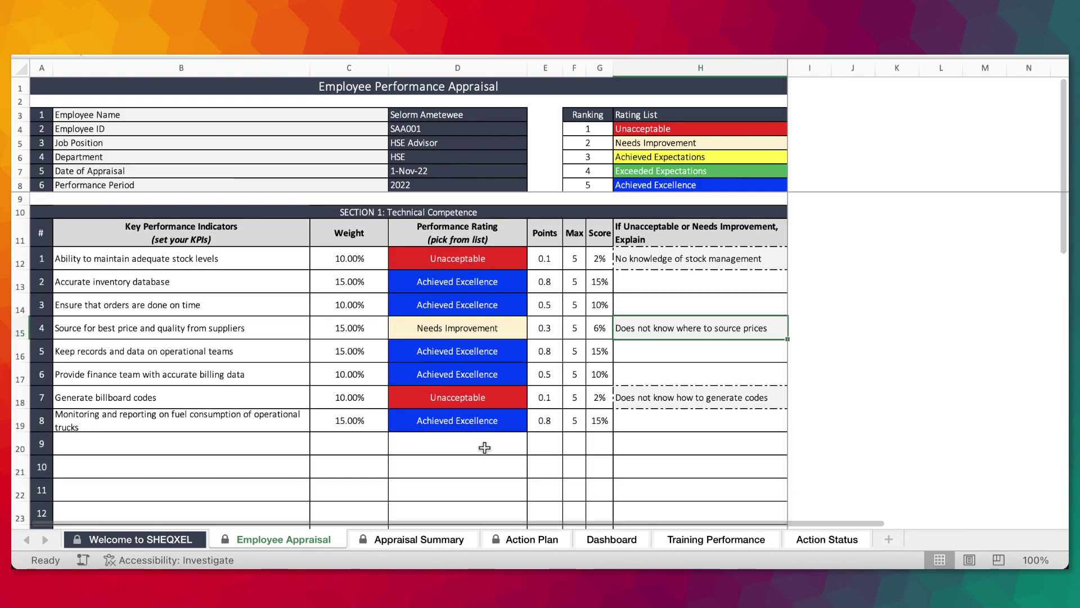
{"action": "scroll", "coordinate": [484, 446], "scroll_direction": "down", "scroll_amount": 5}
{"action": "scroll", "coordinate": [487, 445], "scroll_direction": "down", "scroll_amount": 3}
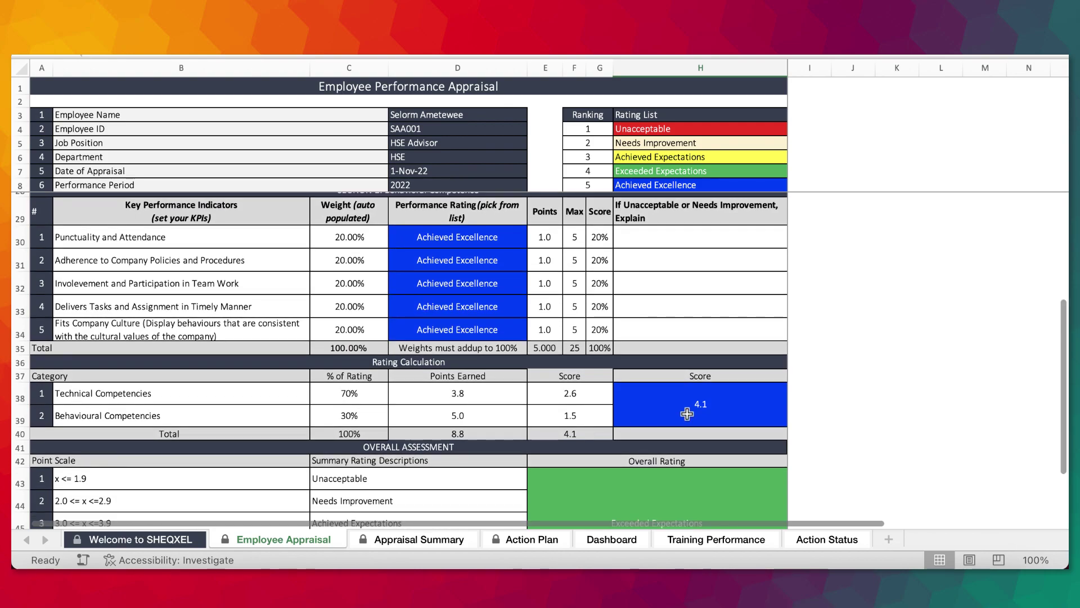
{"action": "left_click_drag", "start_coordinate": [646, 128], "coordinate": [650, 185]}
{"action": "scroll", "coordinate": [583, 392], "scroll_direction": "down", "scroll_amount": 4}
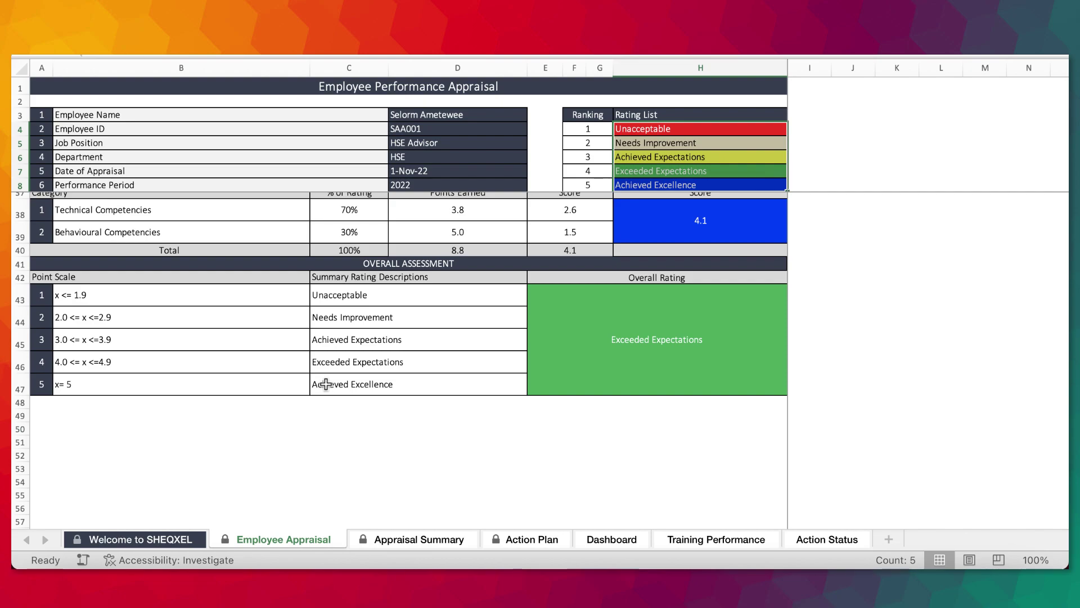
{"action": "scroll", "coordinate": [356, 304], "scroll_direction": "up", "scroll_amount": 10}
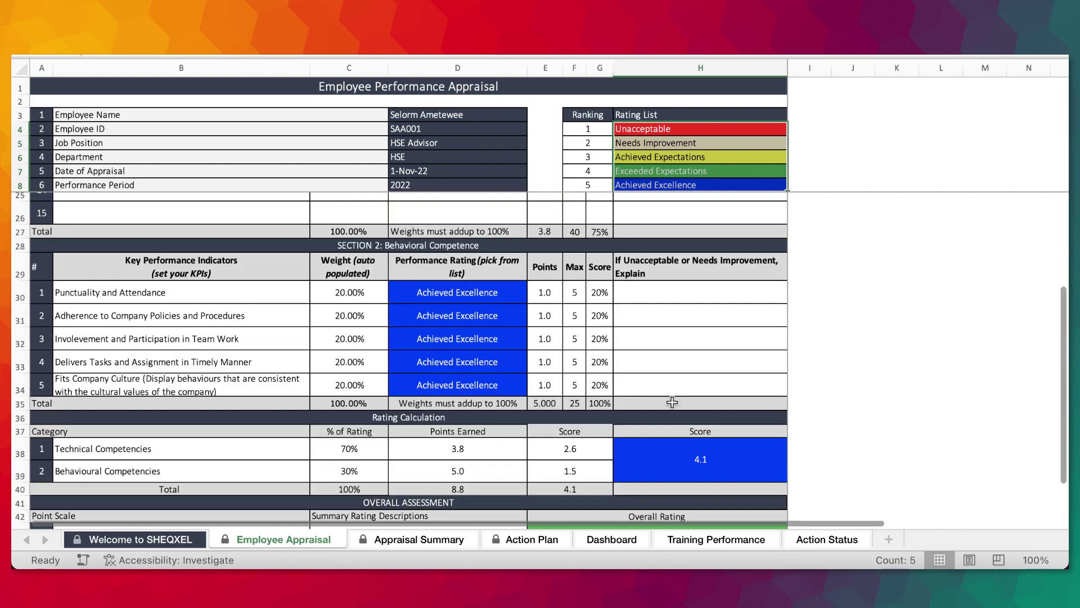
Step: Step through the Appraisal Summary, Action Plan, Dashboard and Welcome sheets, then bring the Master Appraisal Log forward
{"action": "left_click", "coordinate": [459, 540]}
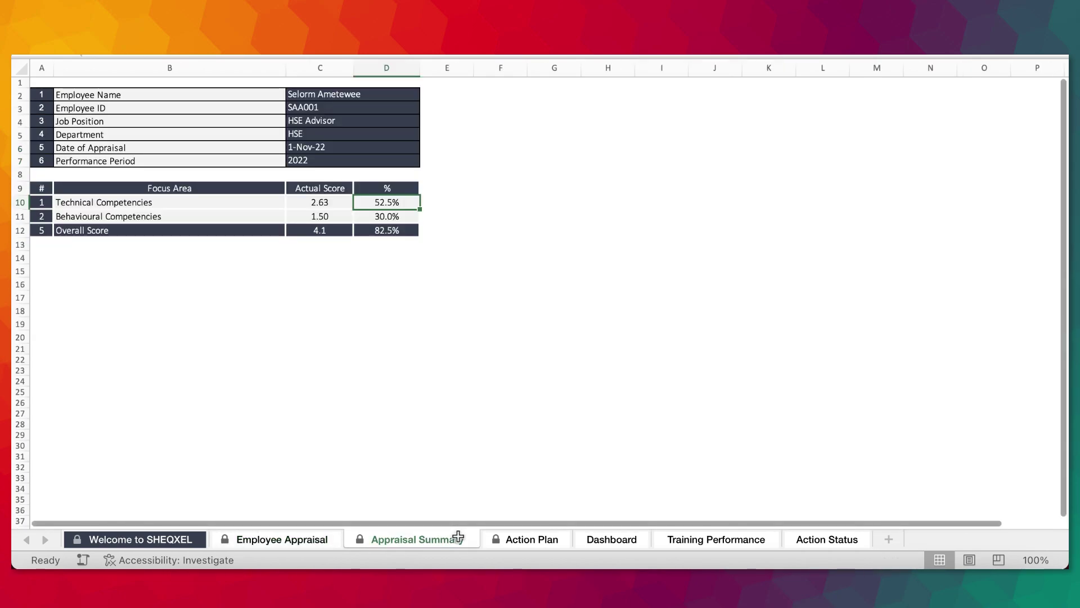
{"action": "left_click", "coordinate": [533, 540]}
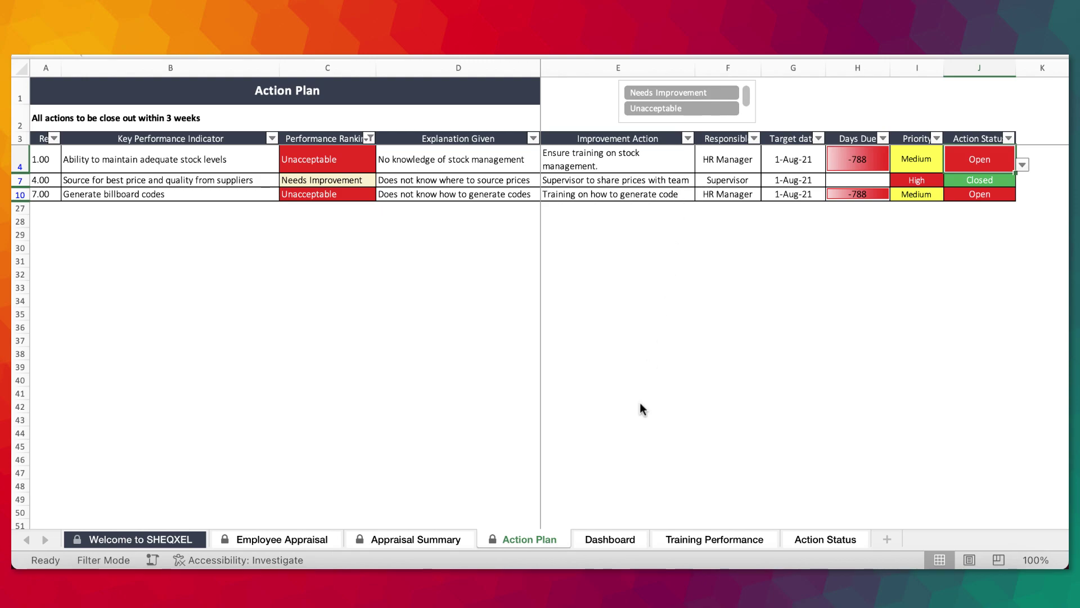
{"action": "left_click", "coordinate": [619, 535]}
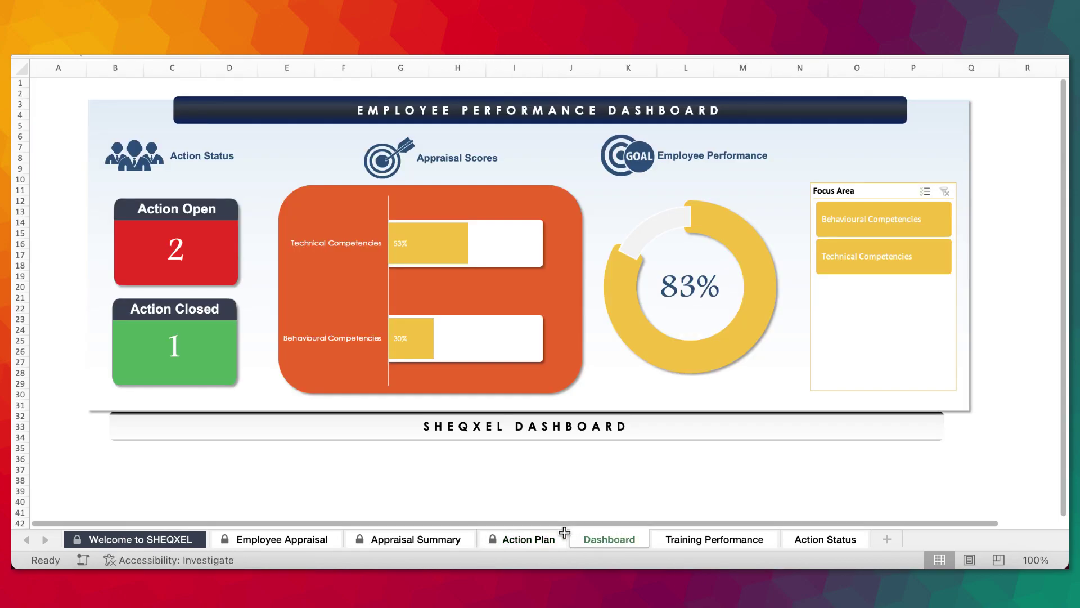
{"action": "left_click", "coordinate": [129, 540]}
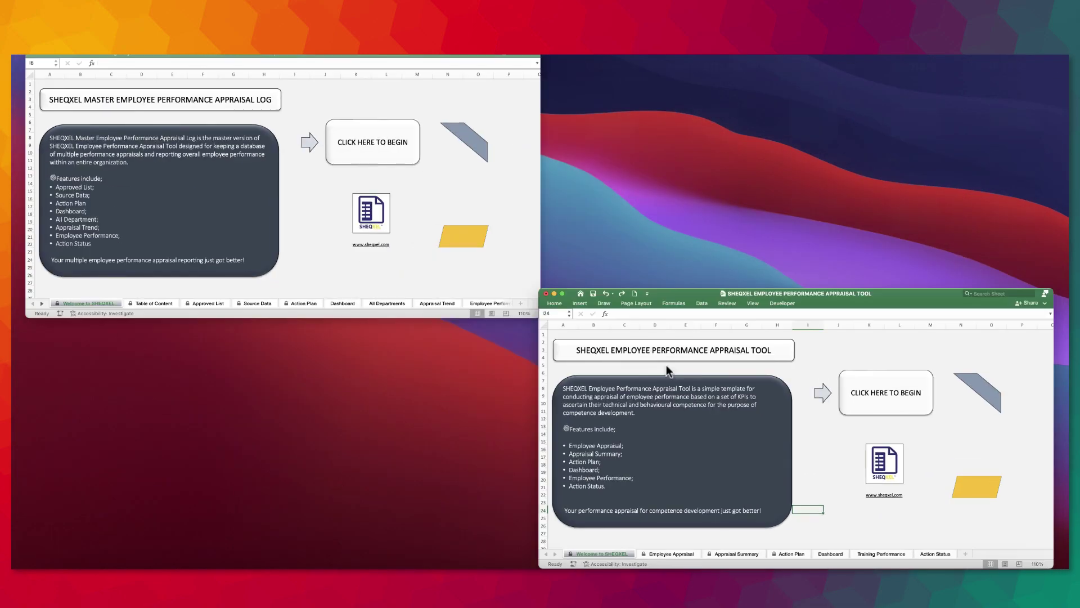
{"action": "left_click", "coordinate": [325, 188]}
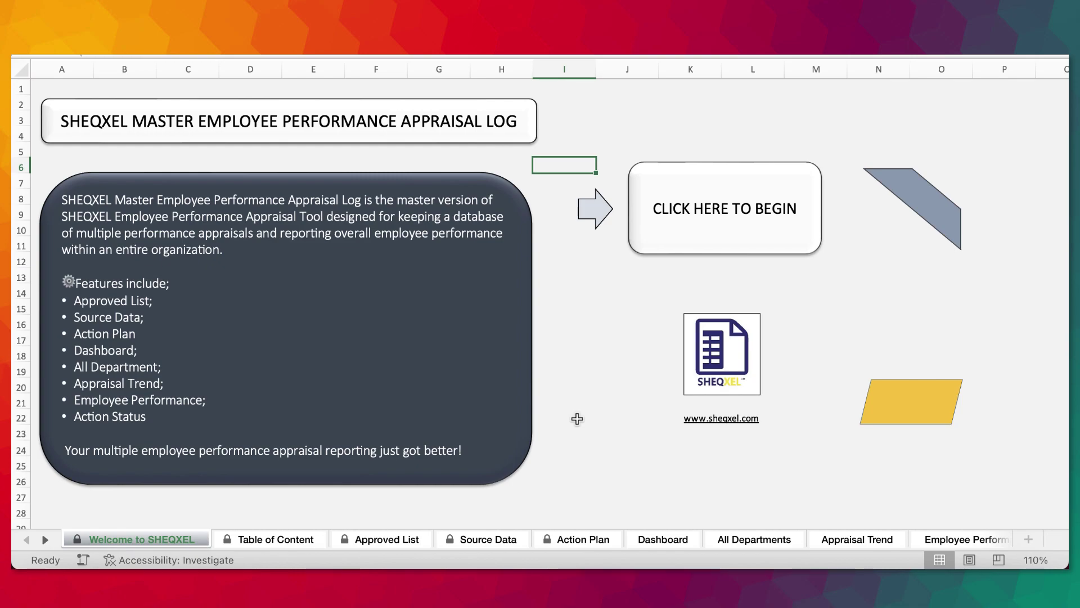
Step: Open the Master Log's Table of Content sheet, then its Approved List sheet
{"action": "left_click", "coordinate": [293, 539]}
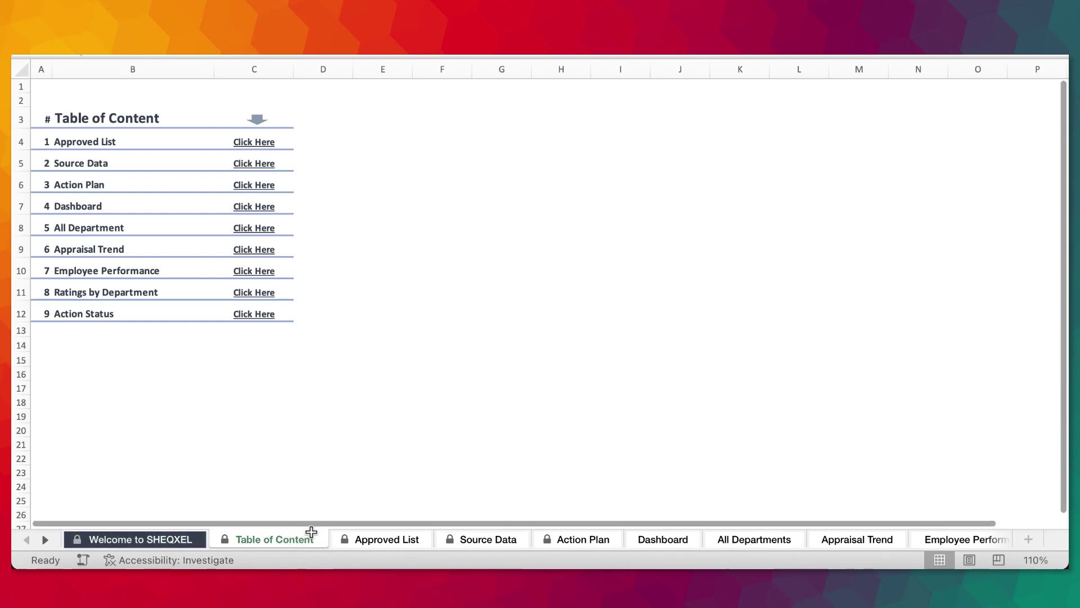
{"action": "left_click", "coordinate": [401, 538]}
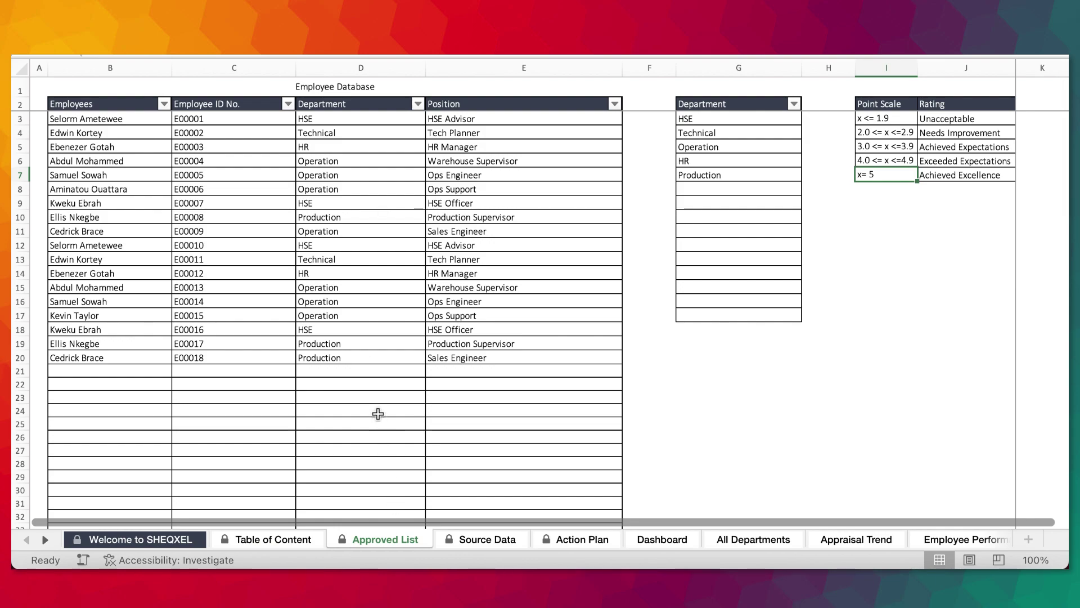
Step: Inspect employee E00001's HSE department and HSE Advisor role, and D3's department choices from column G
{"action": "scroll", "coordinate": [378, 414], "scroll_direction": "down", "scroll_amount": 20}
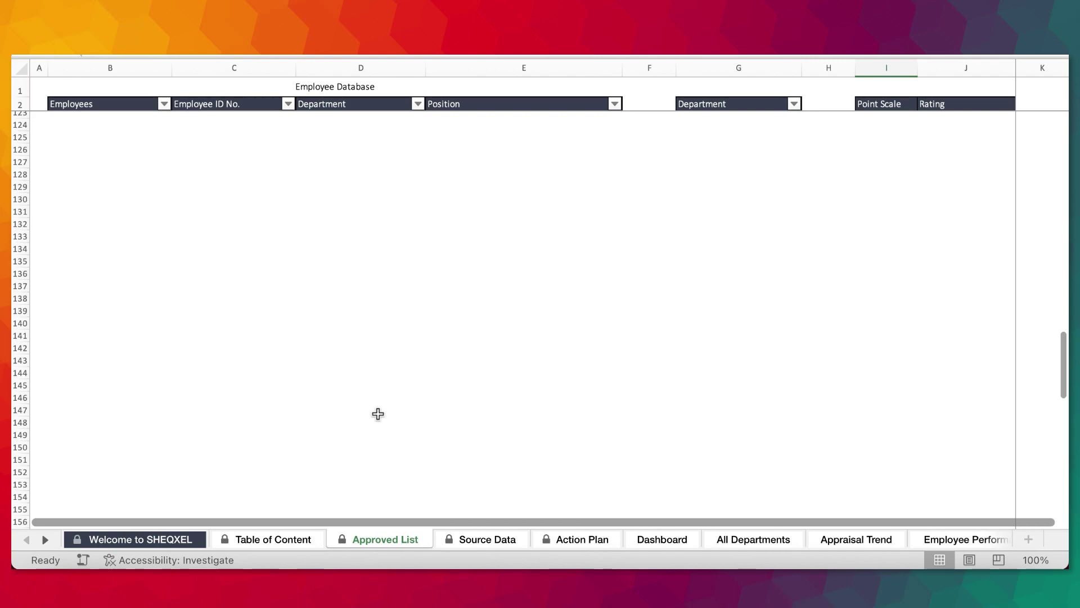
{"action": "scroll", "coordinate": [378, 413], "scroll_direction": "up", "scroll_amount": 20}
{"action": "scroll", "coordinate": [378, 413], "scroll_direction": "up", "scroll_amount": 8}
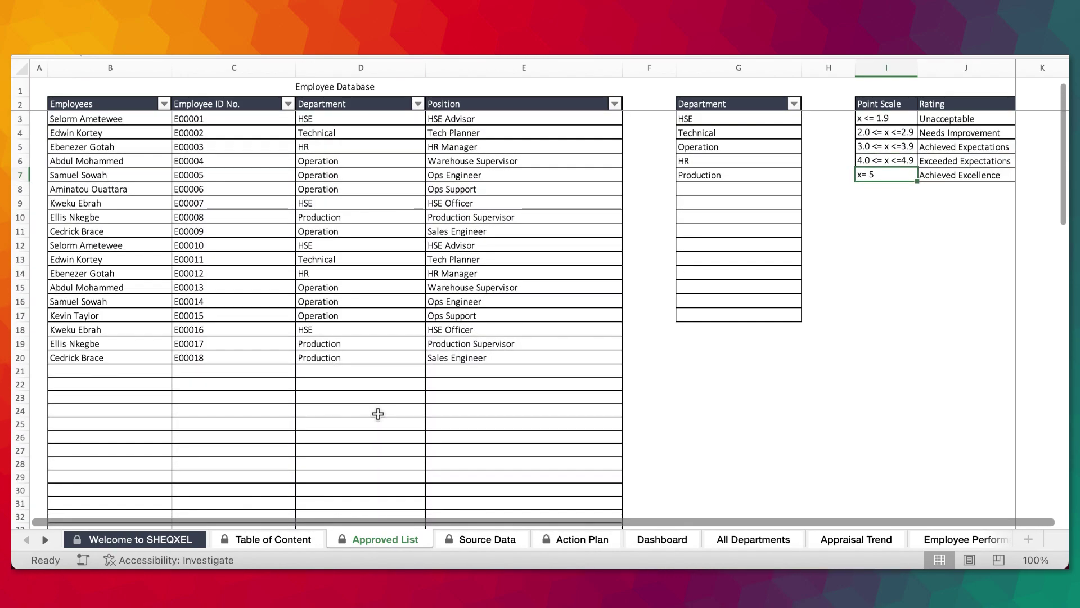
{"action": "left_click", "coordinate": [225, 119]}
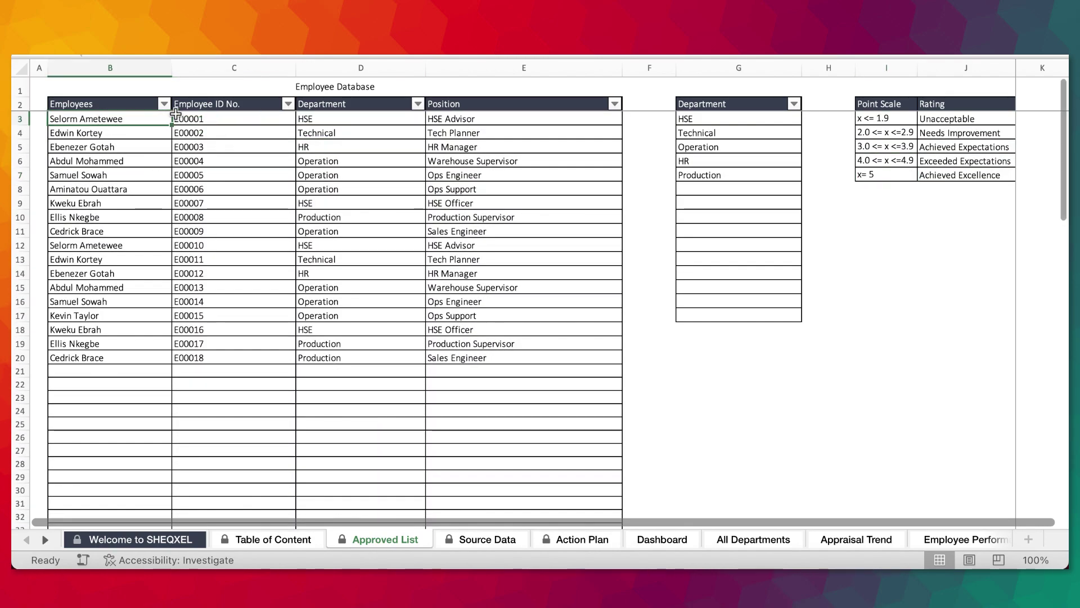
{"action": "left_click", "coordinate": [349, 116]}
{"action": "left_click", "coordinate": [501, 117]}
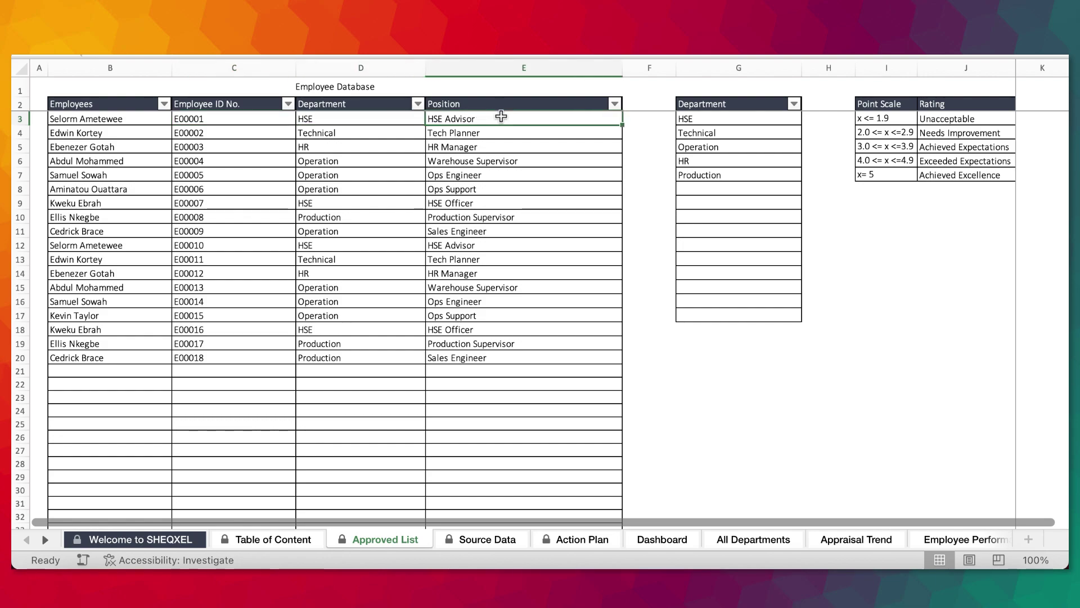
{"action": "left_click_drag", "start_coordinate": [706, 117], "coordinate": [731, 315]}
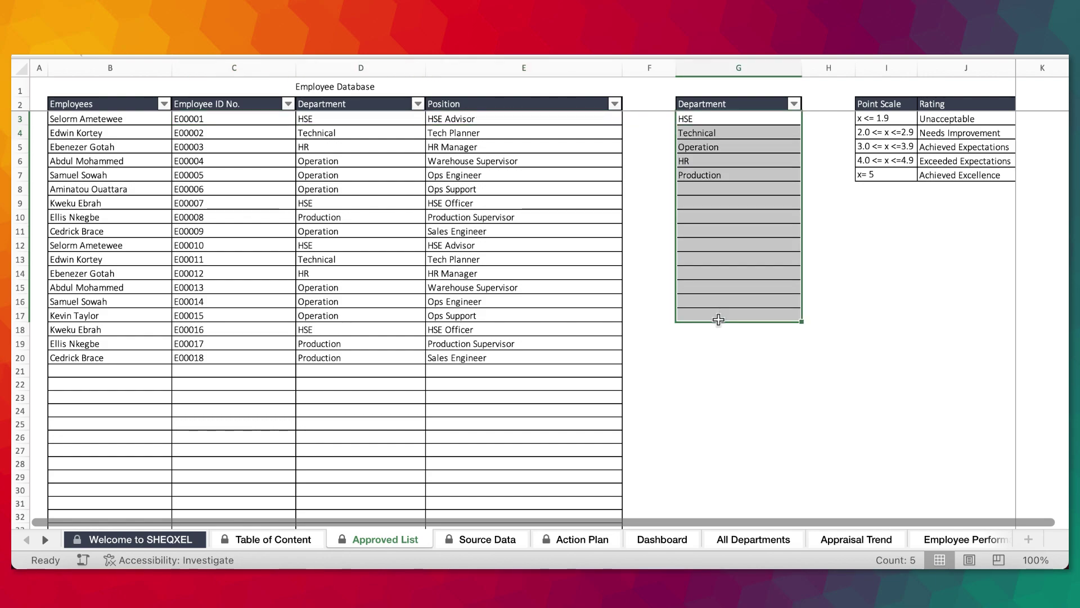
{"action": "left_click", "coordinate": [337, 116]}
{"action": "left_click", "coordinate": [431, 118]}
{"action": "key", "text": "Up"}
{"action": "key", "text": "Up"}
{"action": "key", "text": "Up"}
{"action": "key", "text": "Up"}
{"action": "key", "text": "Down"}
{"action": "key", "text": "Down"}
{"action": "key", "text": "Down"}
{"action": "key", "text": "Down"}
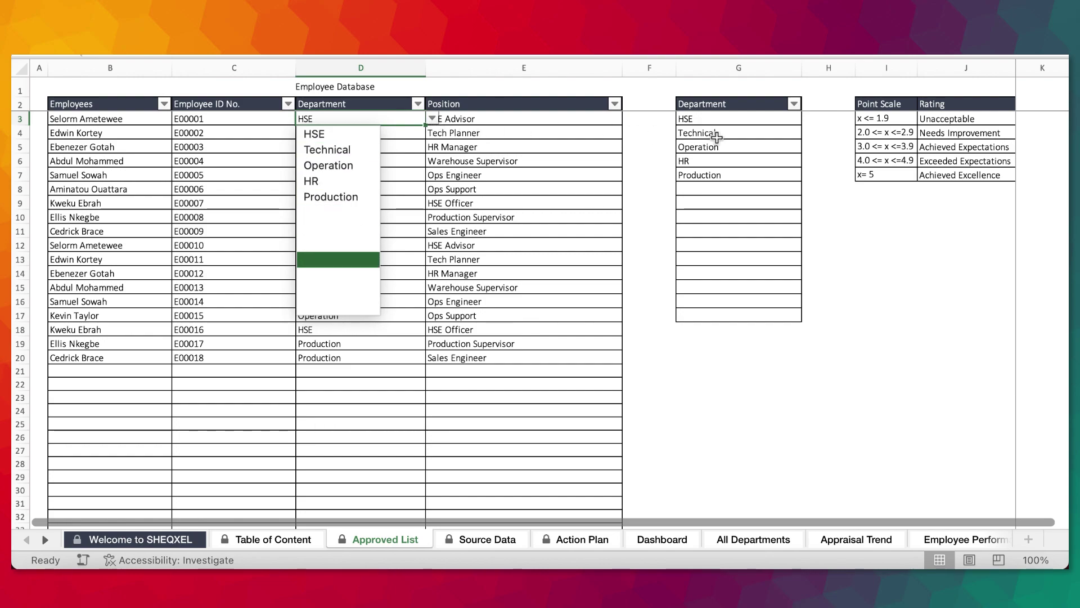
{"action": "key", "text": "Escape"}
Step: Add test department DDDD in G8, confirm it appears in D3's choices, then delete it
{"action": "left_click_drag", "start_coordinate": [705, 120], "coordinate": [715, 299]}
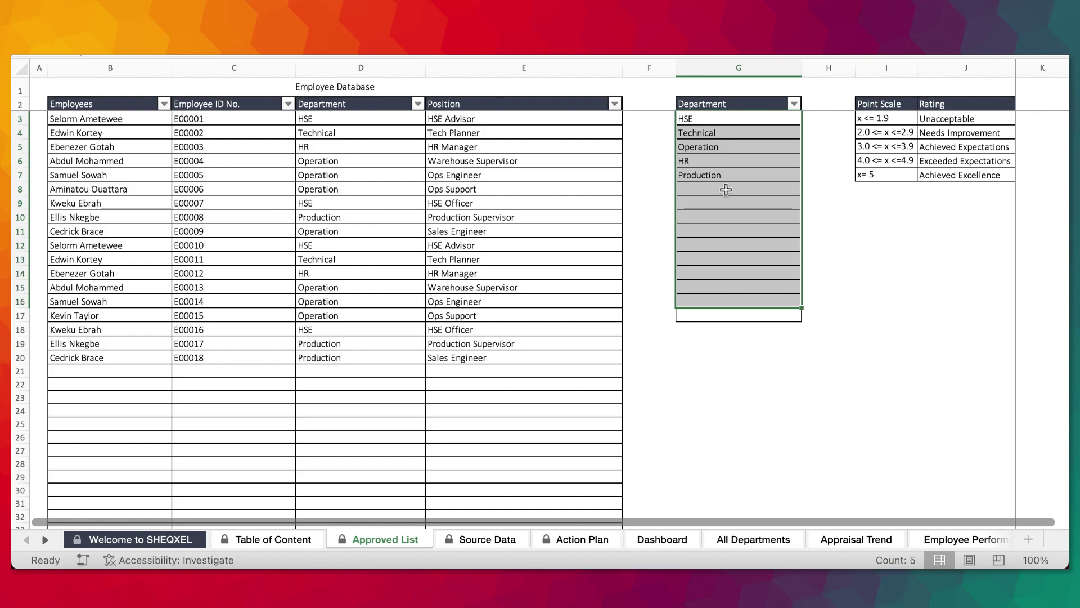
{"action": "left_click", "coordinate": [726, 189]}
{"action": "type", "text": "DDDD"}
{"action": "left_click", "coordinate": [732, 351]}
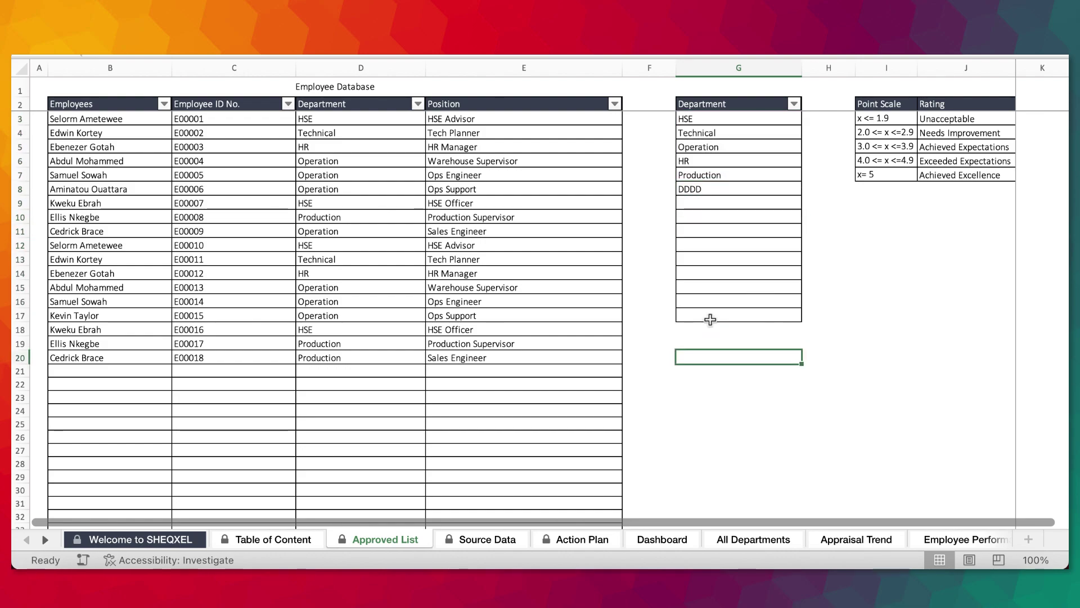
{"action": "left_click", "coordinate": [350, 121]}
{"action": "left_click", "coordinate": [431, 118]}
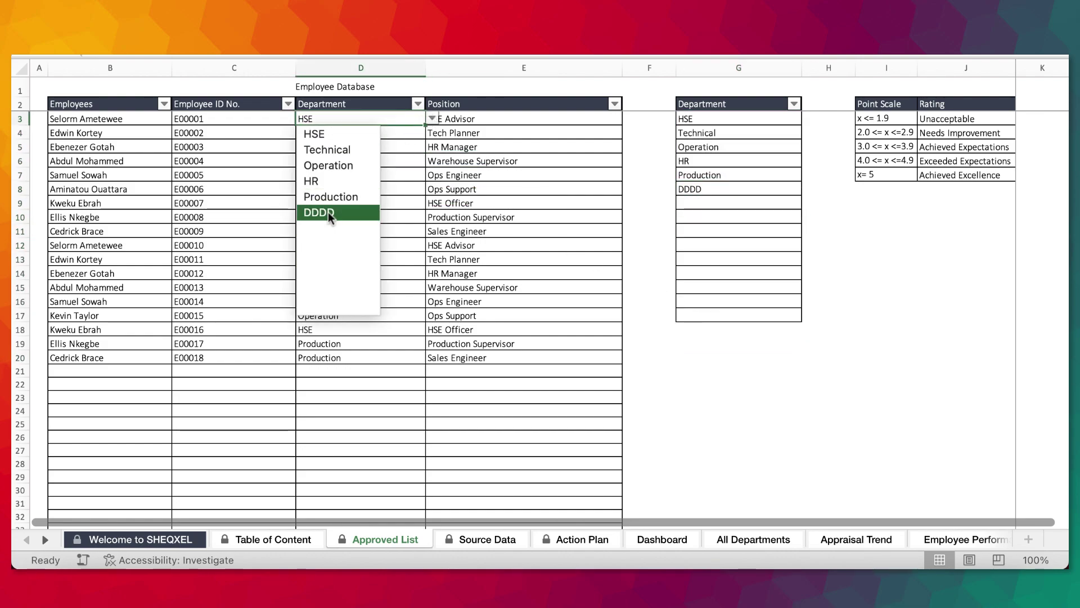
{"action": "key", "text": "Escape"}
{"action": "left_click", "coordinate": [703, 191]}
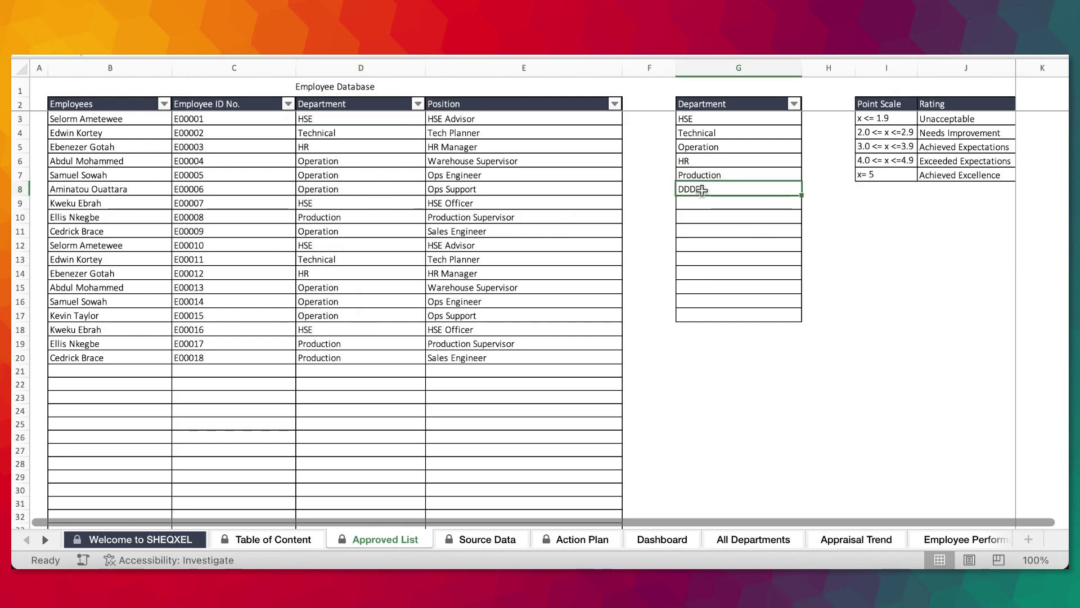
{"action": "key", "text": "Delete"}
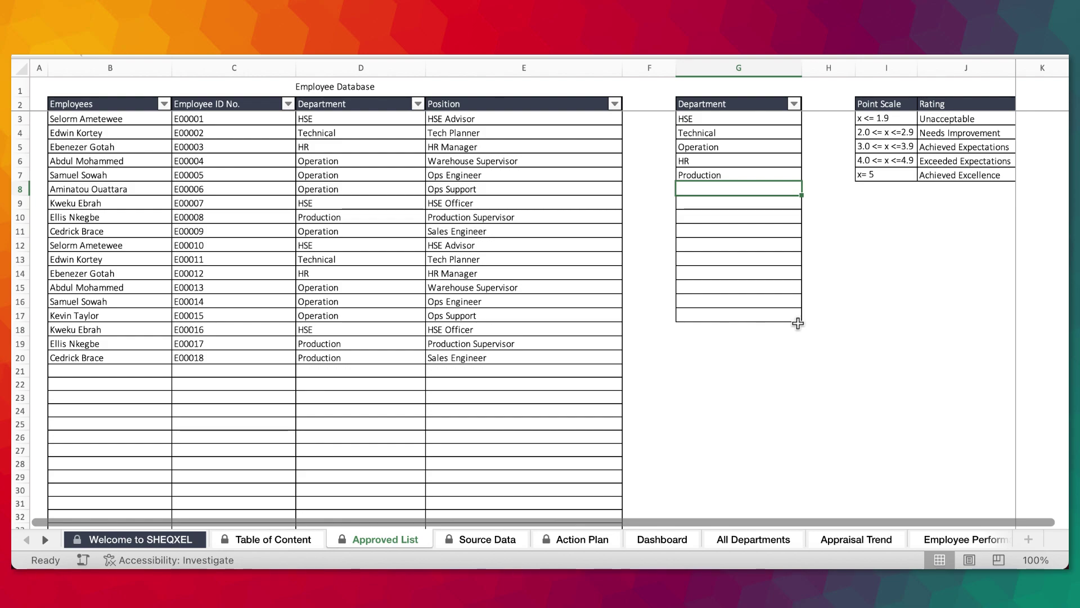
{"action": "left_click", "coordinate": [485, 541]}
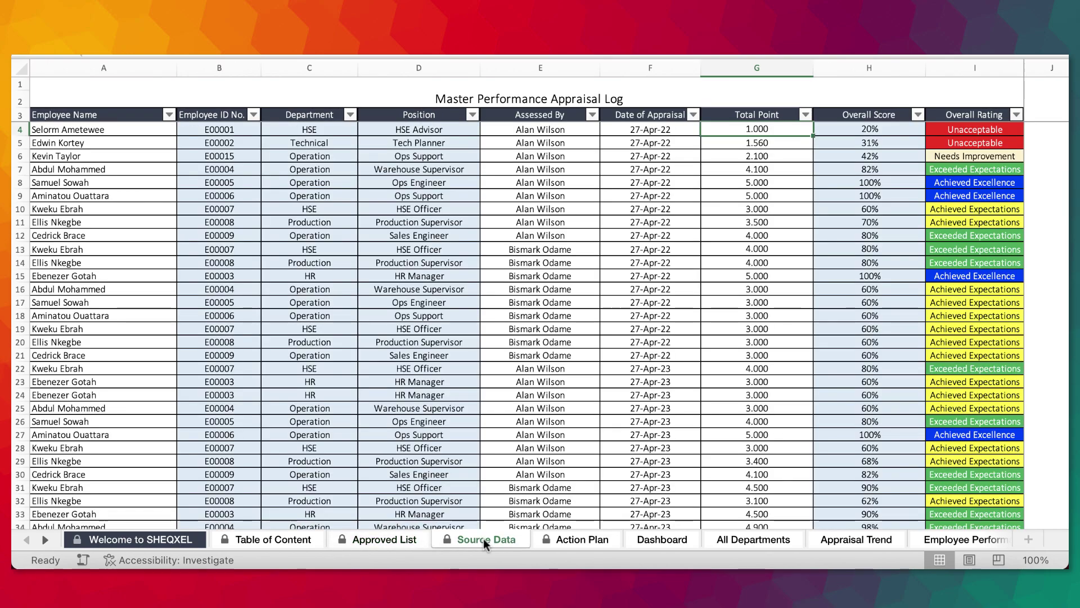
Step: Clear A4 and re-select the first employee's name from its dropdown, refilling ID E00001
{"action": "scroll", "coordinate": [484, 381], "scroll_direction": "down", "scroll_amount": 10}
{"action": "scroll", "coordinate": [487, 386], "scroll_direction": "up", "scroll_amount": 10}
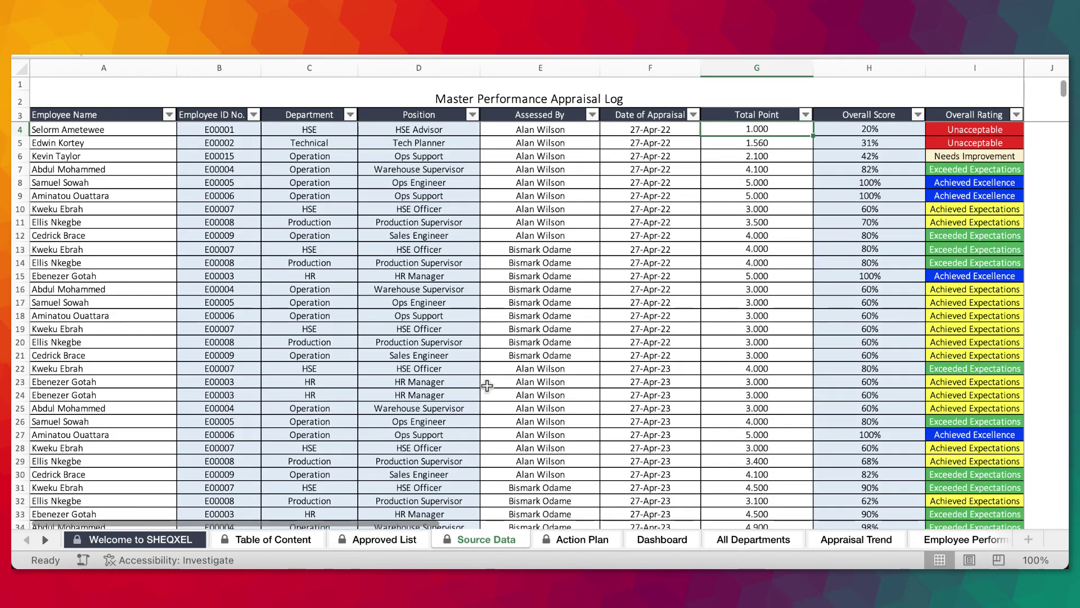
{"action": "left_click", "coordinate": [112, 130]}
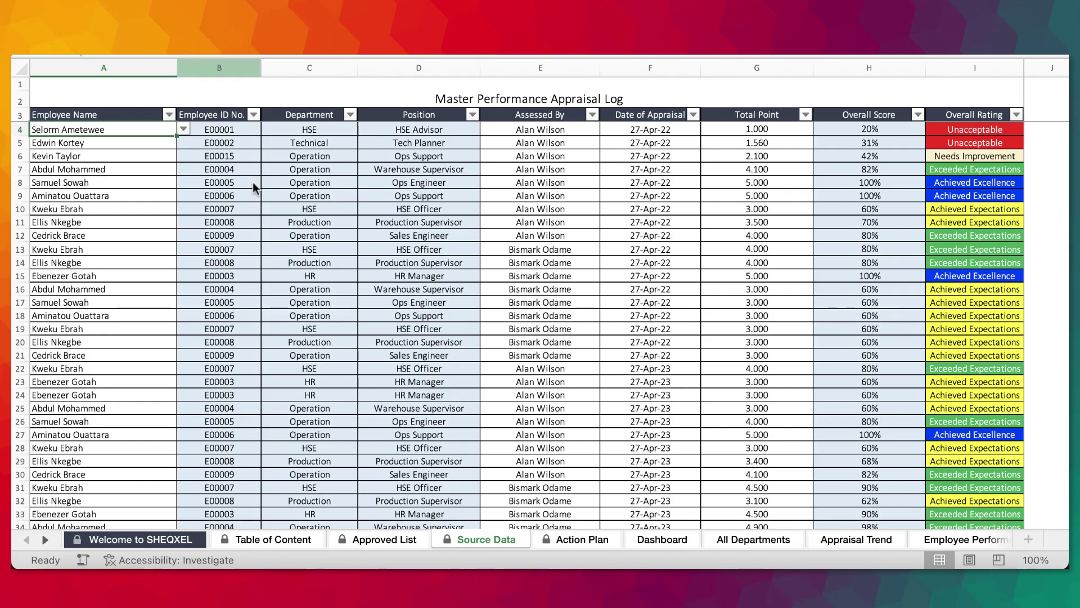
{"action": "left_click", "coordinate": [184, 128]}
{"action": "key", "text": "Down"}
{"action": "key", "text": "Down"}
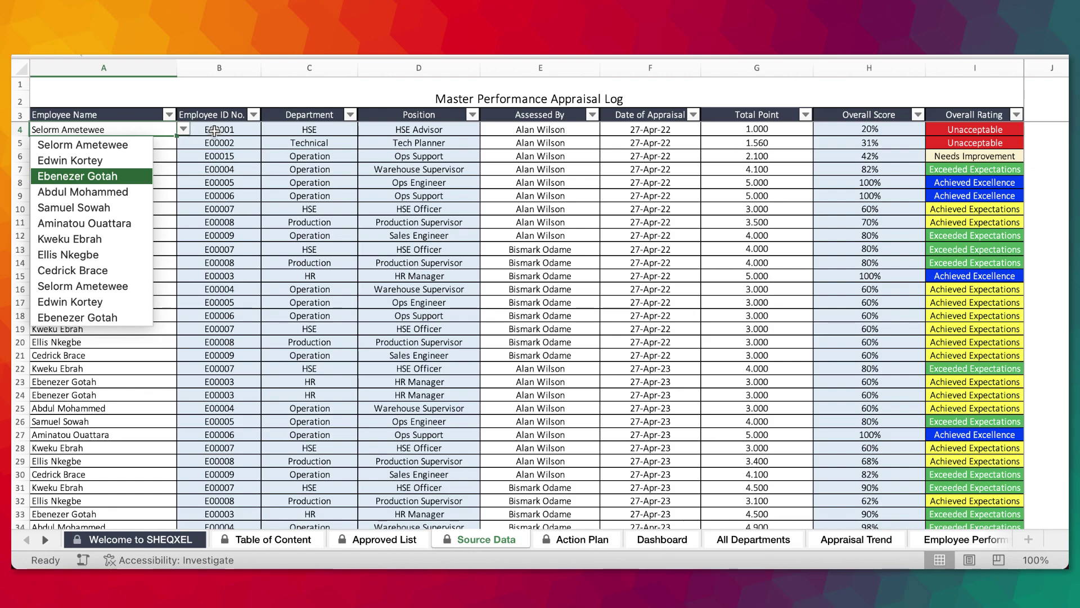
{"action": "key", "text": "Escape"}
{"action": "key", "text": "Delete"}
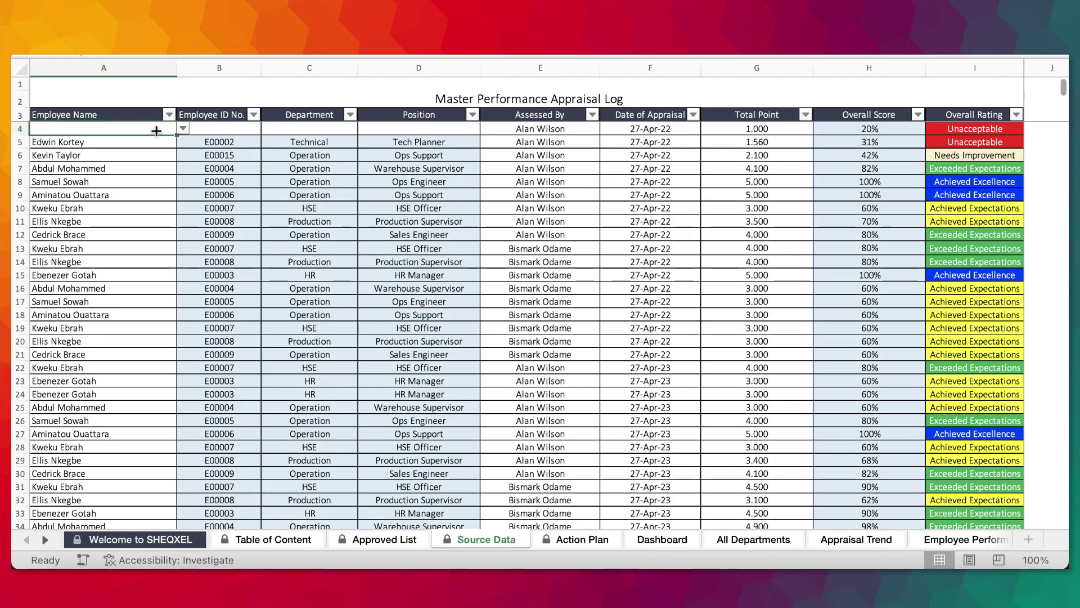
{"action": "left_click", "coordinate": [184, 129]}
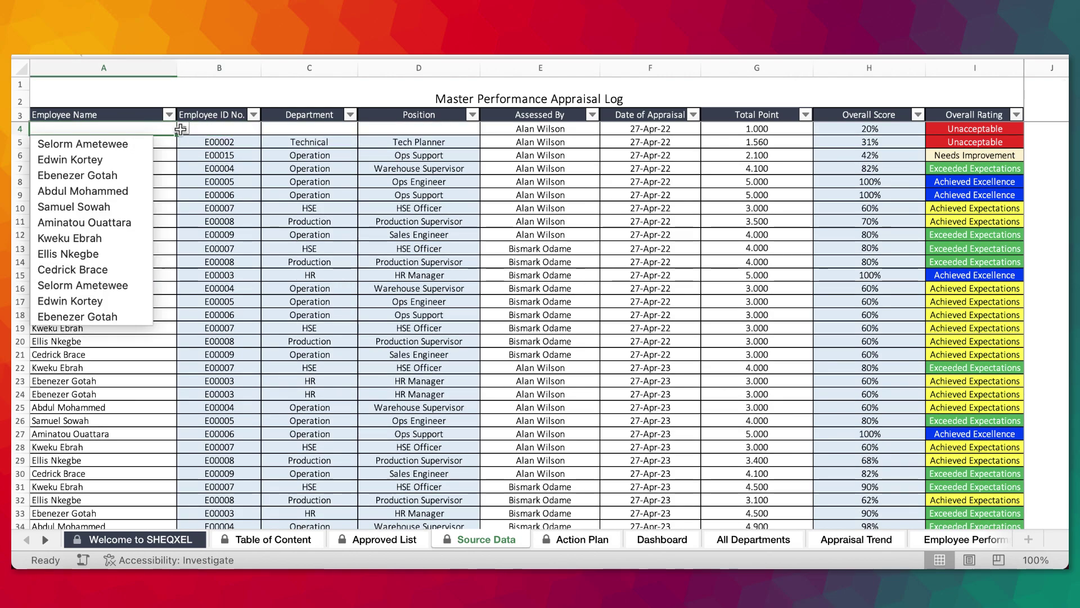
{"action": "left_click", "coordinate": [126, 144]}
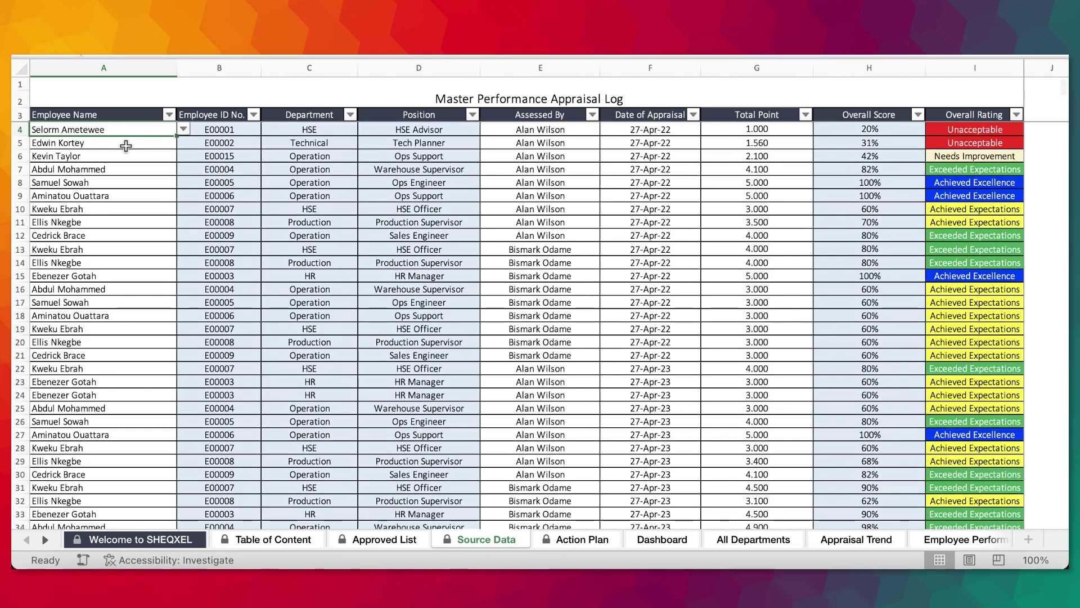
Step: Review row 4's Assessed By, 27-Apr-22 date, 1.000 total points and 20% overall score
{"action": "left_click", "coordinate": [552, 133]}
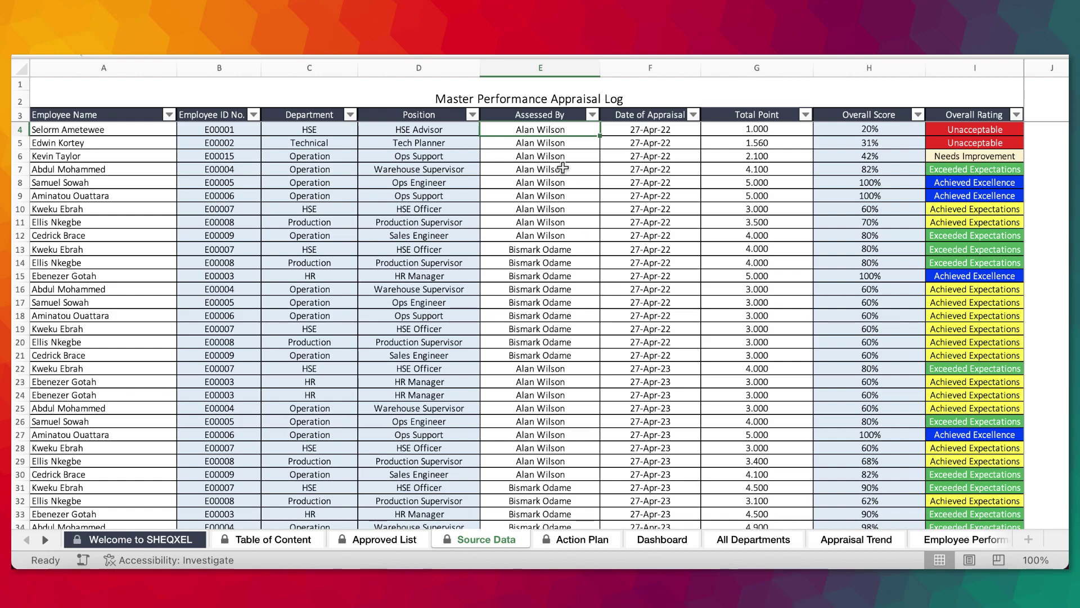
{"action": "left_click", "coordinate": [664, 129]}
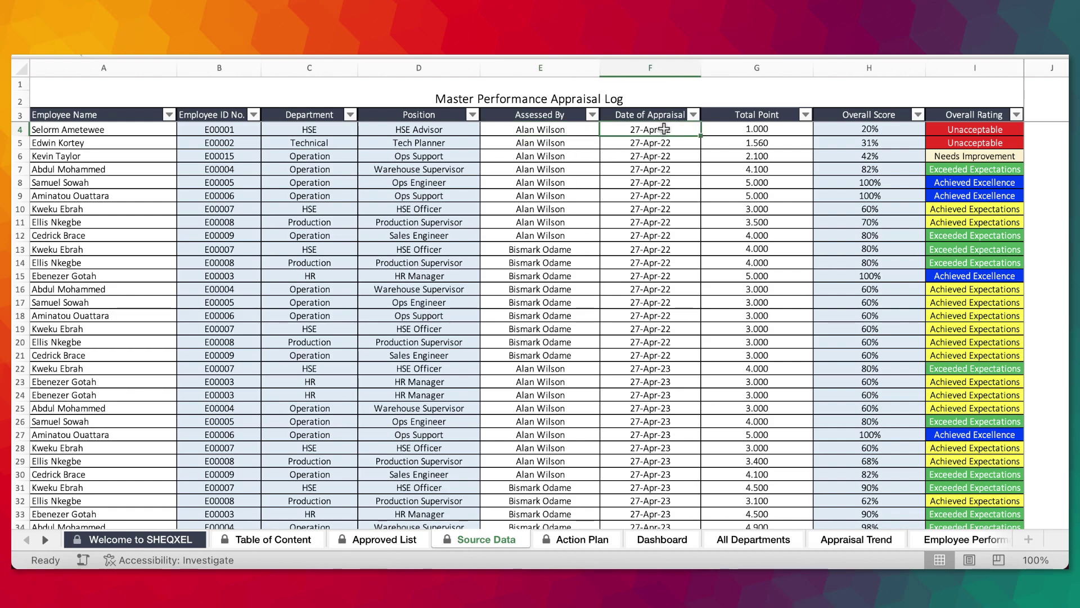
{"action": "left_click", "coordinate": [752, 128]}
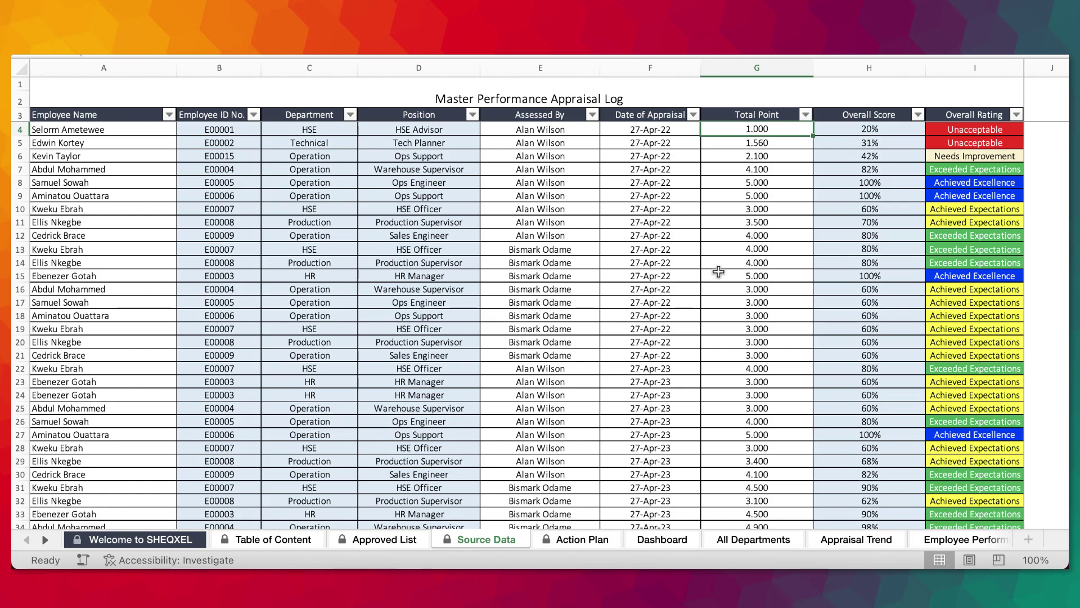
{"action": "left_click", "coordinate": [860, 127]}
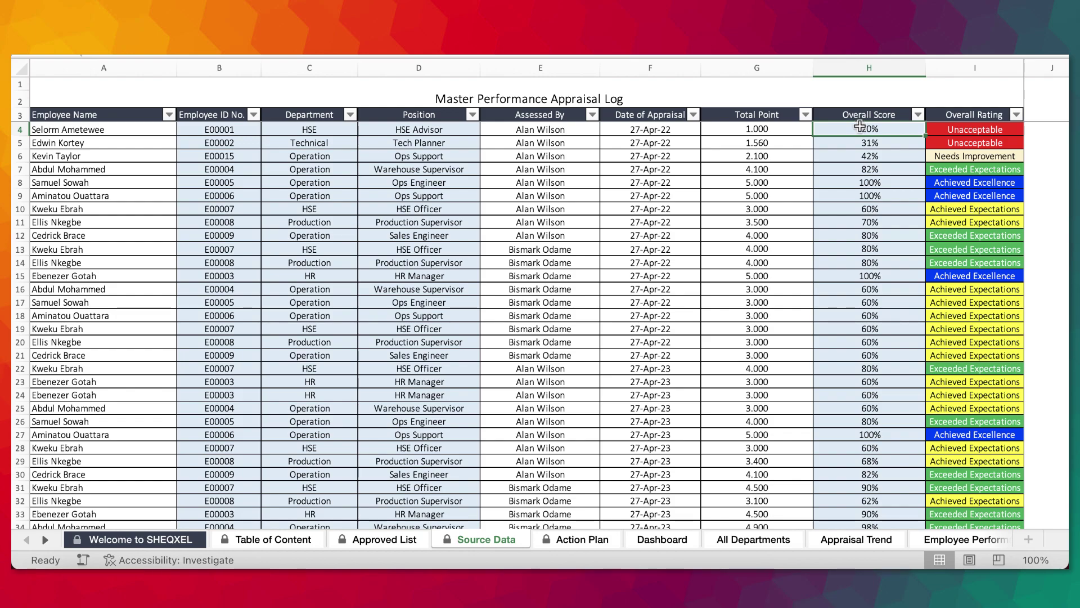
{"action": "left_click", "coordinate": [761, 131]}
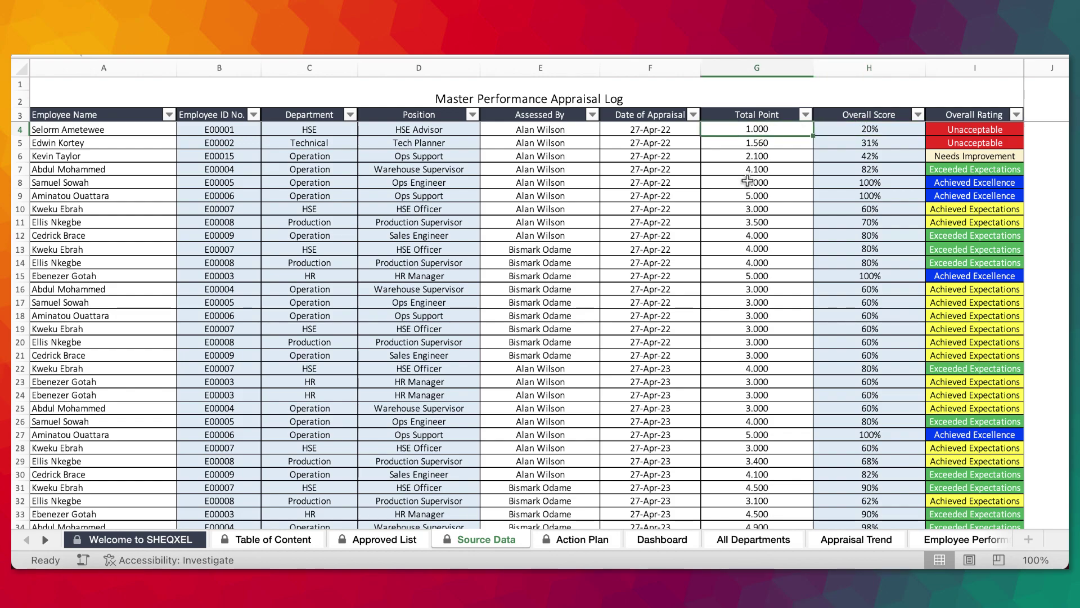
Step: Blank the first log entry's Total Point in G4 so its score and rating clear
{"action": "type", "text": "."}
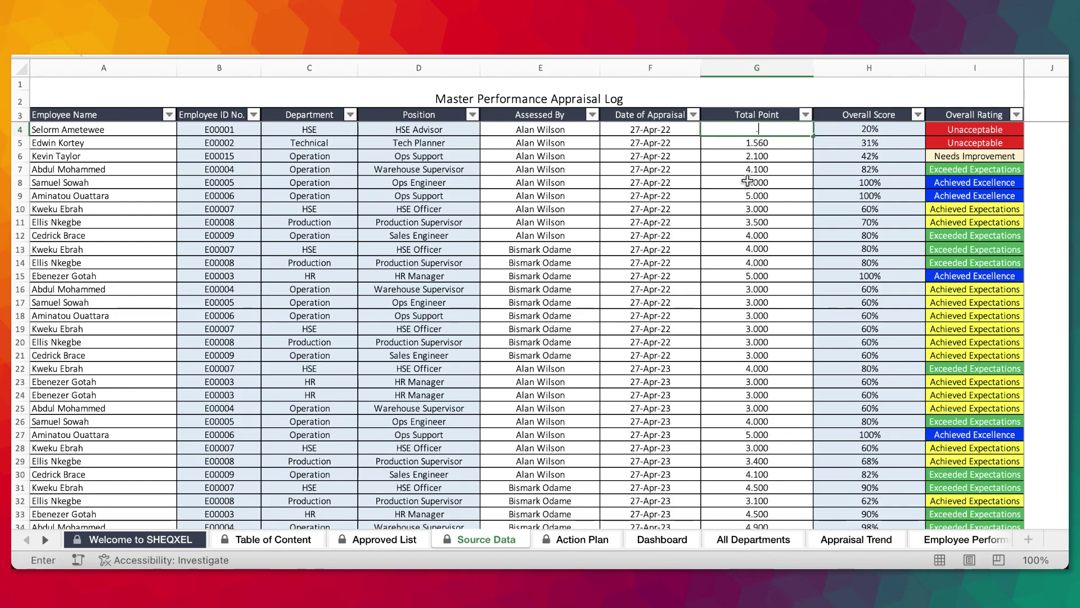
{"action": "key", "text": "Return"}
{"action": "key", "text": "ctrl+Down"}
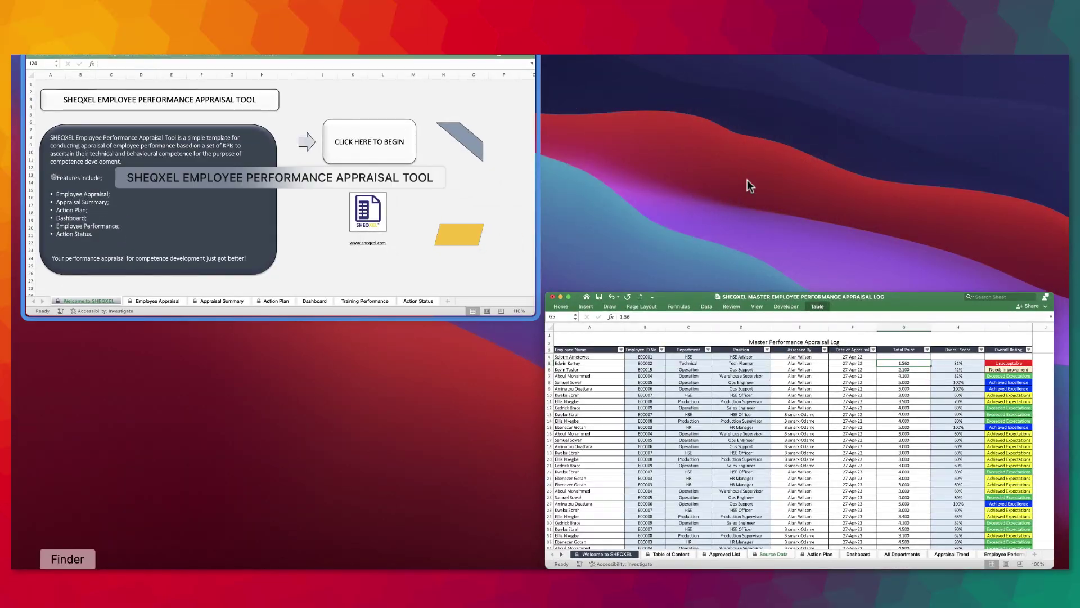
Step: Check the blanked result on the appraisal tool's Appraisal Summary and Employee Appraisal sheets, then return to the Master Log
{"action": "left_click", "coordinate": [397, 233]}
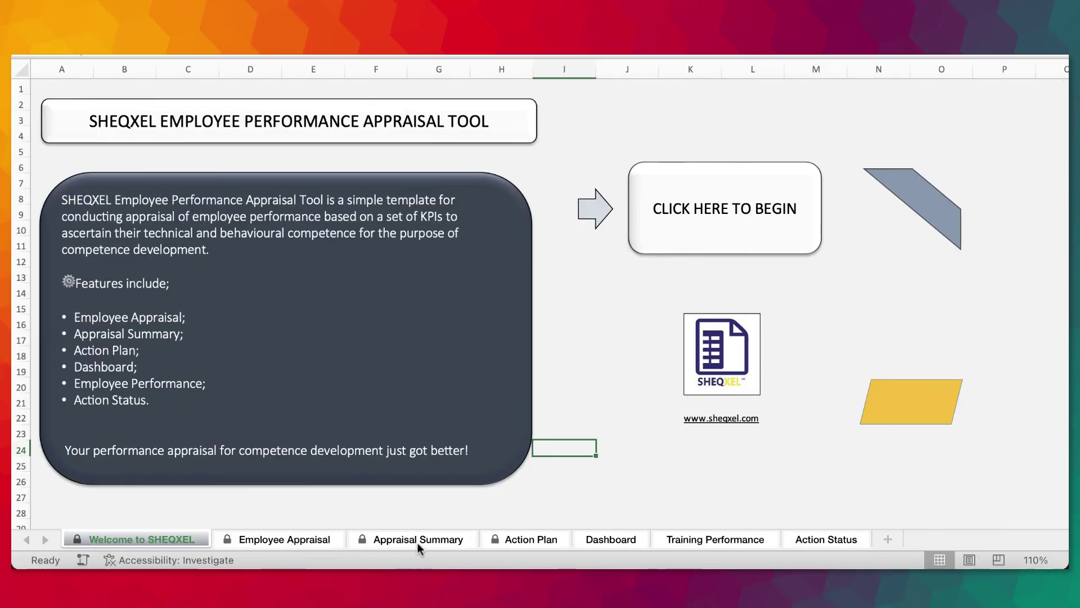
{"action": "left_click", "coordinate": [417, 540]}
{"action": "left_click", "coordinate": [333, 540]}
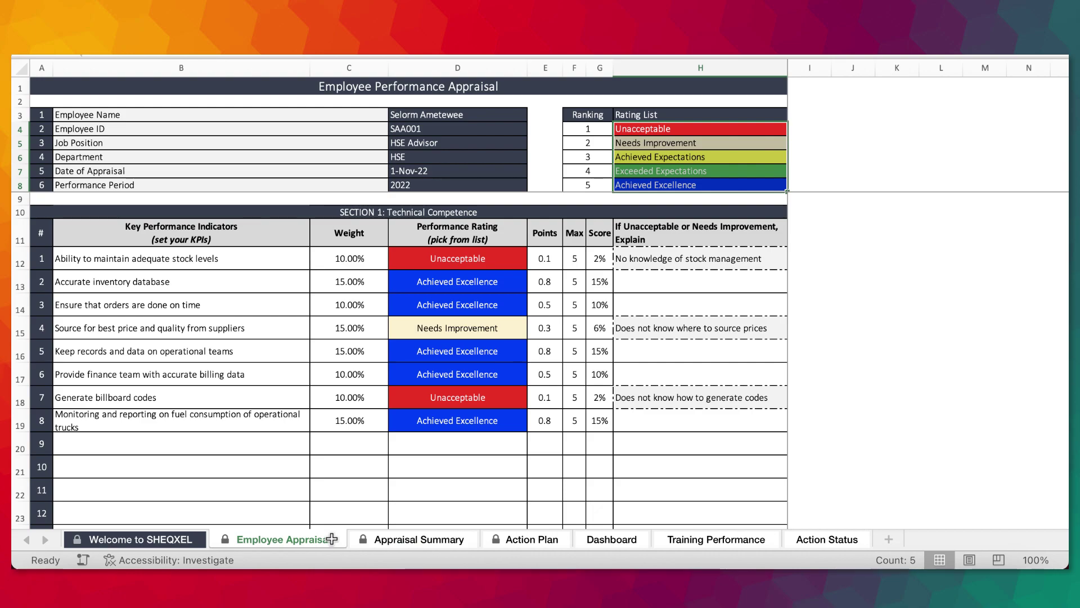
{"action": "scroll", "coordinate": [568, 420], "scroll_direction": "down", "scroll_amount": 15}
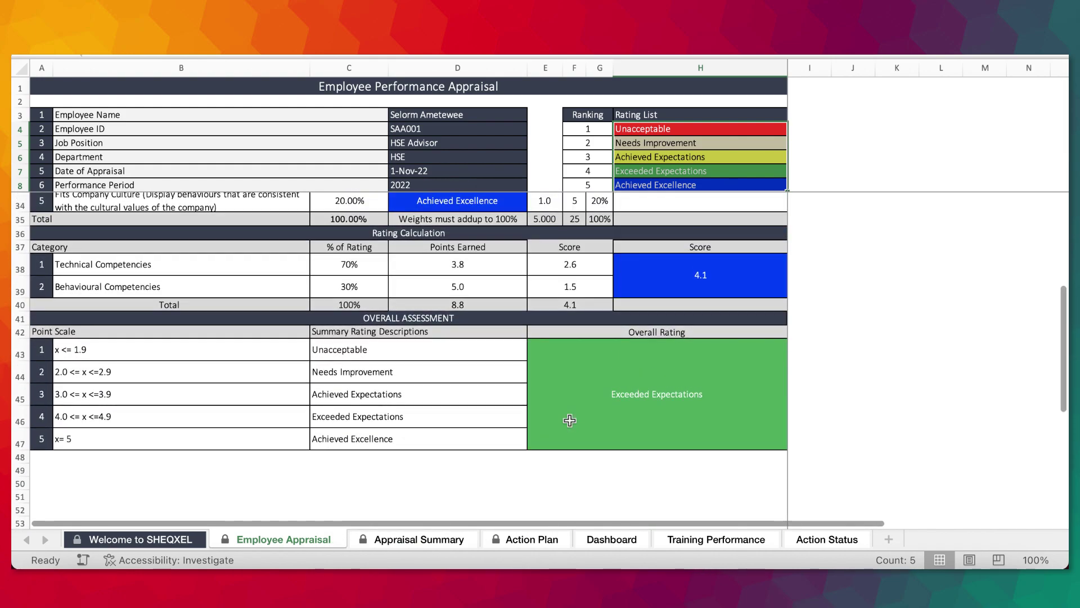
{"action": "scroll", "coordinate": [518, 539], "scroll_direction": "up", "scroll_amount": 12}
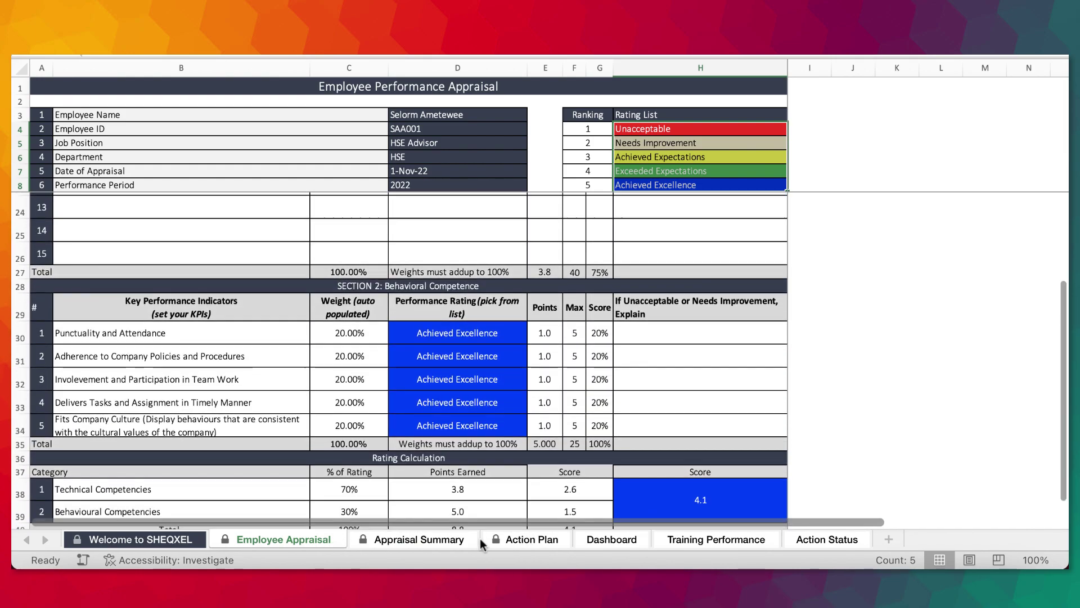
{"action": "left_click", "coordinate": [413, 542]}
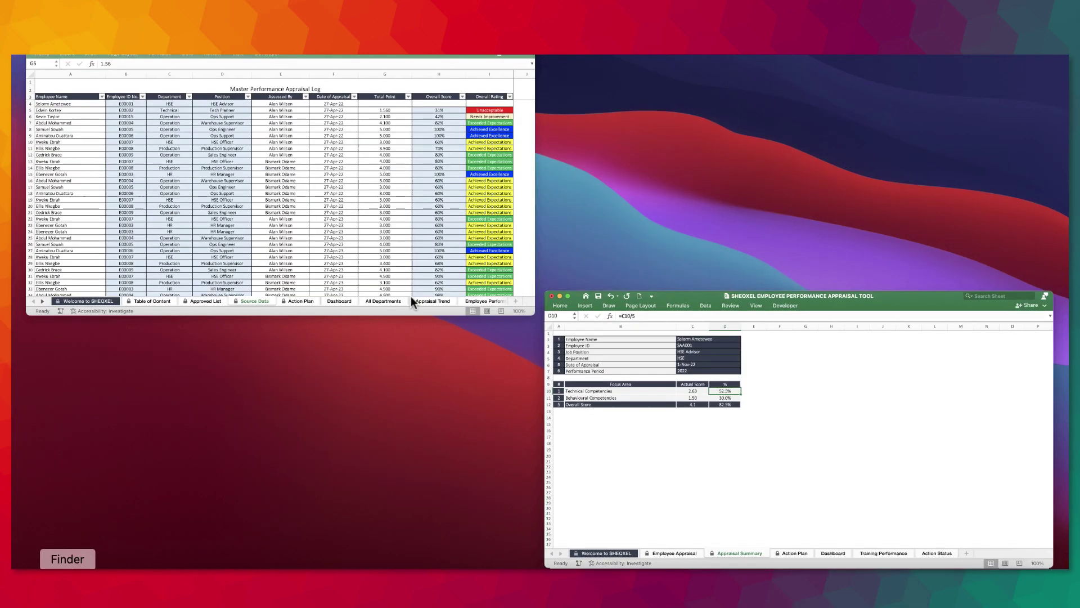
{"action": "left_click", "coordinate": [412, 297]}
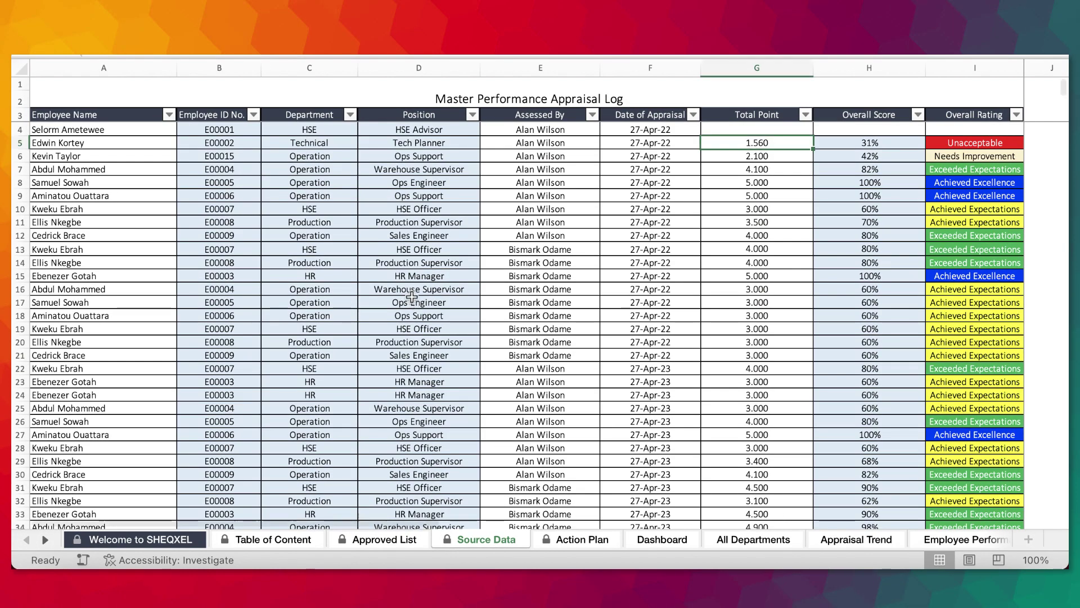
Step: Enter 4.1, then 1, as the first entry's Total Point, restoring 1.000 (20%, Unacceptable)
{"action": "left_click", "coordinate": [766, 128]}
{"action": "type", "text": "4.1"}
{"action": "key", "text": "Return"}
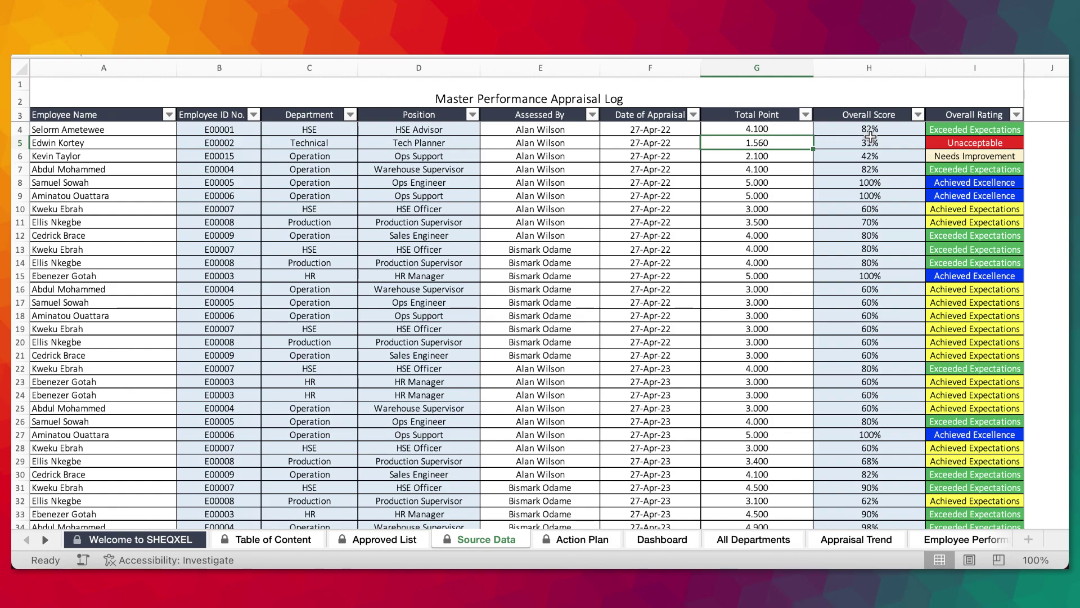
{"action": "left_click", "coordinate": [757, 129]}
{"action": "type", "text": "1"}
{"action": "key", "text": "ctrl+Return"}
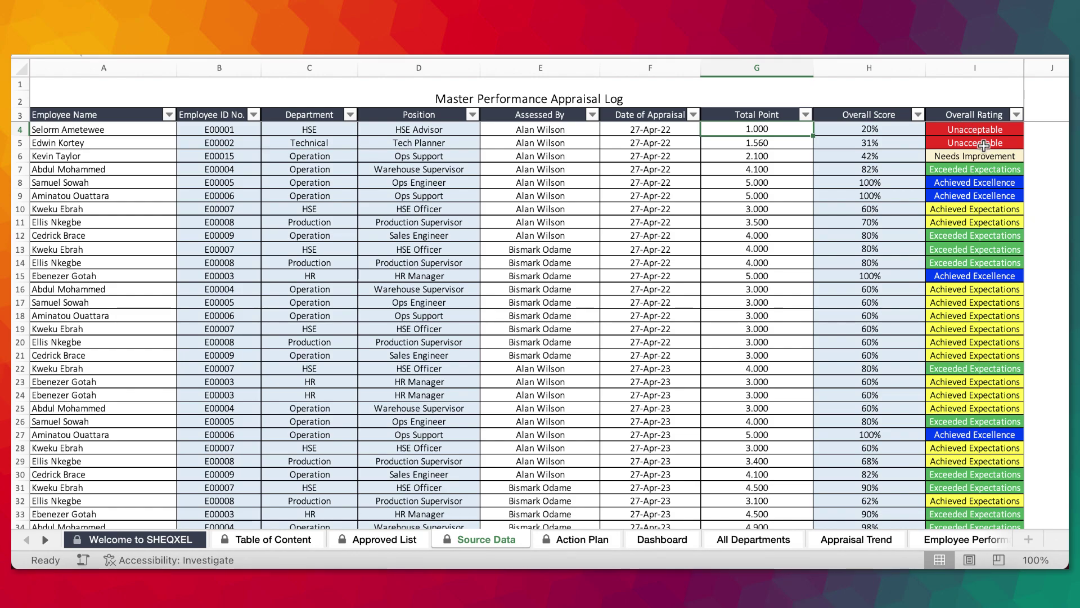
Step: Scroll through the log and open its Action Plan sheet
{"action": "scroll", "coordinate": [226, 365], "scroll_direction": "down", "scroll_amount": 9}
{"action": "scroll", "coordinate": [227, 366], "scroll_direction": "up", "scroll_amount": 5}
{"action": "scroll", "coordinate": [227, 366], "scroll_direction": "up", "scroll_amount": 5}
{"action": "scroll", "coordinate": [227, 365], "scroll_direction": "down", "scroll_amount": 2}
{"action": "scroll", "coordinate": [227, 366], "scroll_direction": "up", "scroll_amount": 2}
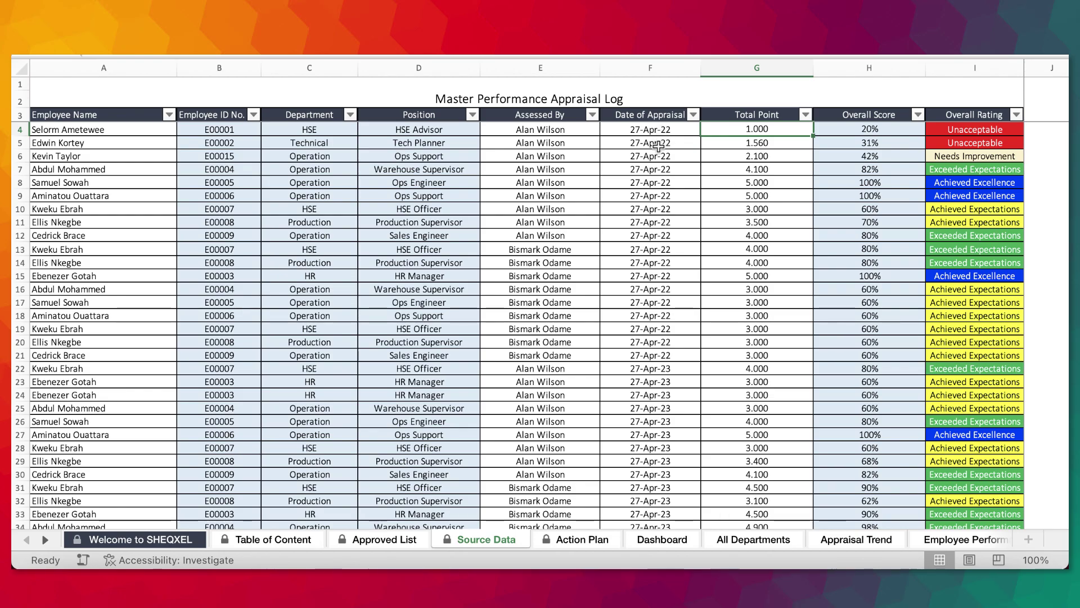
{"action": "scroll", "coordinate": [623, 395], "scroll_direction": "down", "scroll_amount": 10}
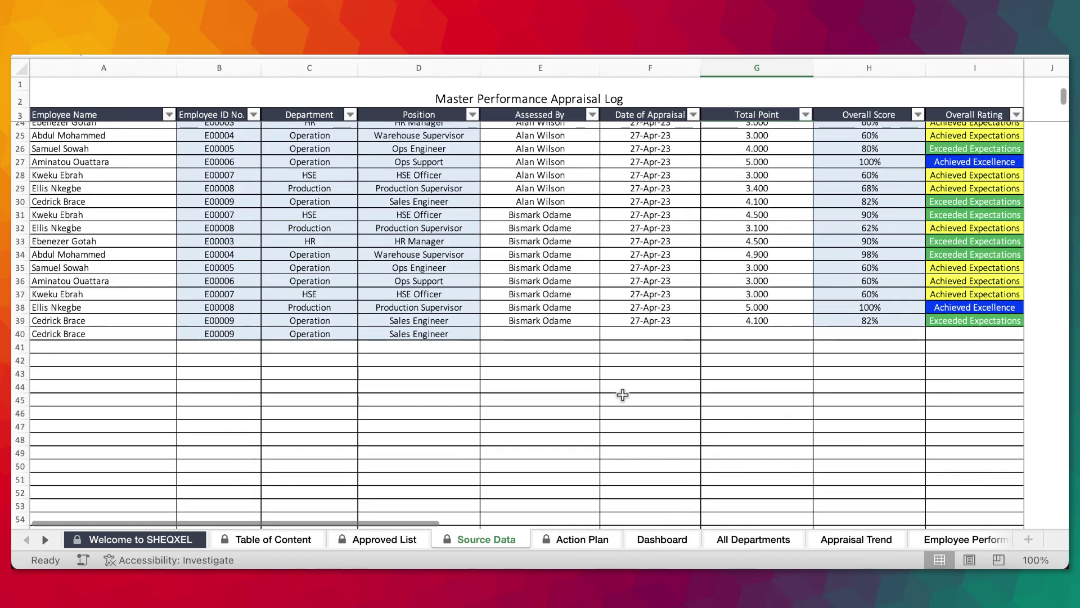
{"action": "scroll", "coordinate": [623, 394], "scroll_direction": "up", "scroll_amount": 10}
{"action": "scroll", "coordinate": [622, 394], "scroll_direction": "down", "scroll_amount": 20}
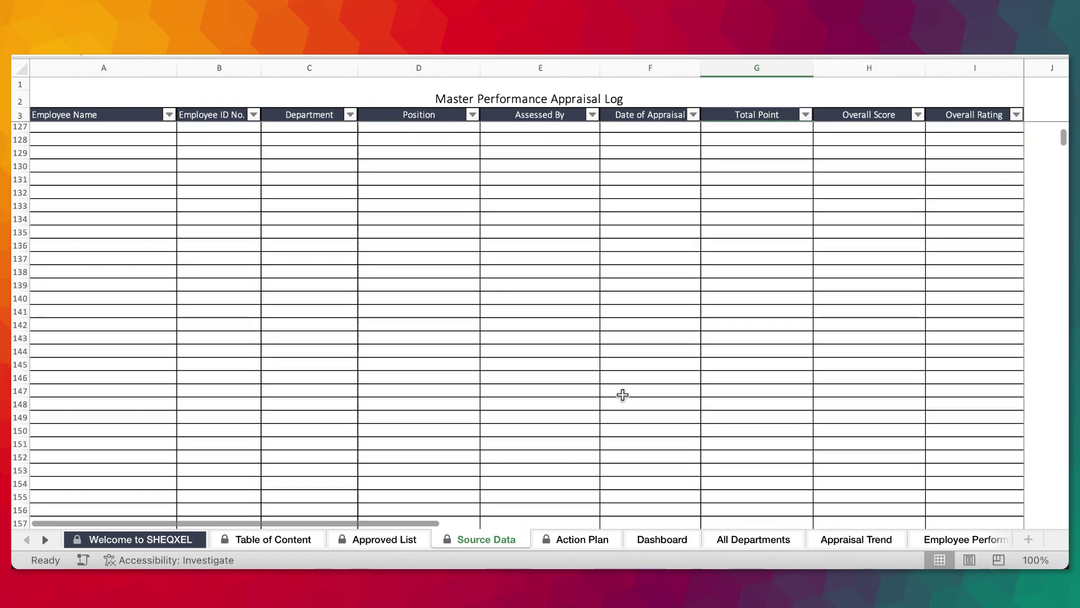
{"action": "scroll", "coordinate": [622, 394], "scroll_direction": "up", "scroll_amount": 20}
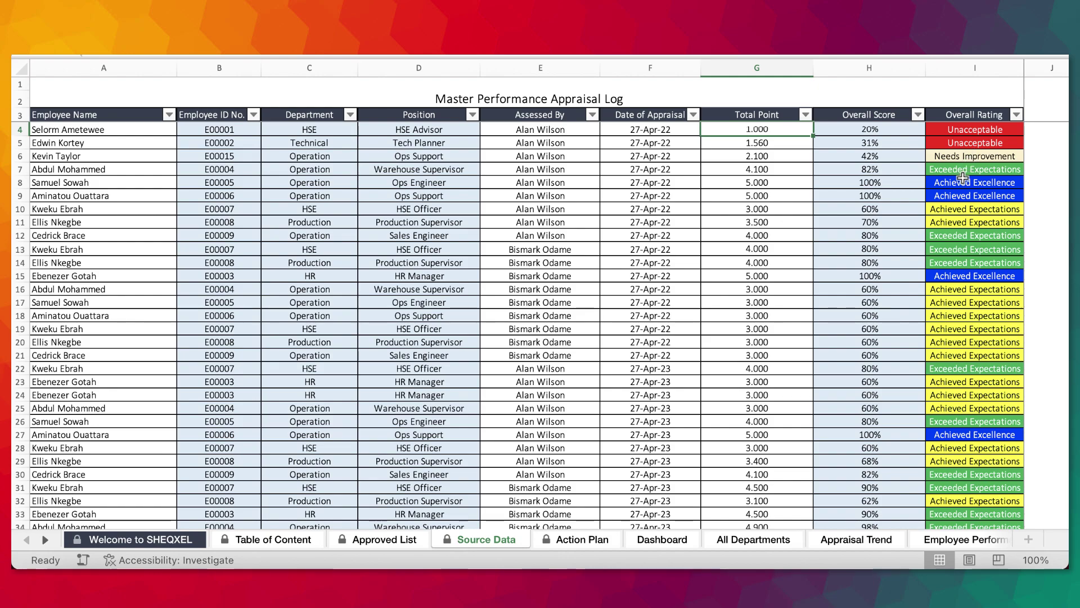
{"action": "left_click", "coordinate": [581, 541]}
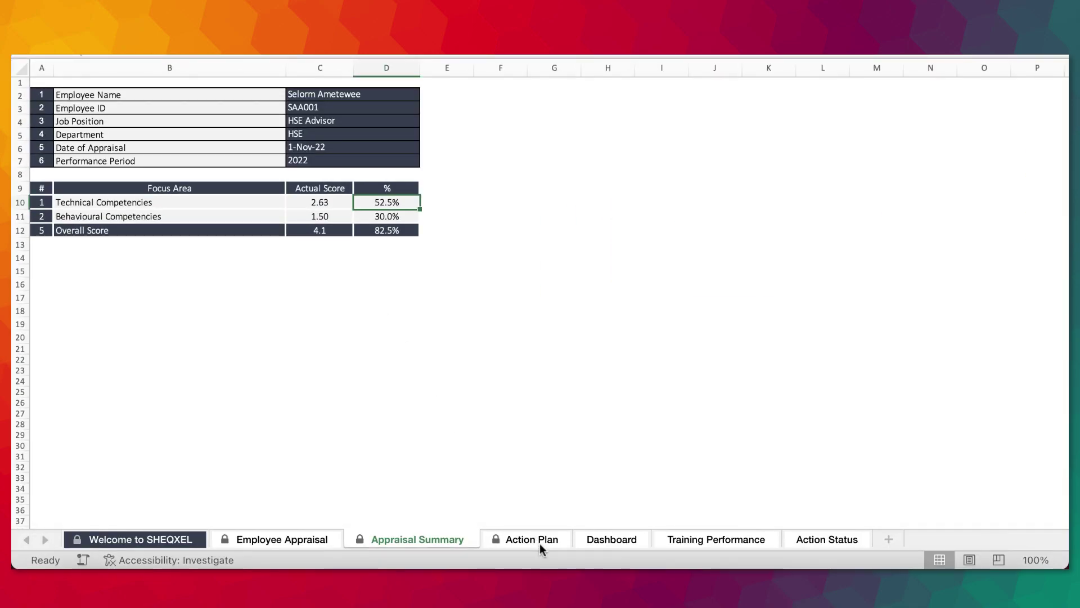
Step: Inspect the Action Plan's Improvement Action and Development Action entries
{"action": "left_click", "coordinate": [539, 543]}
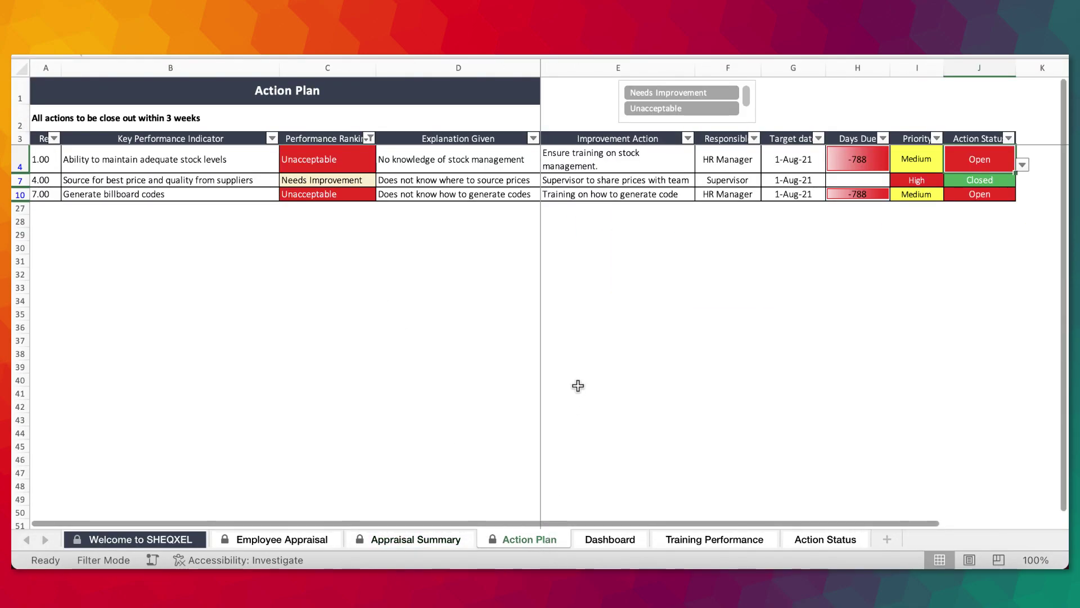
{"action": "left_click_drag", "start_coordinate": [645, 162], "coordinate": [648, 203]}
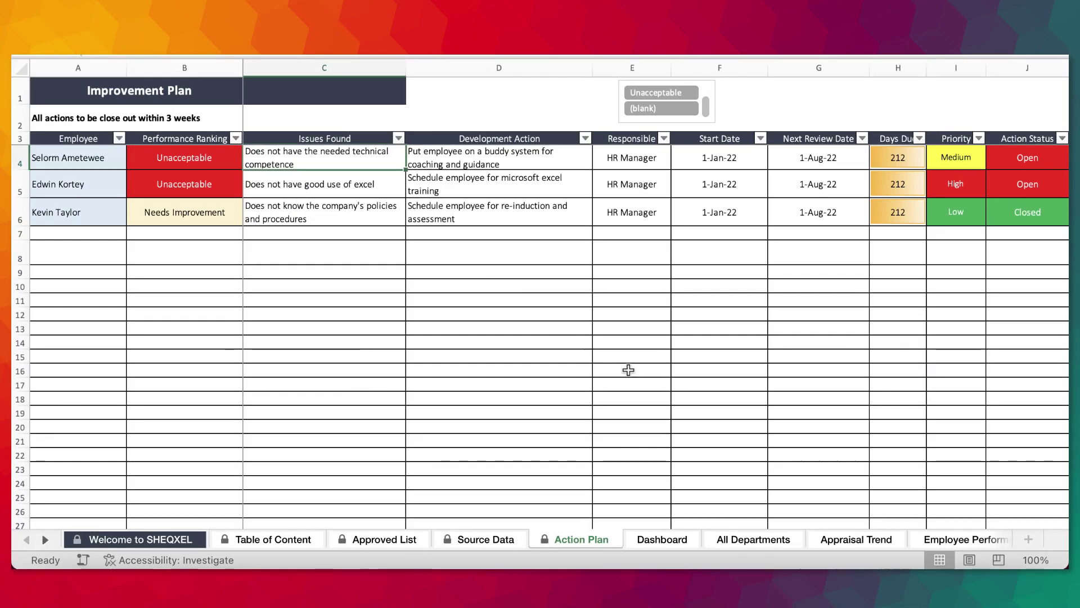
{"action": "scroll", "coordinate": [492, 305], "scroll_direction": "down", "scroll_amount": 1}
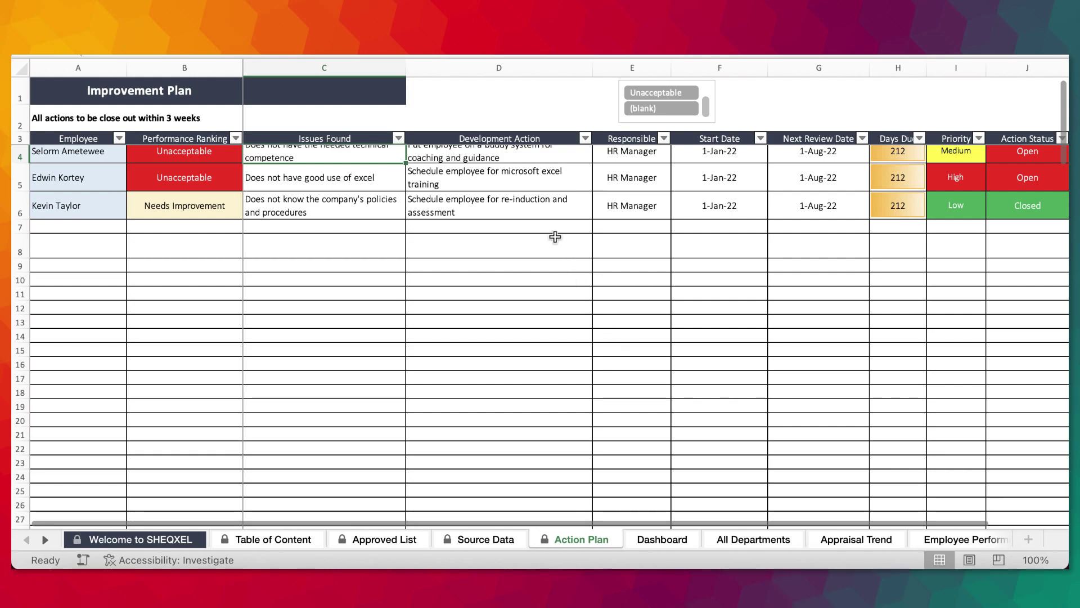
{"action": "left_click", "coordinate": [549, 157]}
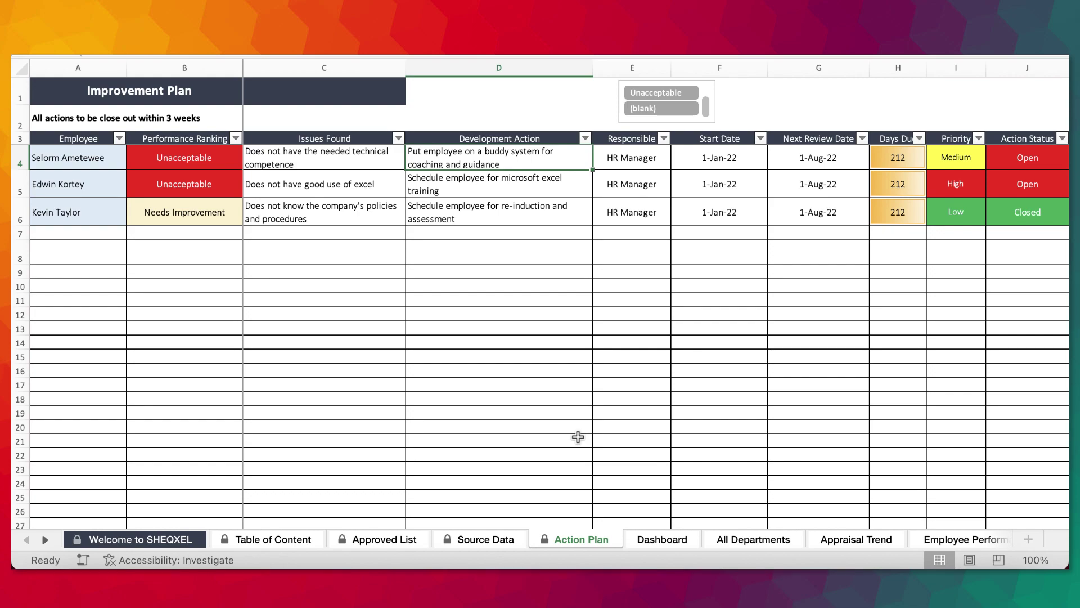
Step: Review row 4's Responsible, Start Date, Next Review Date, Days Due, Priority and Action Status, then open Source Data
{"action": "left_click", "coordinate": [647, 149]}
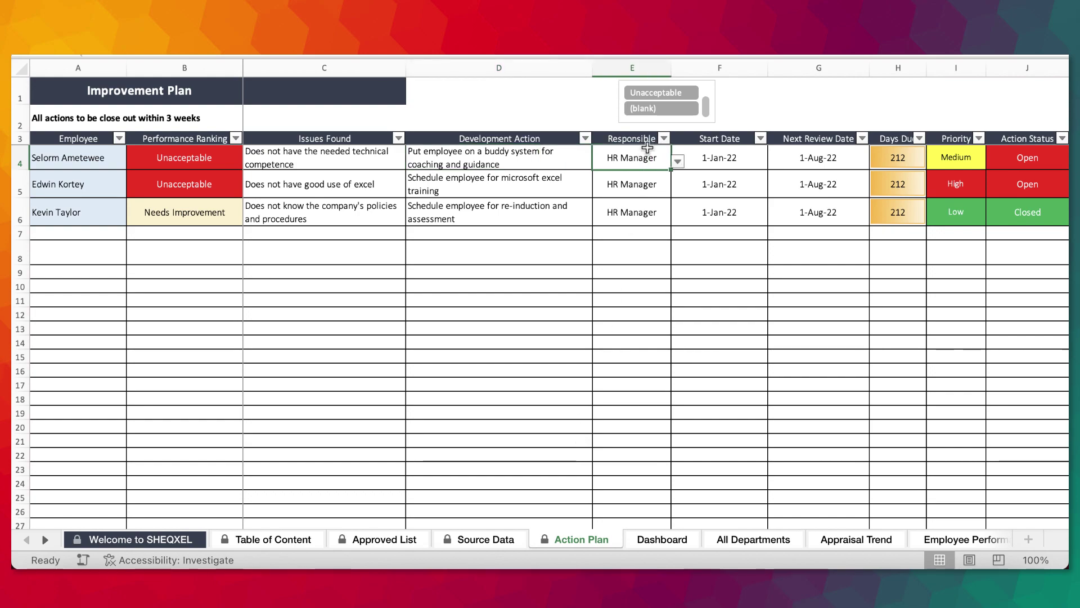
{"action": "left_click", "coordinate": [718, 162]}
{"action": "left_click", "coordinate": [804, 162]}
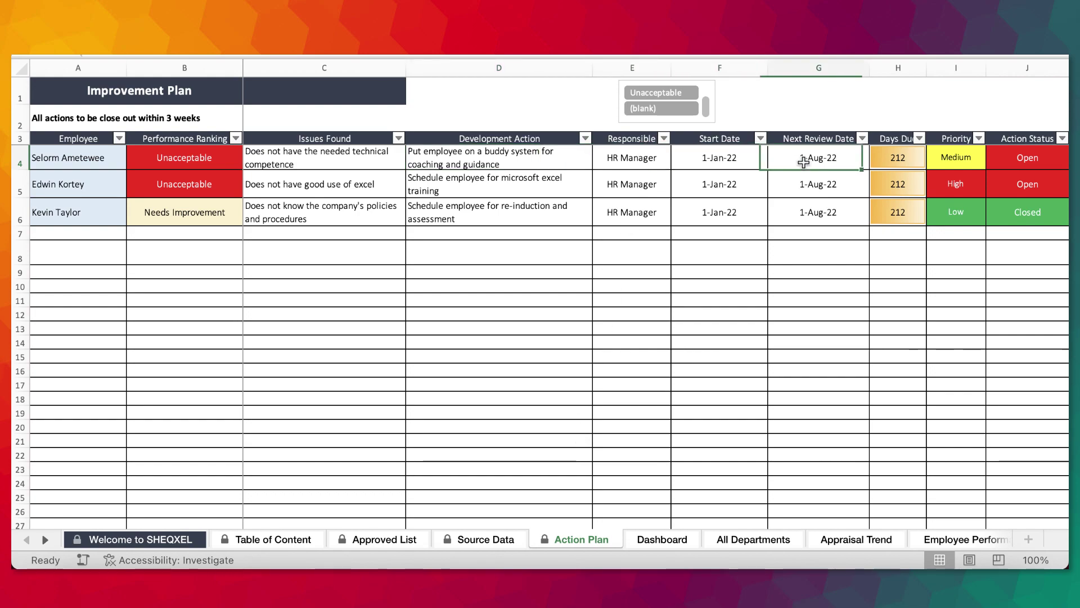
{"action": "left_click", "coordinate": [891, 160]}
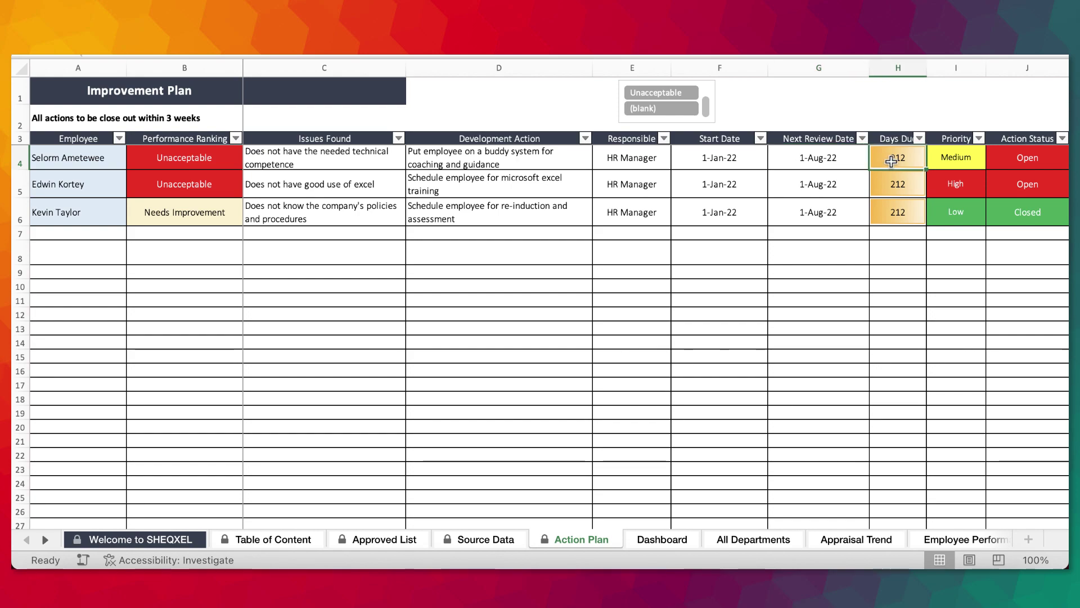
{"action": "scroll", "coordinate": [811, 255], "scroll_direction": "right", "scroll_amount": 2}
{"action": "left_click", "coordinate": [862, 163]}
{"action": "left_click", "coordinate": [965, 157]}
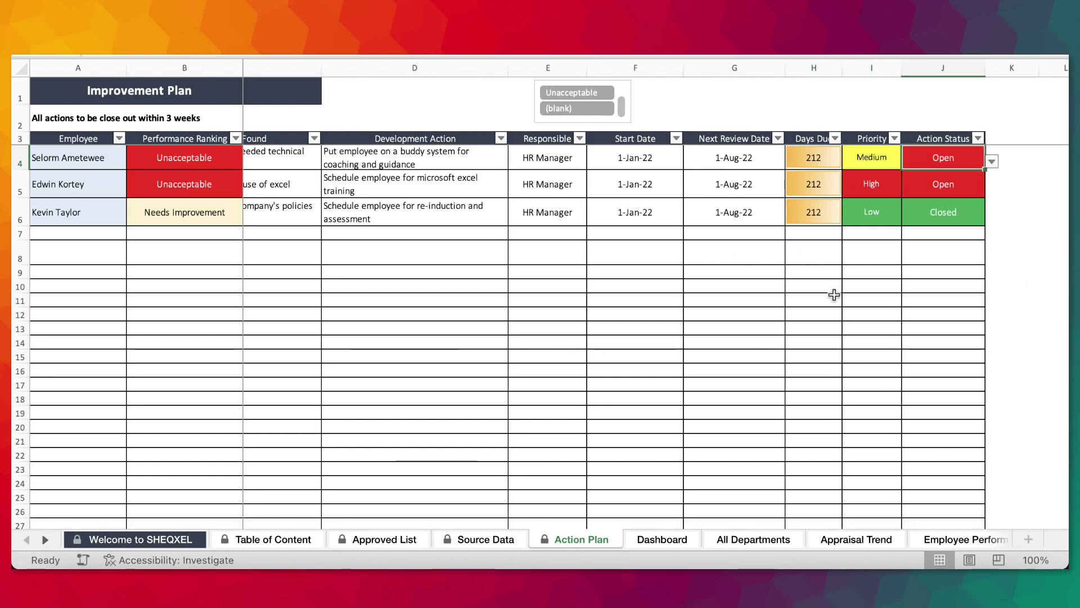
{"action": "scroll", "coordinate": [833, 293], "scroll_direction": "left", "scroll_amount": 2}
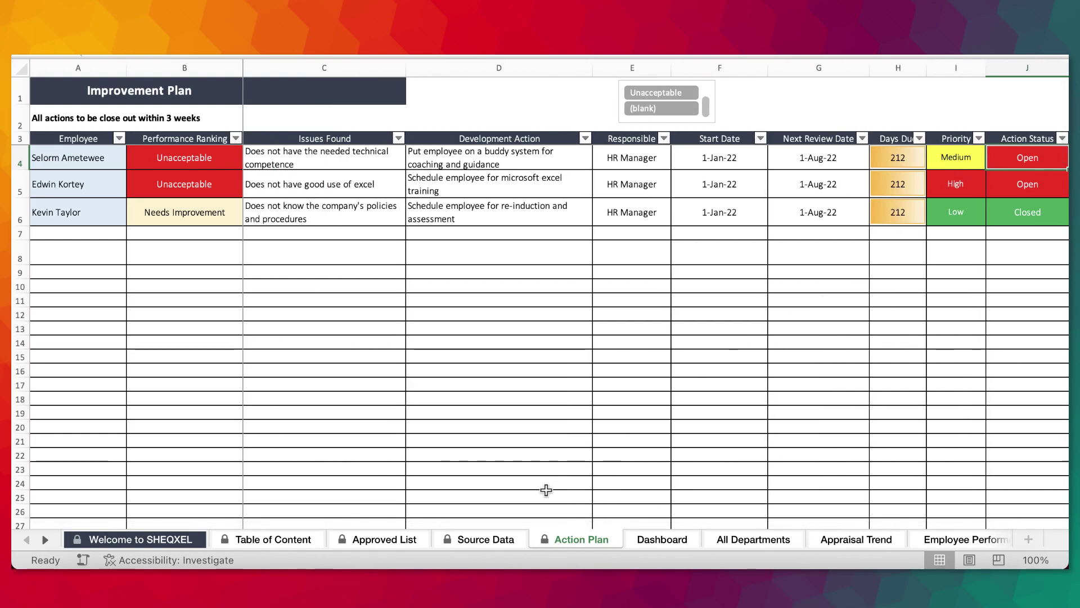
{"action": "left_click", "coordinate": [484, 539]}
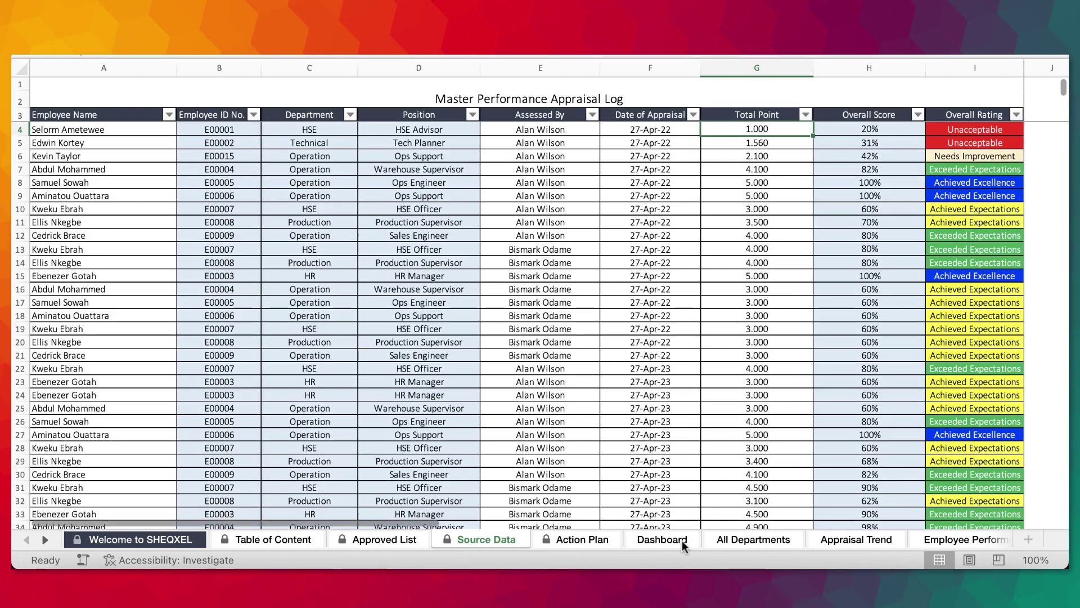
Step: Run Refresh All from the Dashboard so Departmental Scores show Technical at 31%, then view Source Data
{"action": "left_click", "coordinate": [678, 544]}
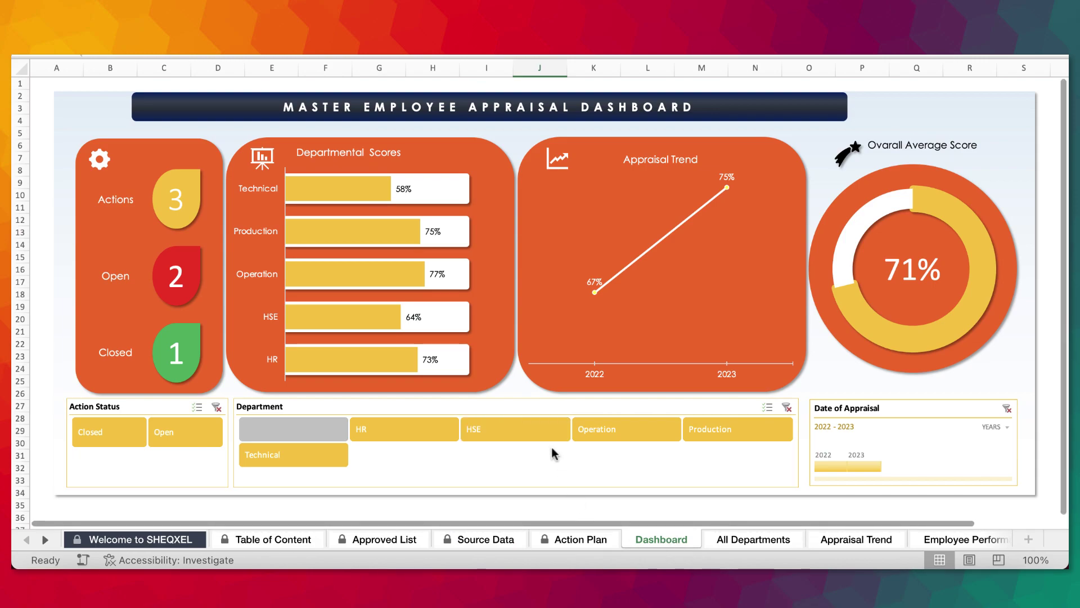
{"action": "mouse_move", "coordinate": [163, 56]}
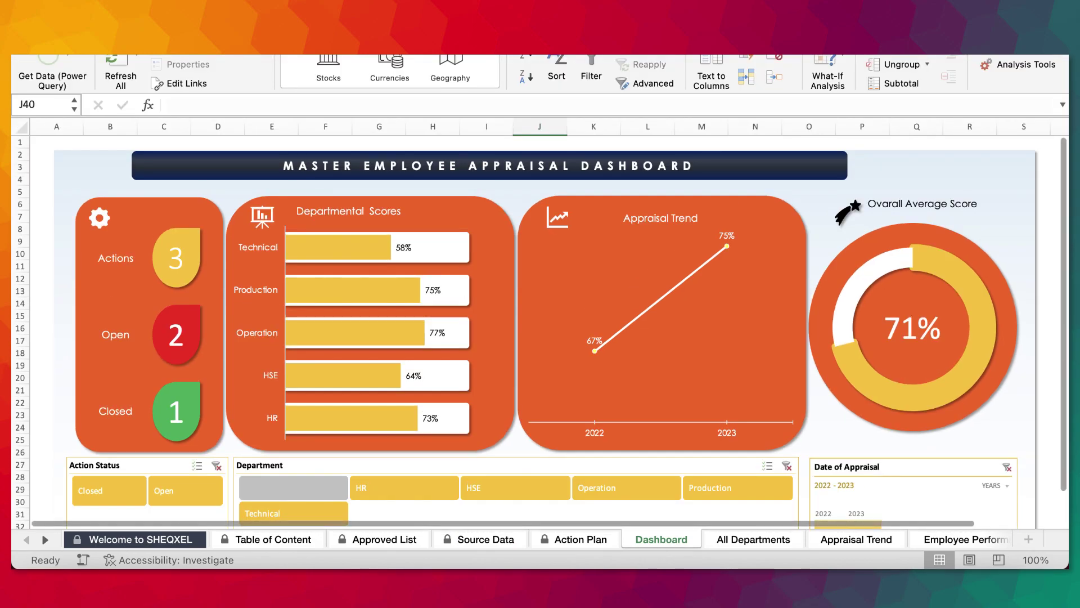
{"action": "left_click", "coordinate": [121, 65]}
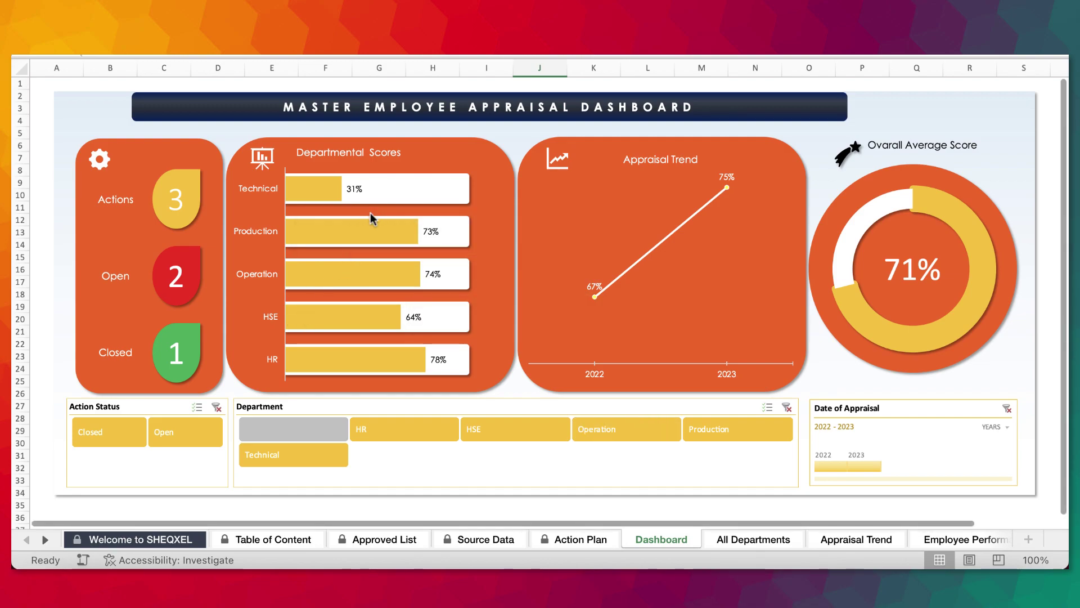
{"action": "left_click", "coordinate": [486, 540]}
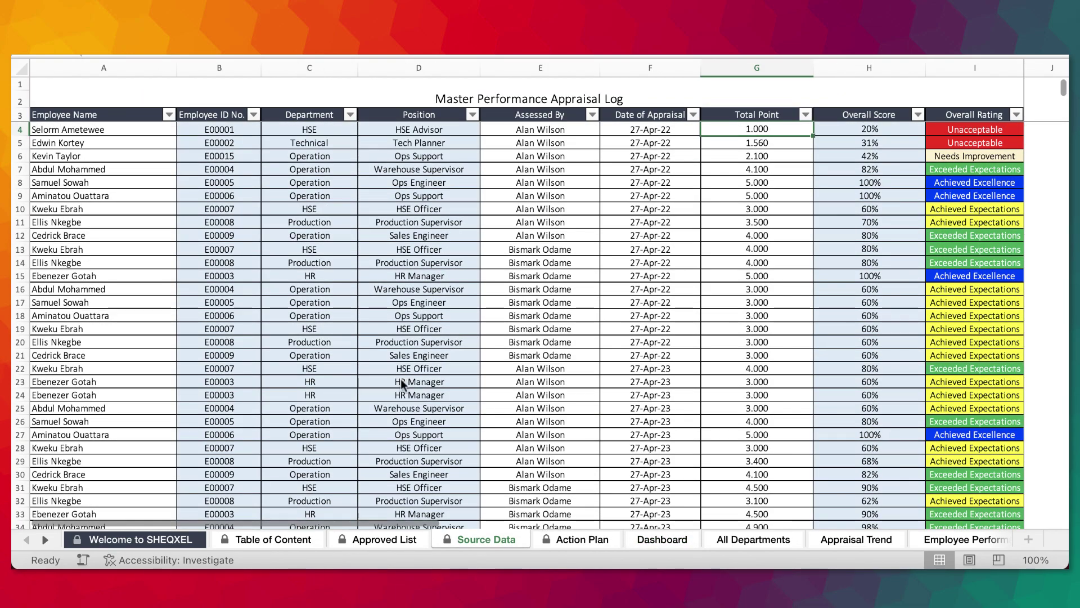
{"action": "left_click", "coordinate": [656, 540]}
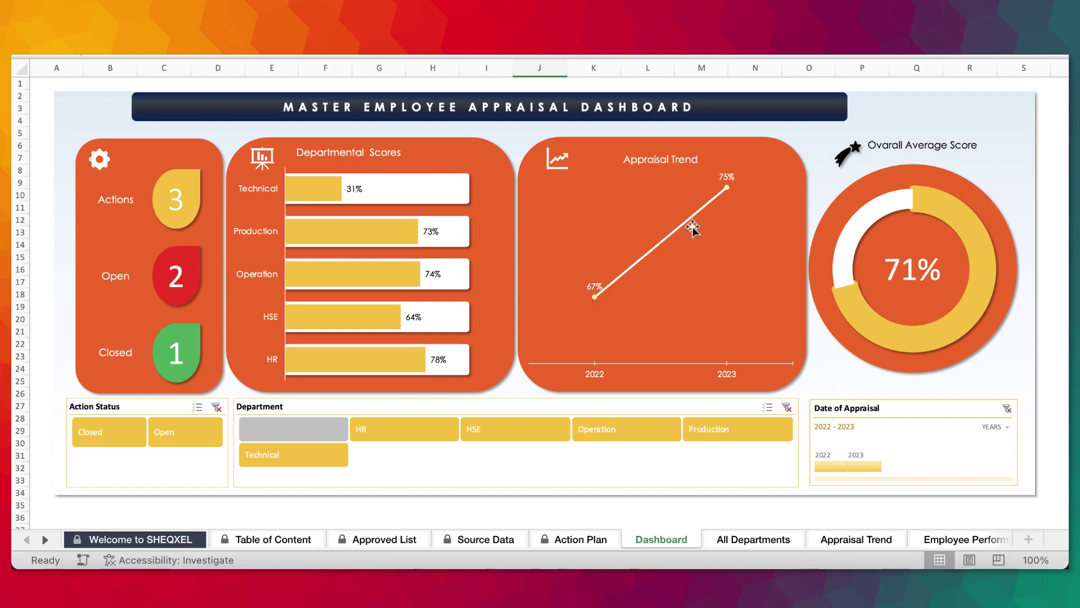
{"action": "left_click", "coordinate": [512, 537]}
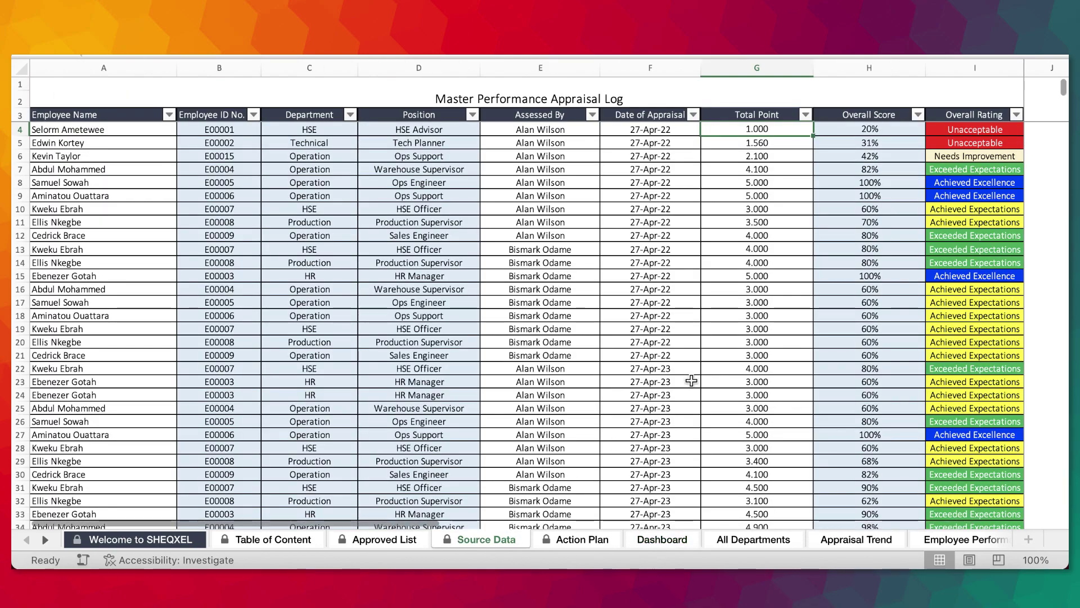
{"action": "scroll", "coordinate": [716, 359], "scroll_direction": "down", "scroll_amount": 20}
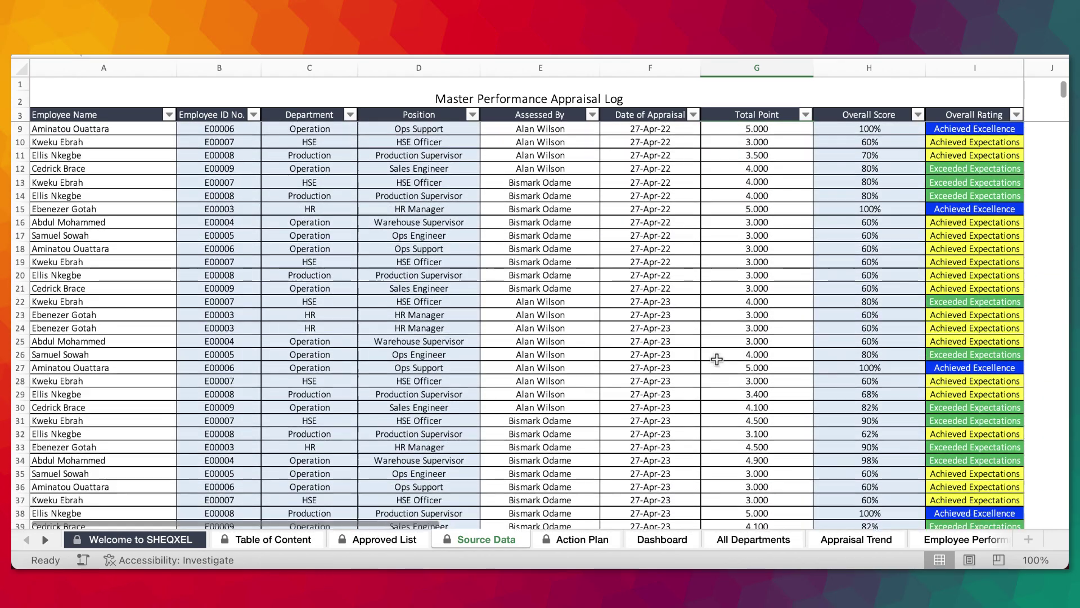
{"action": "scroll", "coordinate": [716, 359], "scroll_direction": "up", "scroll_amount": 15}
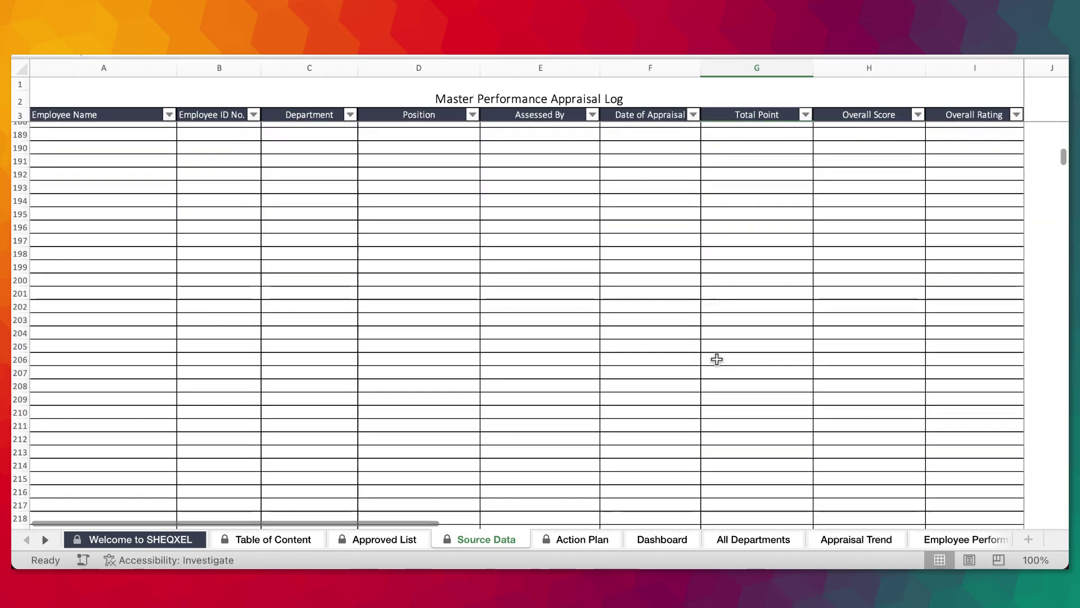
{"action": "scroll", "coordinate": [716, 359], "scroll_direction": "up", "scroll_amount": 15}
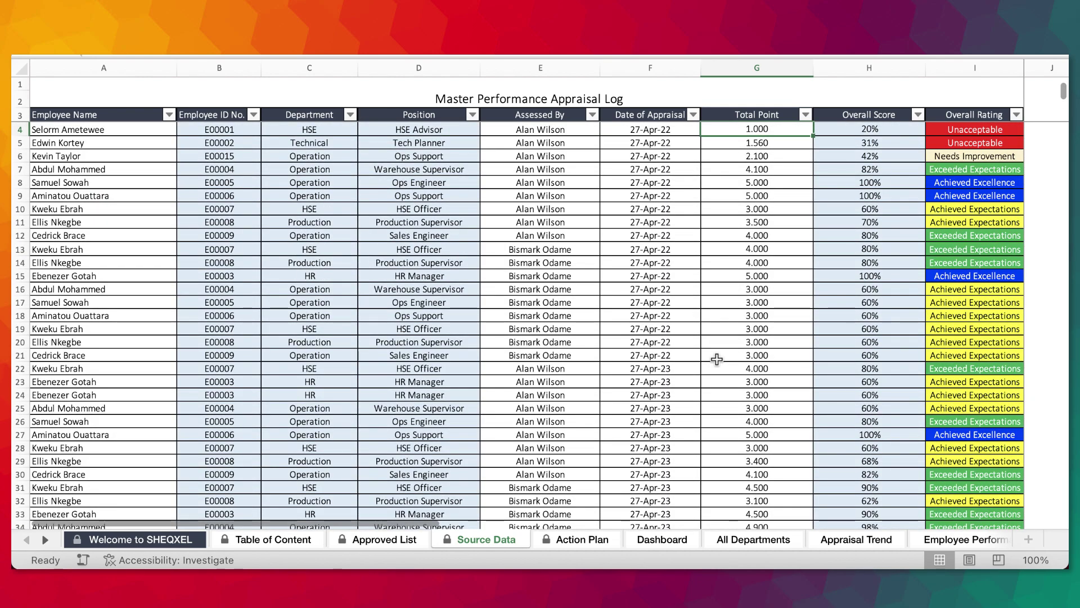
{"action": "left_click", "coordinate": [665, 539]}
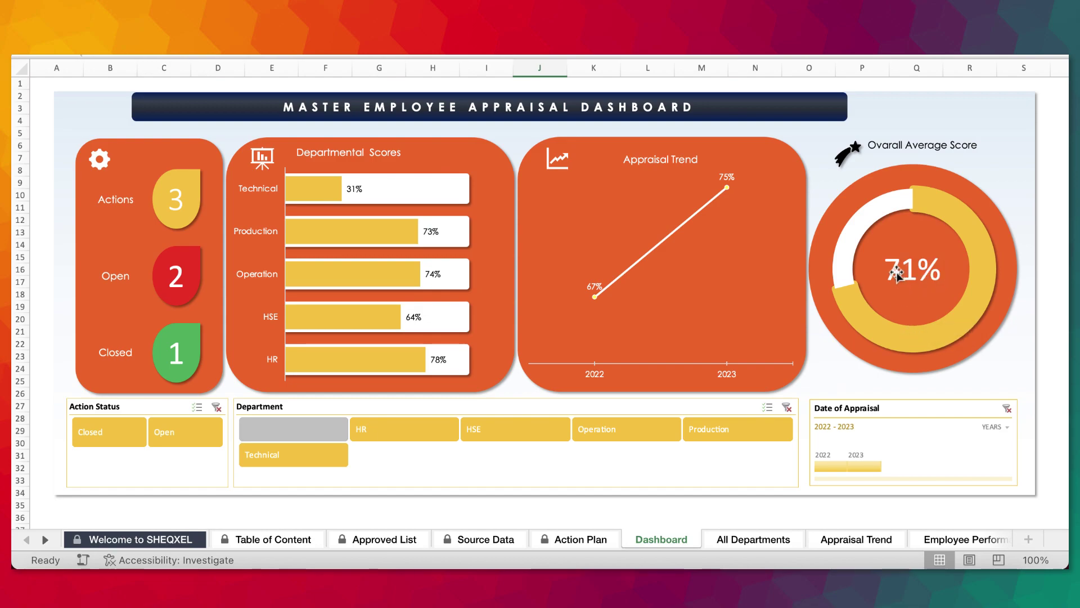
Step: Try the 2022 and 2023 timeline filters, ending with 2022–2023 selected
{"action": "left_click", "coordinate": [831, 466]}
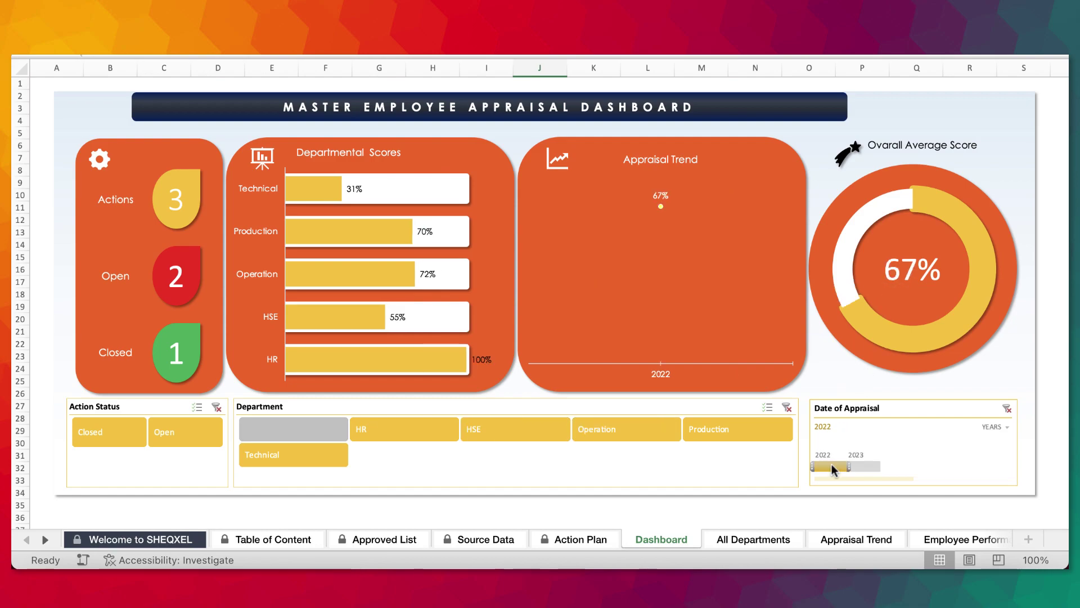
{"action": "left_click", "coordinate": [860, 466]}
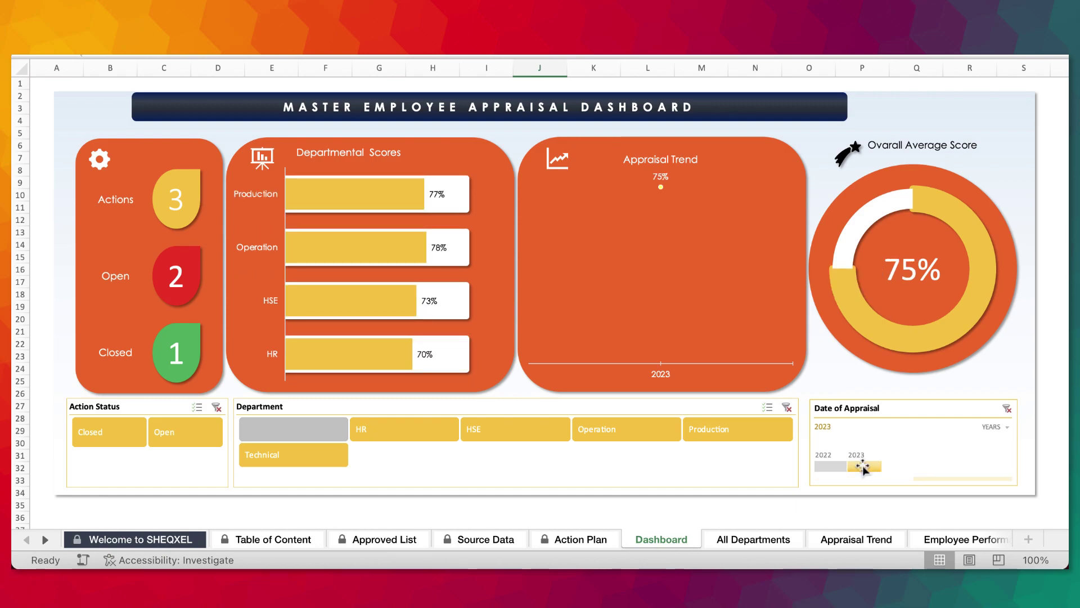
{"action": "left_click", "coordinate": [852, 465]}
{"action": "left_click_drag", "start_coordinate": [831, 463], "coordinate": [863, 462]}
Step: Try the HR and HSE department filters, ending with Production and Technical selected
{"action": "left_click", "coordinate": [407, 430]}
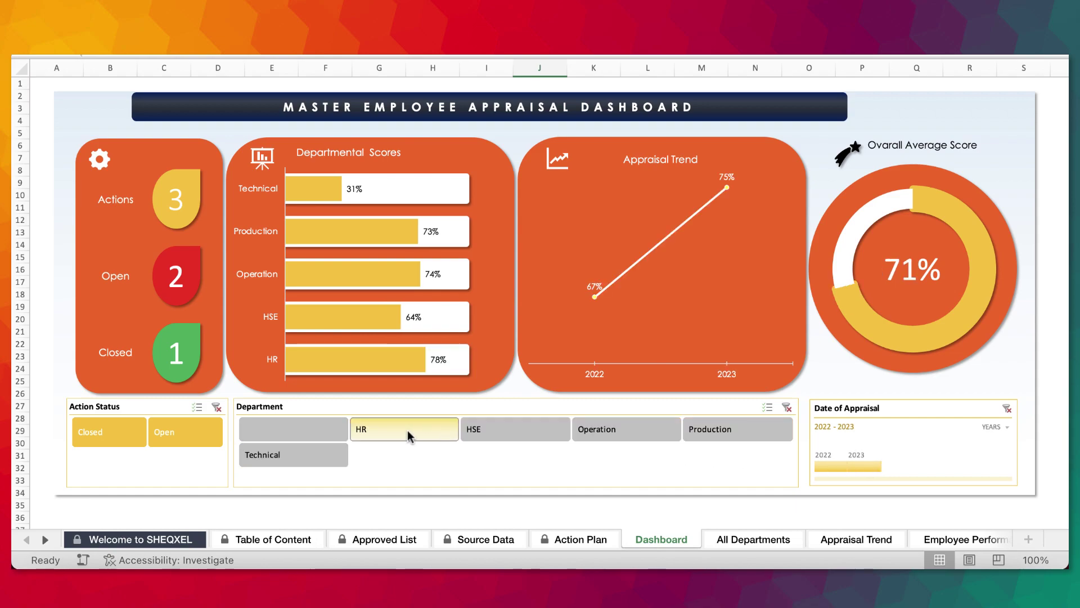
{"action": "left_click", "coordinate": [501, 426]}
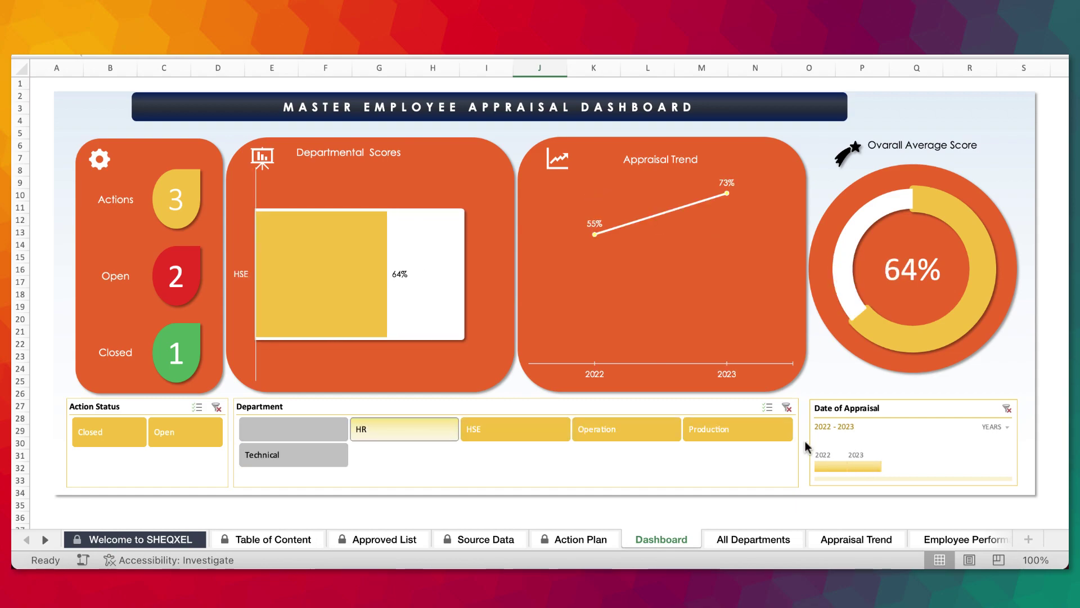
{"action": "left_click", "coordinate": [787, 407]}
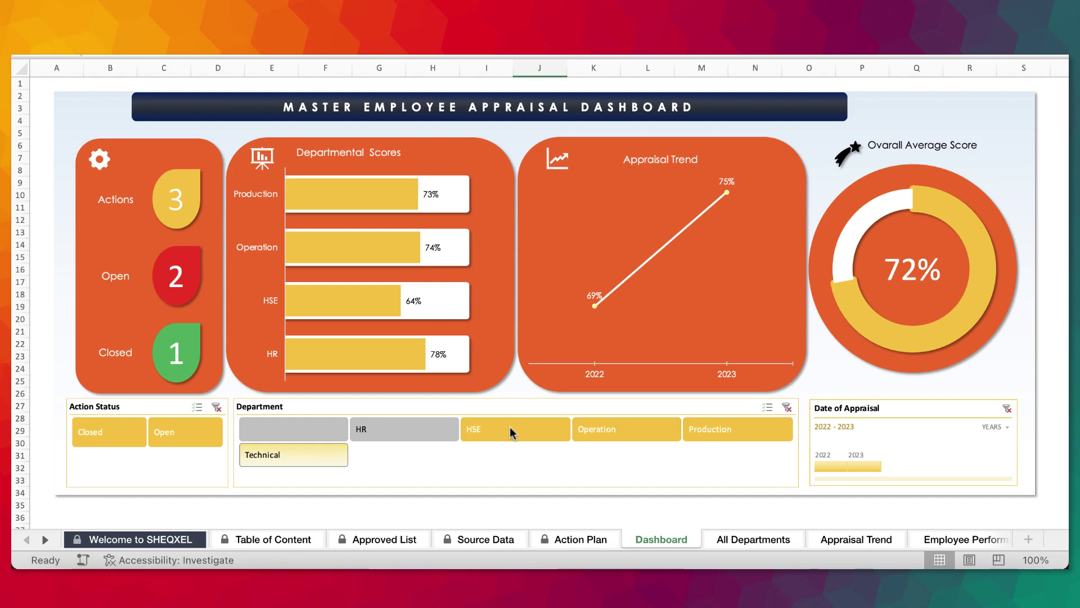
{"action": "left_click", "coordinate": [318, 456]}
{"action": "left_click", "coordinate": [755, 539]}
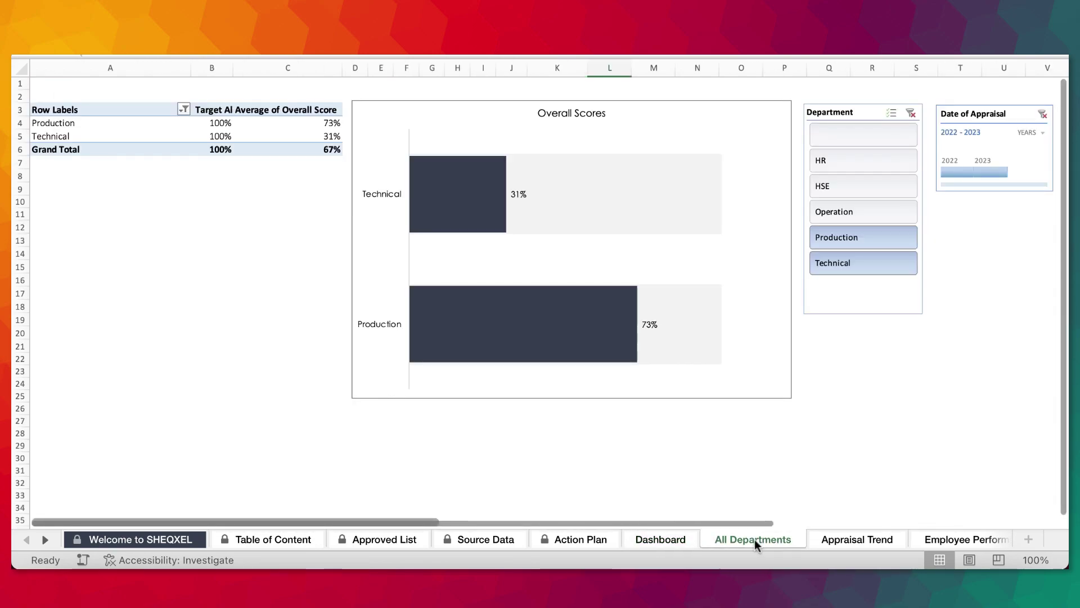
Step: Review the Appraisal Trend, Employee Performance, Ratings by Department and Action Status sheets, then return to Dashboard
{"action": "left_click", "coordinate": [842, 540]}
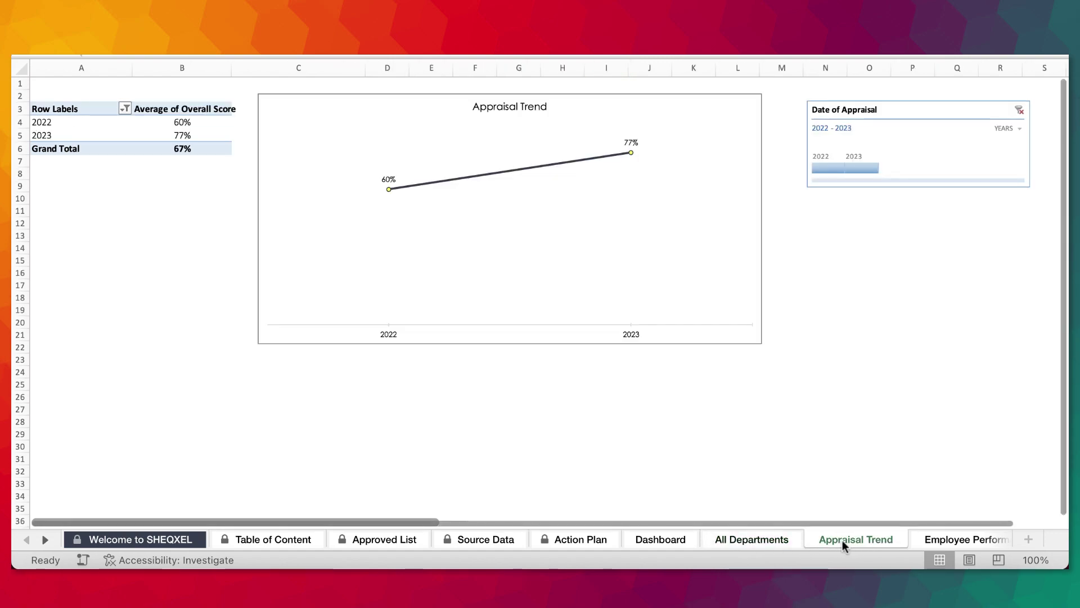
{"action": "left_click", "coordinate": [929, 539]}
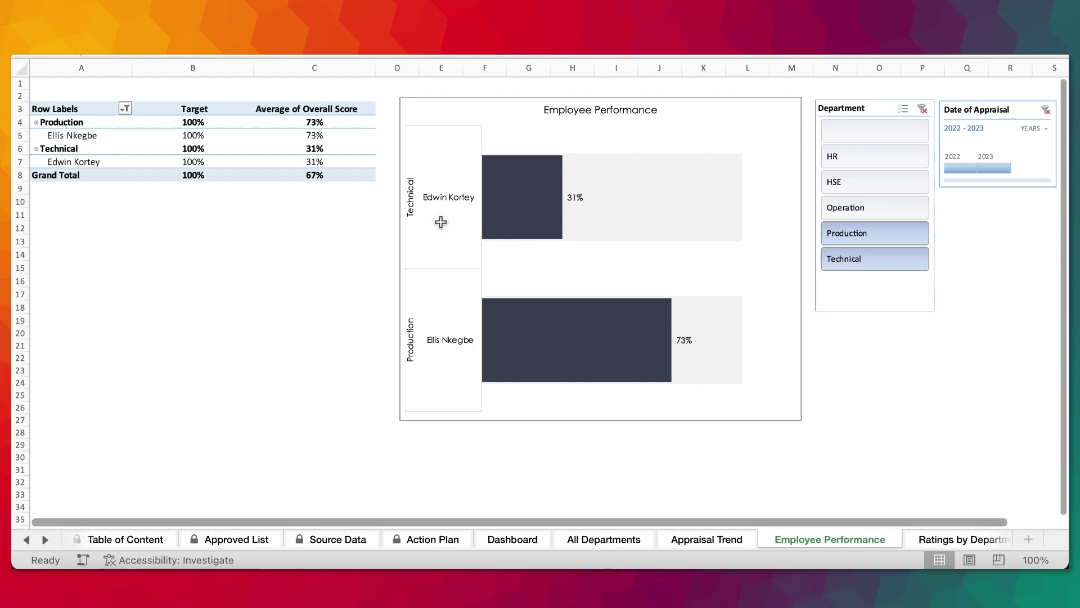
{"action": "left_click", "coordinate": [963, 540]}
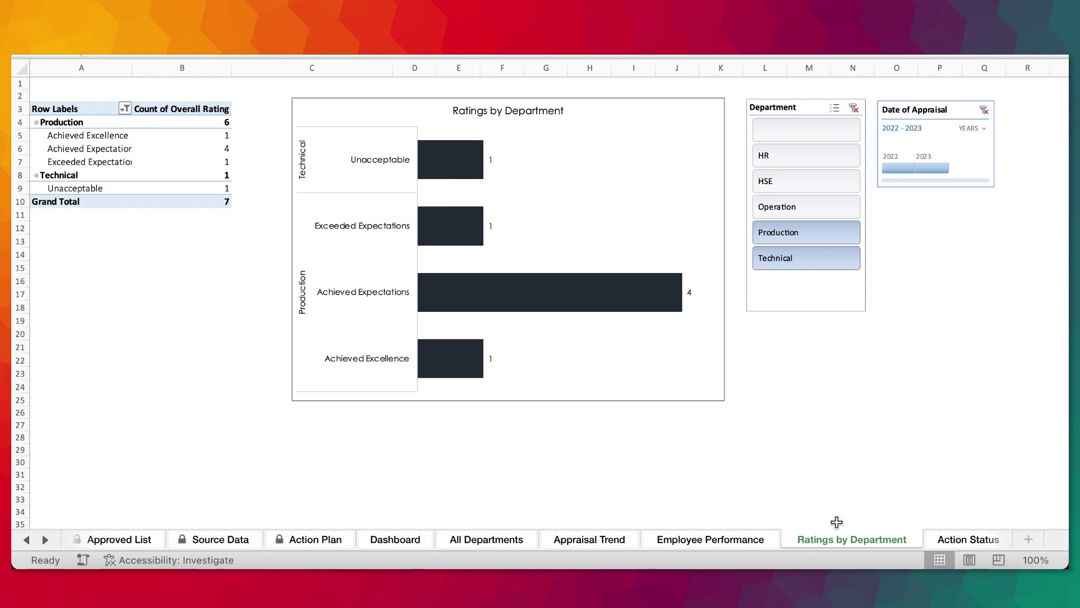
{"action": "left_click", "coordinate": [960, 540]}
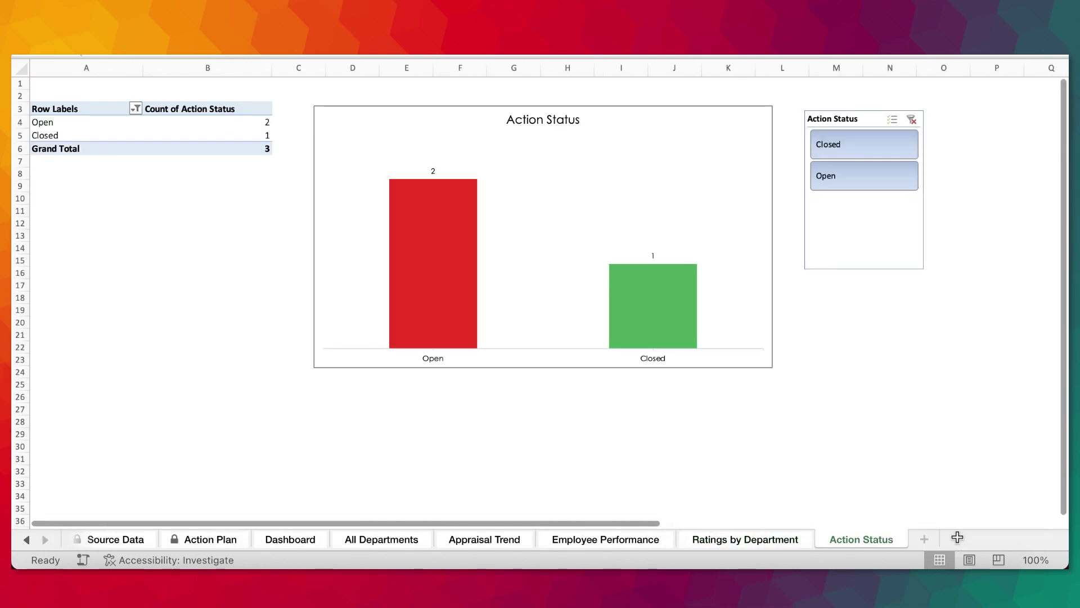
{"action": "left_click", "coordinate": [744, 540]}
{"action": "left_click", "coordinate": [476, 539]}
{"action": "left_click", "coordinate": [382, 539]}
{"action": "left_click", "coordinate": [287, 539]}
{"action": "left_click", "coordinate": [188, 554]}
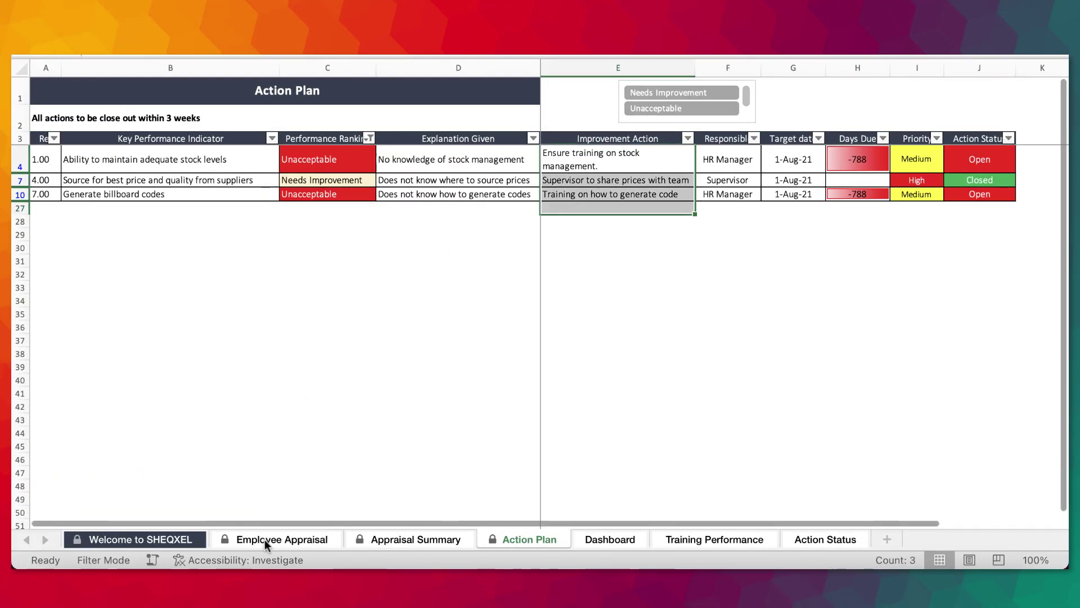
Step: Clear the Section 1 KPIs, weights and ratings on the Employee Appraisal sheet
{"action": "left_click", "coordinate": [265, 539]}
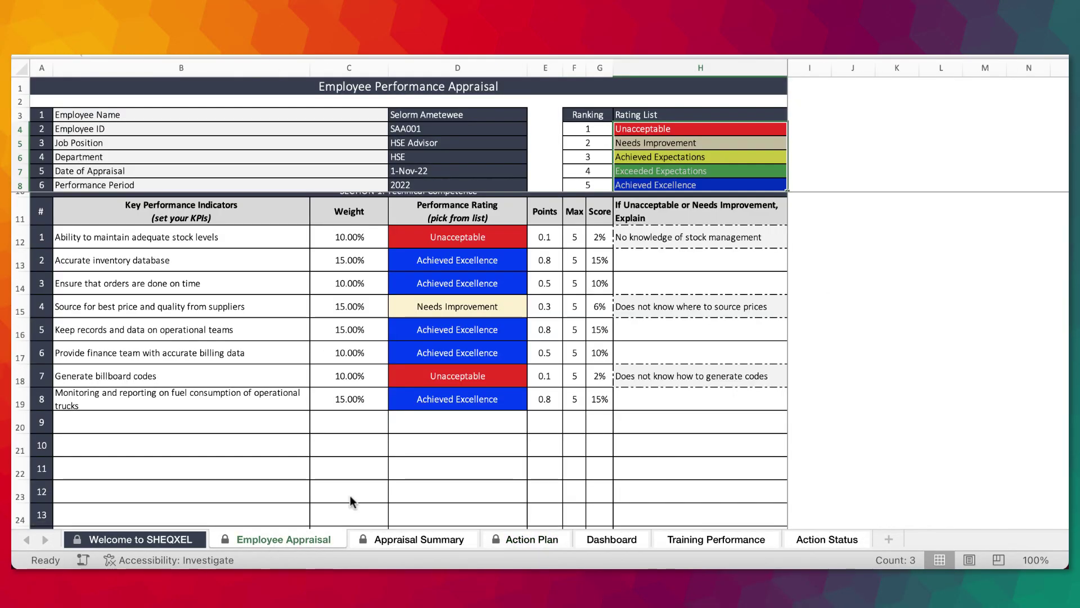
{"action": "left_click_drag", "start_coordinate": [163, 269], "coordinate": [235, 418]}
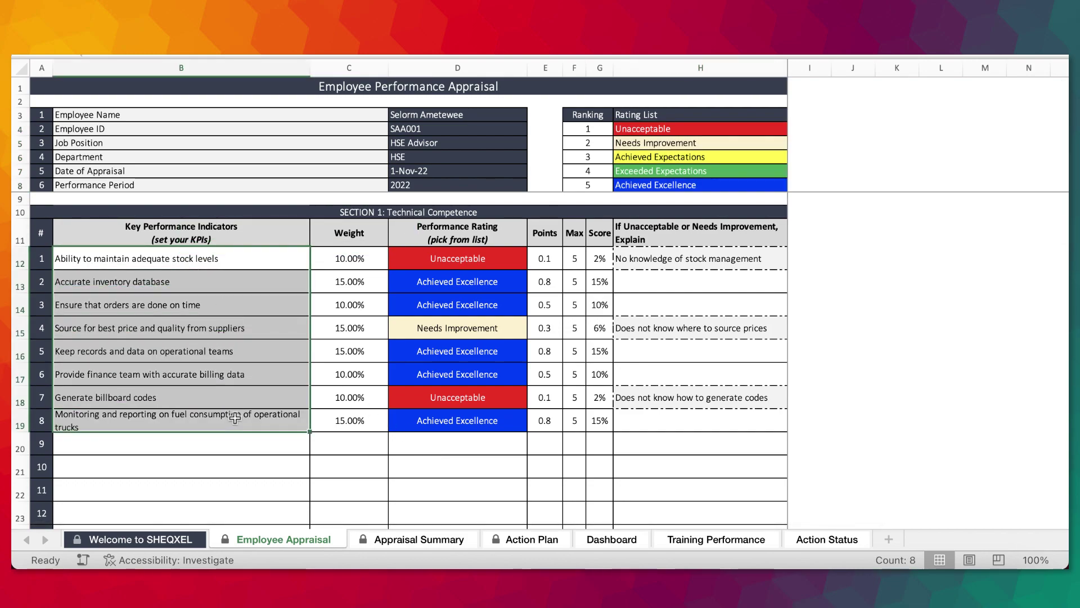
{"action": "left_click_drag", "start_coordinate": [468, 256], "coordinate": [475, 420]}
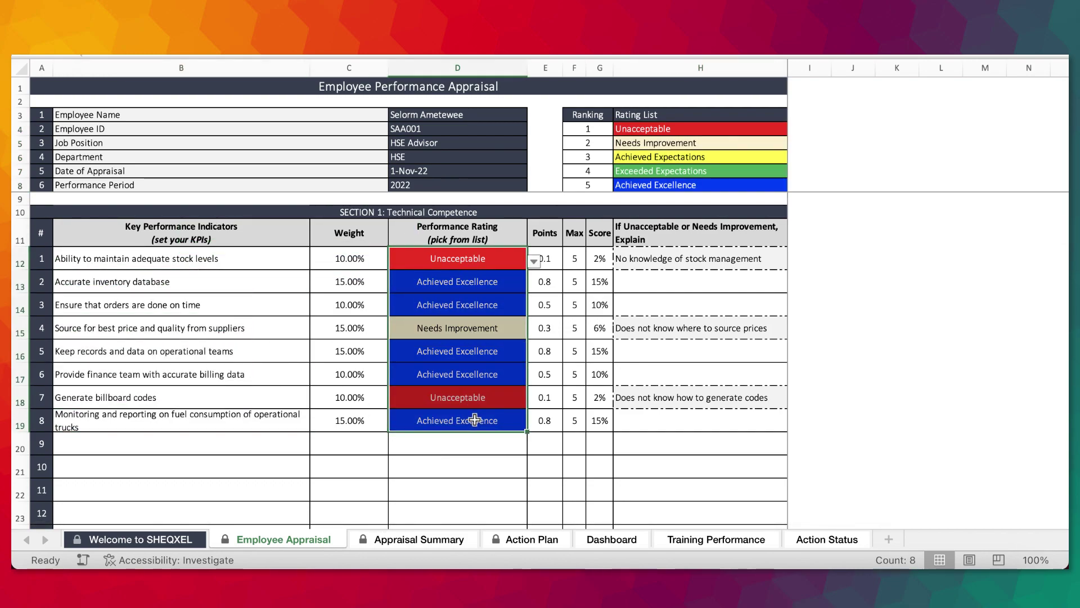
{"action": "key", "text": "Delete"}
{"action": "left_click_drag", "start_coordinate": [207, 262], "coordinate": [340, 429]}
{"action": "key", "text": "Delete"}
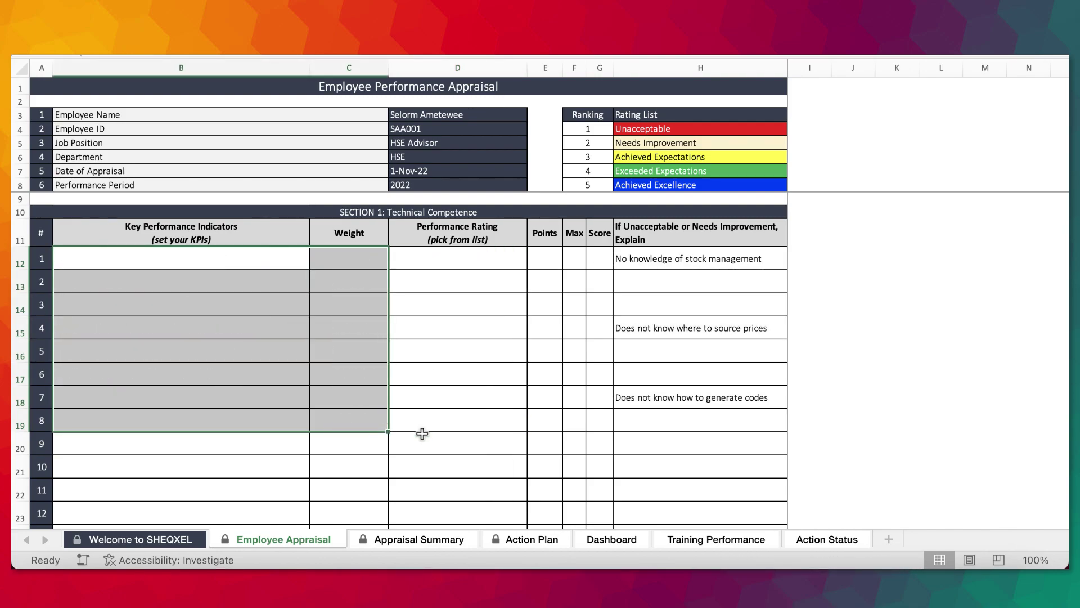
Step: Clear the Section 2 KPIs, weights and ratings
{"action": "scroll", "coordinate": [349, 430], "scroll_direction": "down", "scroll_amount": 5}
{"action": "left_click_drag", "start_coordinate": [188, 329], "coordinate": [526, 415]}
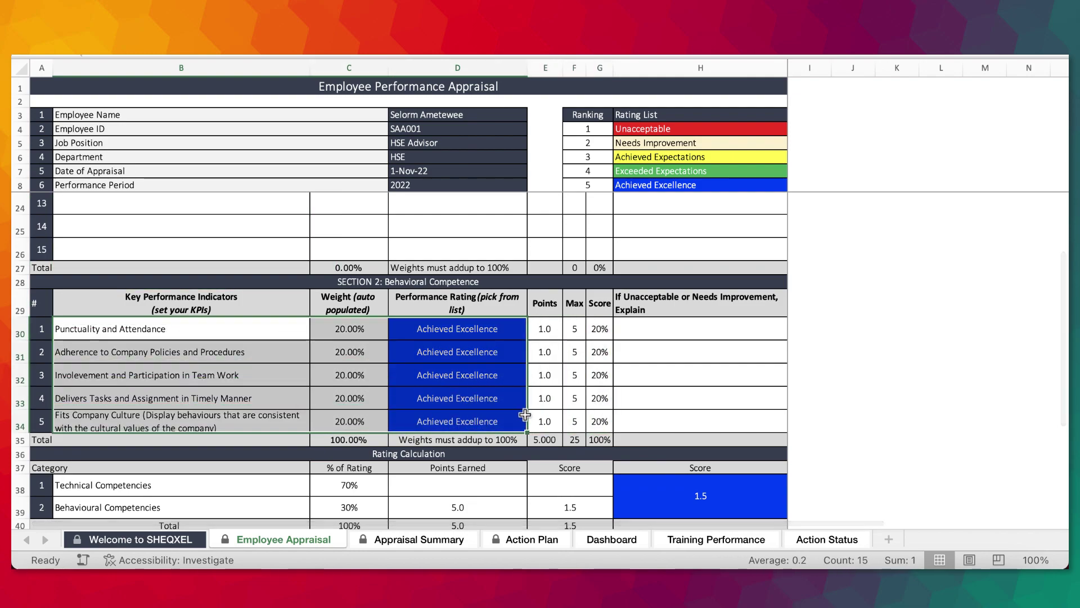
{"action": "key", "text": "Delete"}
{"action": "scroll", "coordinate": [525, 416], "scroll_direction": "down", "scroll_amount": 3}
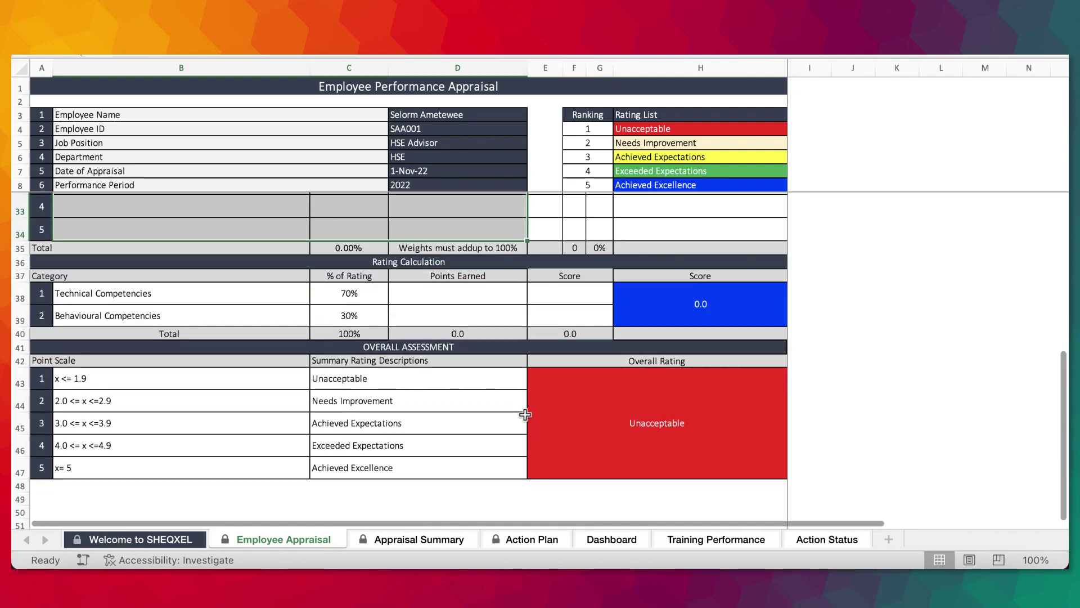
{"action": "scroll", "coordinate": [500, 522], "scroll_direction": "up", "scroll_amount": 3}
{"action": "scroll", "coordinate": [500, 522], "scroll_direction": "up", "scroll_amount": 2}
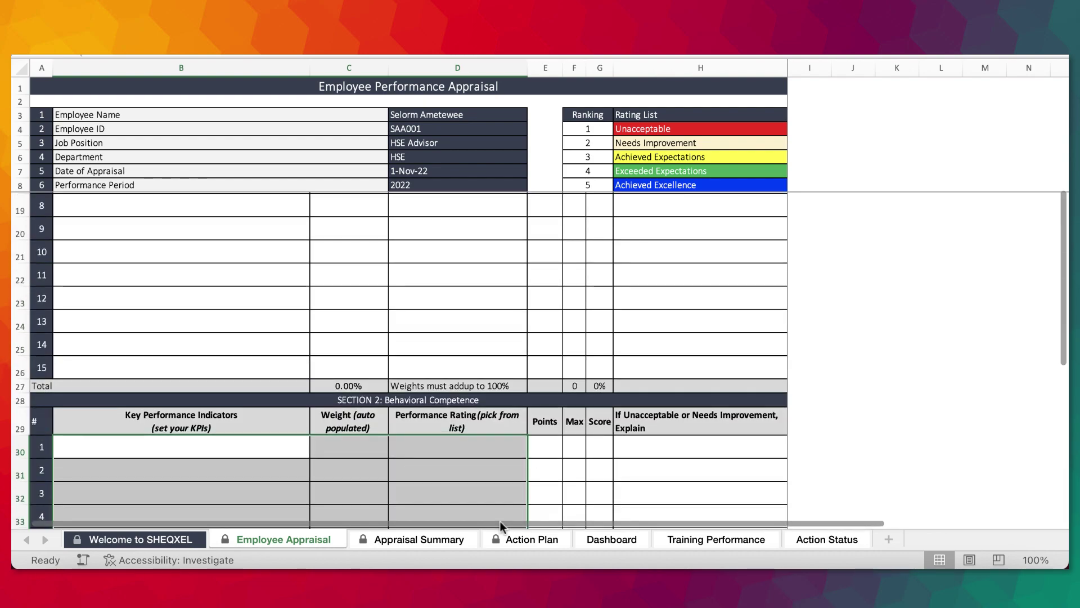
{"action": "left_click", "coordinate": [532, 541]}
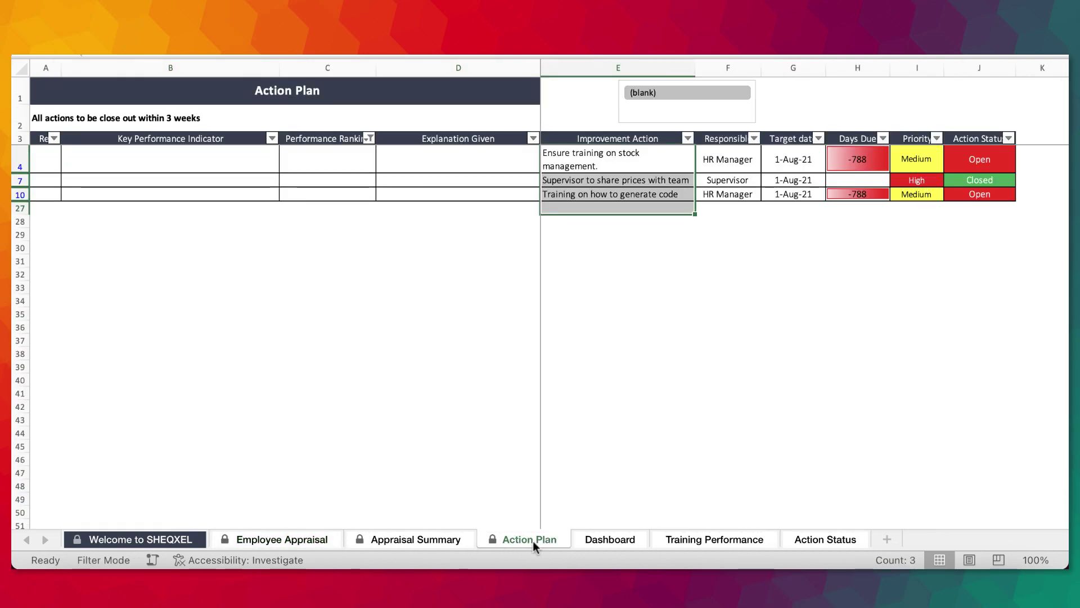
Step: Clear the Action Plan's actions, responsibles, dates, priorities and statuses
{"action": "left_click_drag", "start_coordinate": [619, 159], "coordinate": [767, 193]}
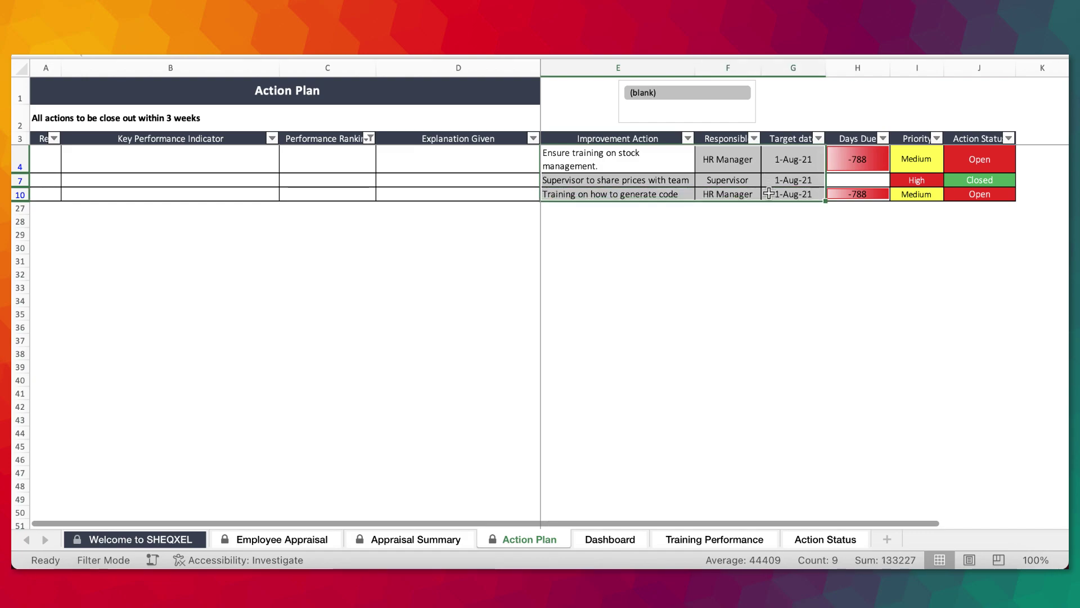
{"action": "key", "text": "Delete"}
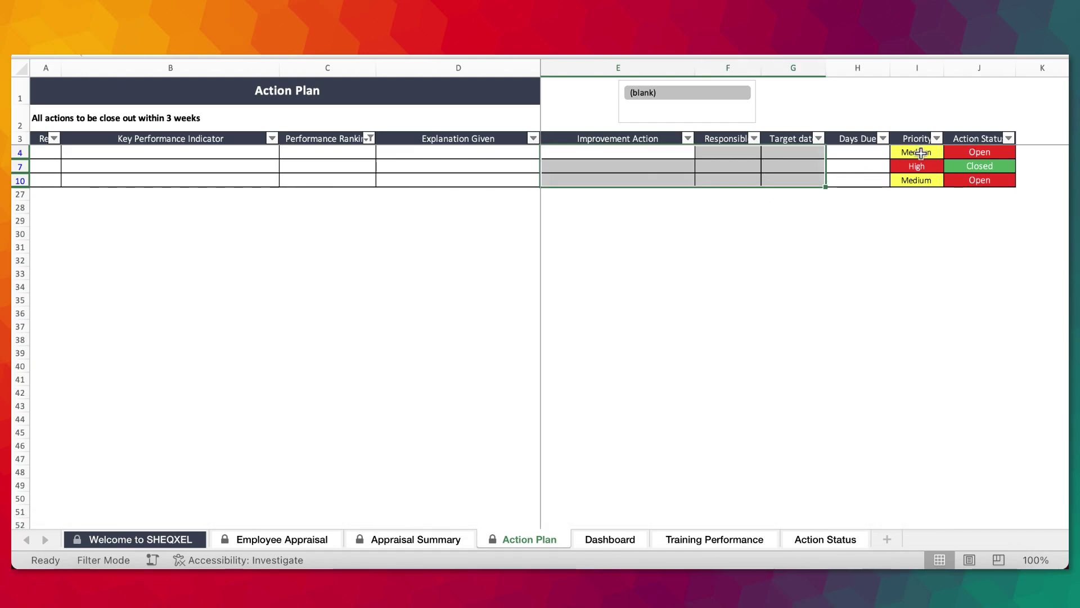
{"action": "left_click_drag", "start_coordinate": [917, 151], "coordinate": [971, 178]}
{"action": "key", "text": "Delete"}
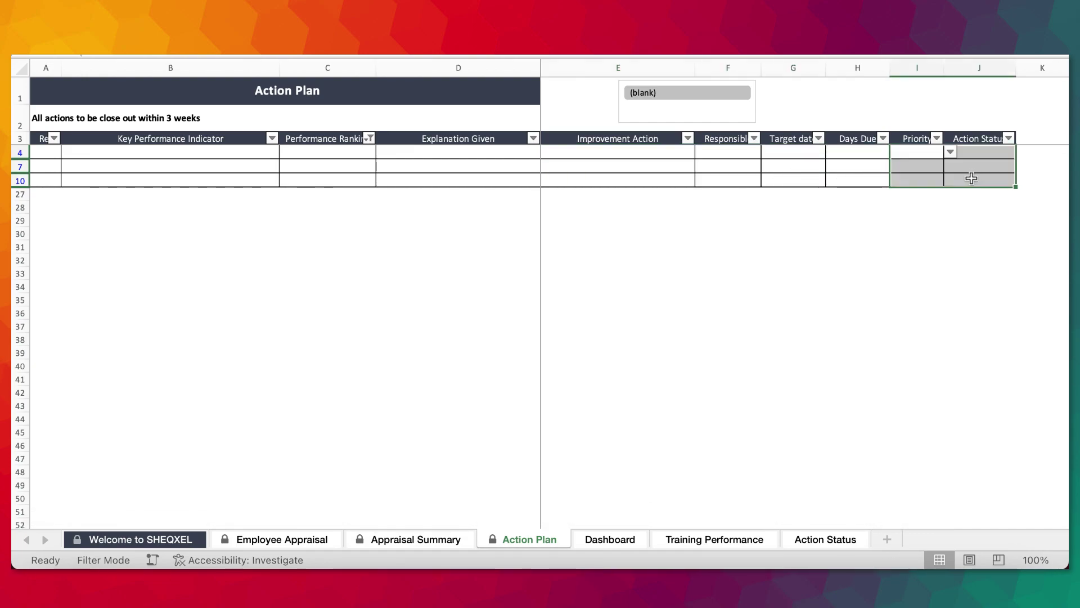
Step: Refresh the Dashboard, then review the Appraisal Summary and Employee Appraisal sheets
{"action": "left_click", "coordinate": [606, 542]}
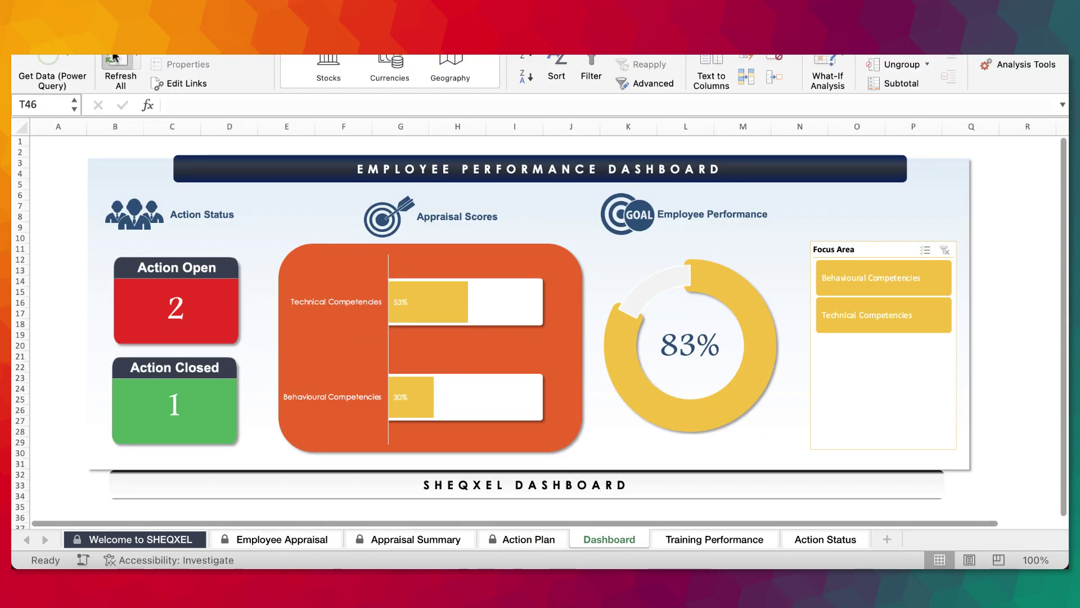
{"action": "left_click", "coordinate": [114, 57]}
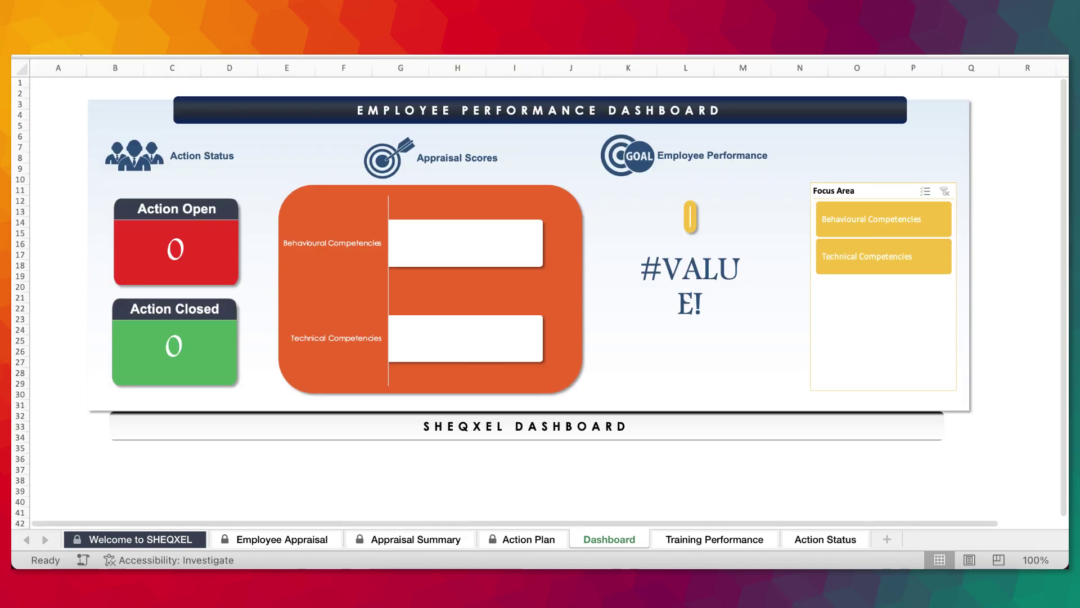
{"action": "left_click", "coordinate": [419, 538]}
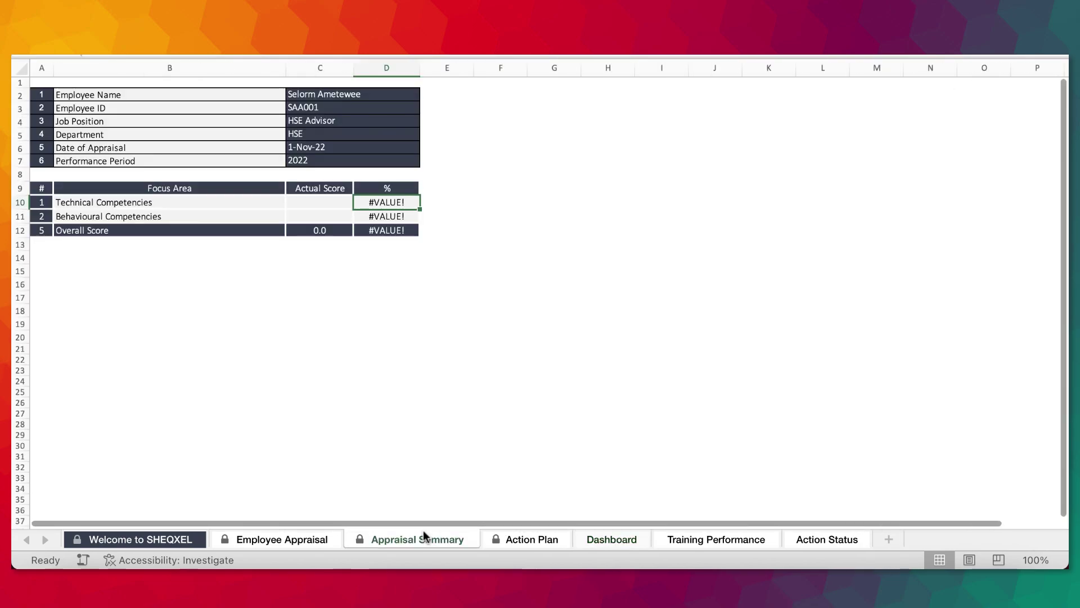
{"action": "left_click", "coordinate": [295, 539]}
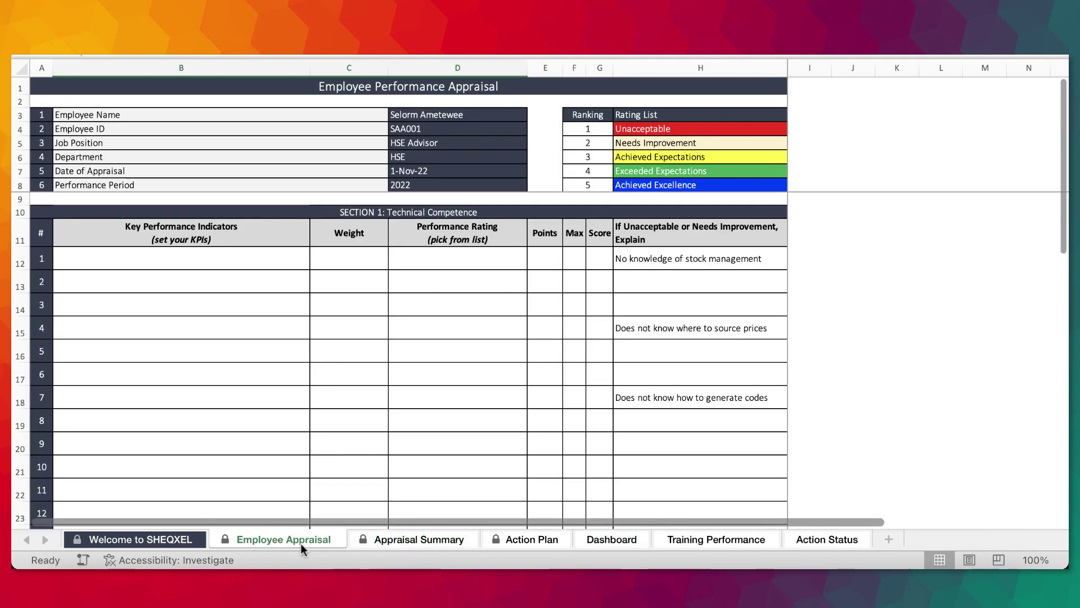
Step: Inspect the first KPI's weight and rating cells and rating choices without changing anything
{"action": "left_click", "coordinate": [369, 254]}
{"action": "left_click", "coordinate": [447, 262]}
{"action": "left_click", "coordinate": [532, 262]}
{"action": "key", "text": "Down"}
{"action": "key", "text": "Down"}
{"action": "key", "text": "Up"}
{"action": "key", "text": "Down"}
{"action": "key", "text": "Down"}
{"action": "key", "text": "Down"}
{"action": "key", "text": "Escape"}
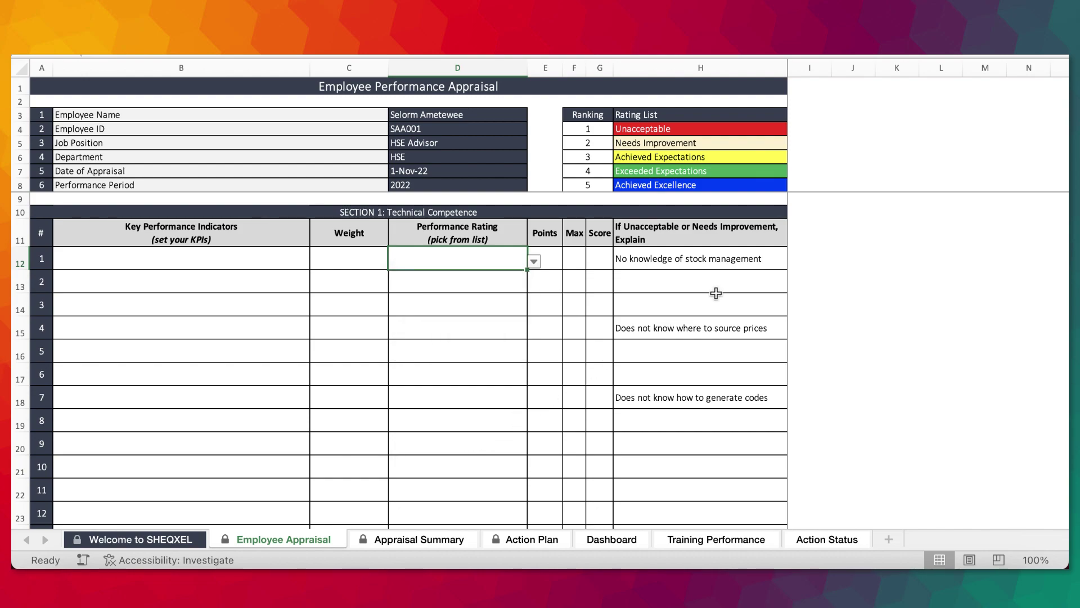
{"action": "scroll", "coordinate": [672, 407], "scroll_direction": "down", "scroll_amount": 4}
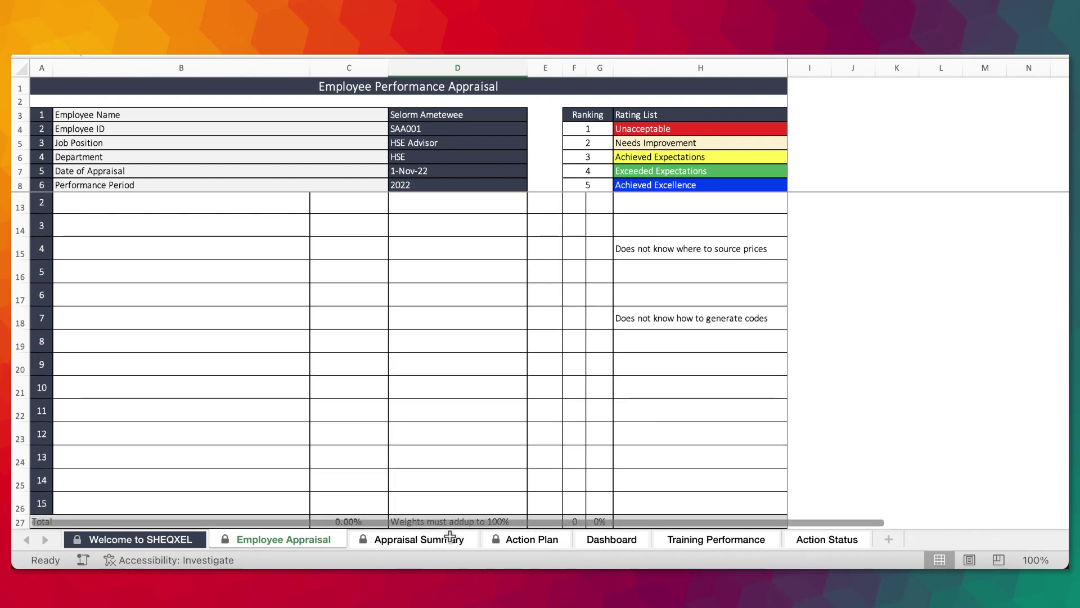
{"action": "scroll", "coordinate": [494, 509], "scroll_direction": "up", "scroll_amount": 4}
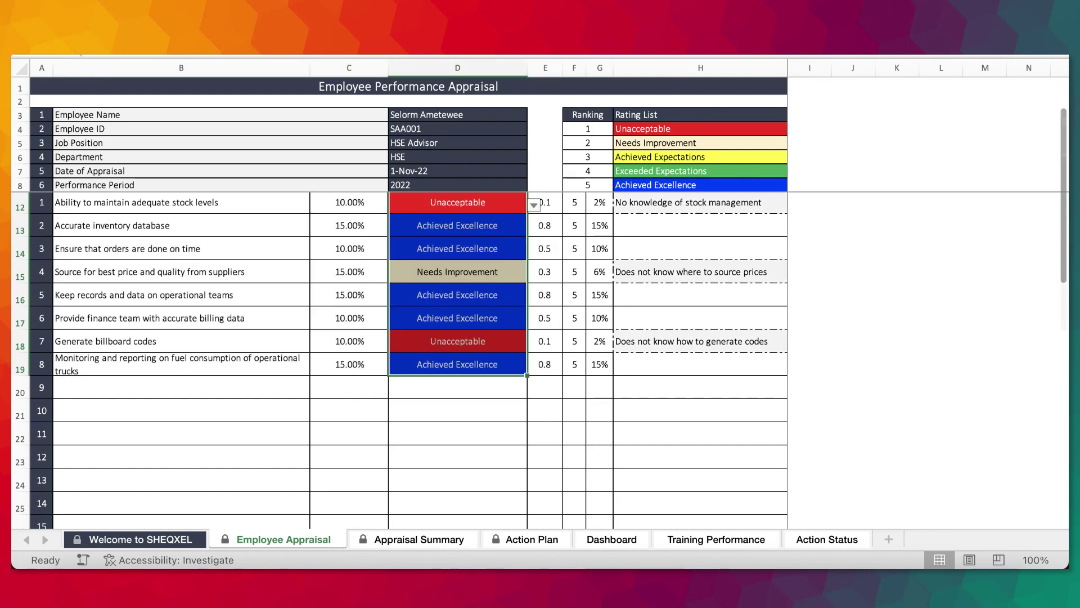
{"action": "scroll", "coordinate": [400, 310], "scroll_direction": "up", "scroll_amount": 3}
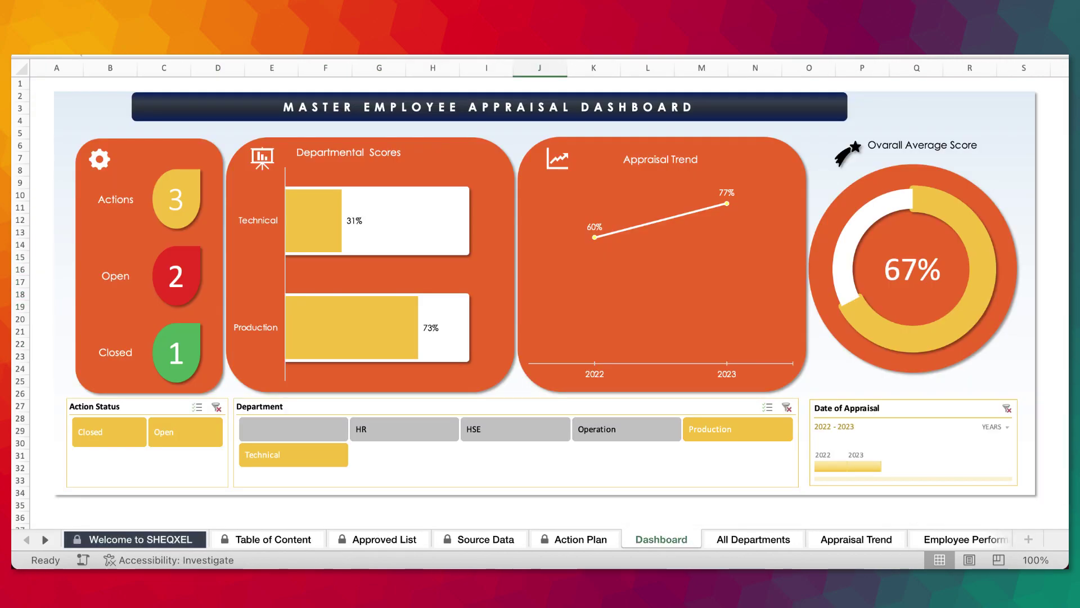
Step: Bring the appraisal tool forward on its Welcome to SHEQXEL sheet
{"action": "key", "text": "ctrl+Up"}
{"action": "left_click", "coordinate": [315, 304]}
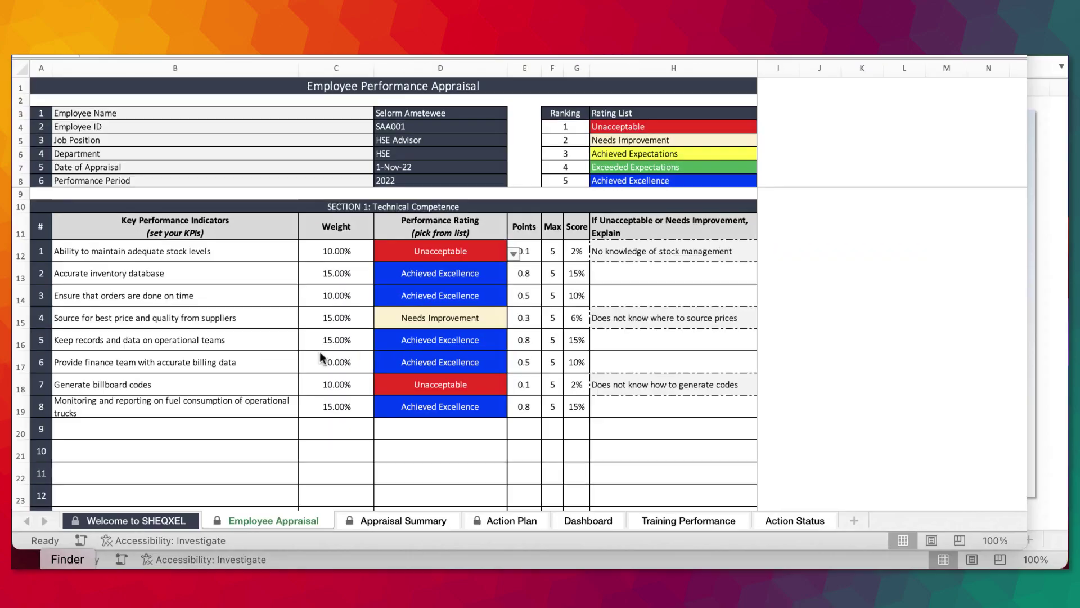
{"action": "scroll", "coordinate": [419, 506], "scroll_direction": "up", "scroll_amount": 1}
{"action": "left_click", "coordinate": [140, 538]}
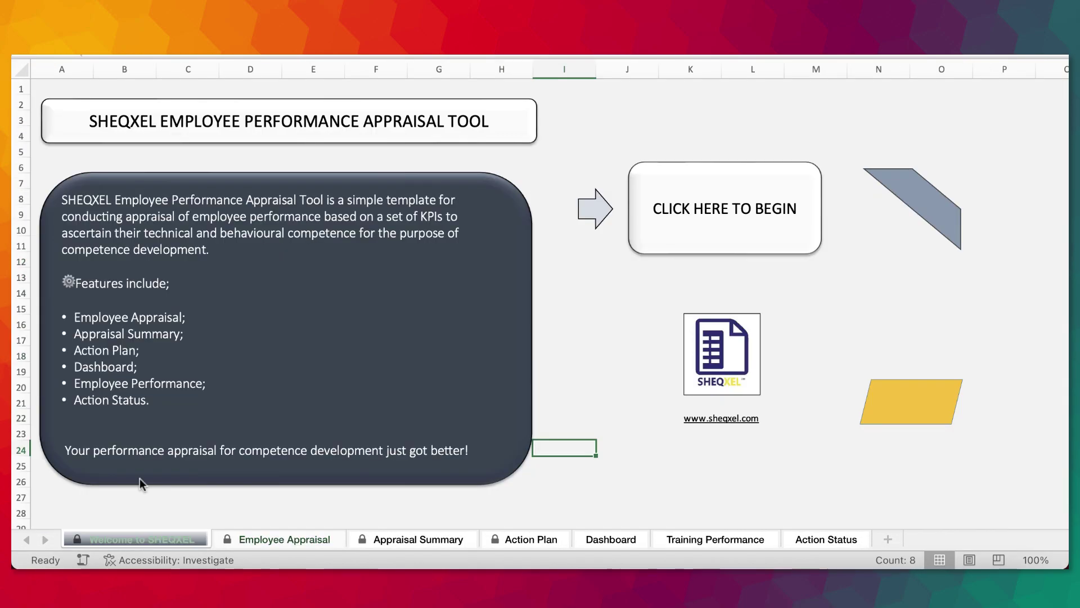
Step: Bring the master workbook forward on its Source Data sheet
{"action": "key", "text": "ctrl+Up"}
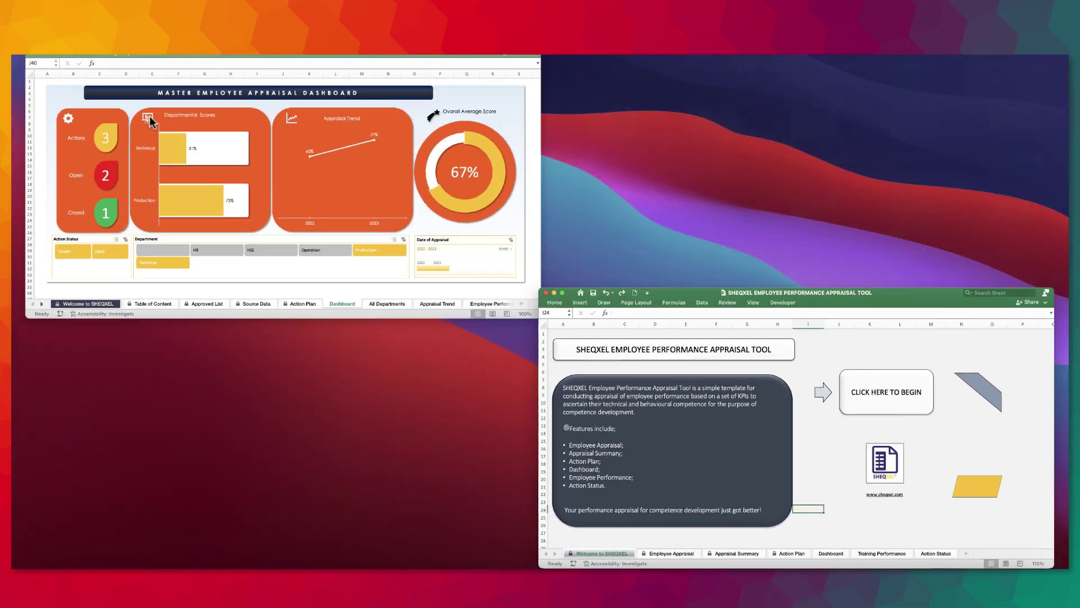
{"action": "left_click", "coordinate": [272, 235]}
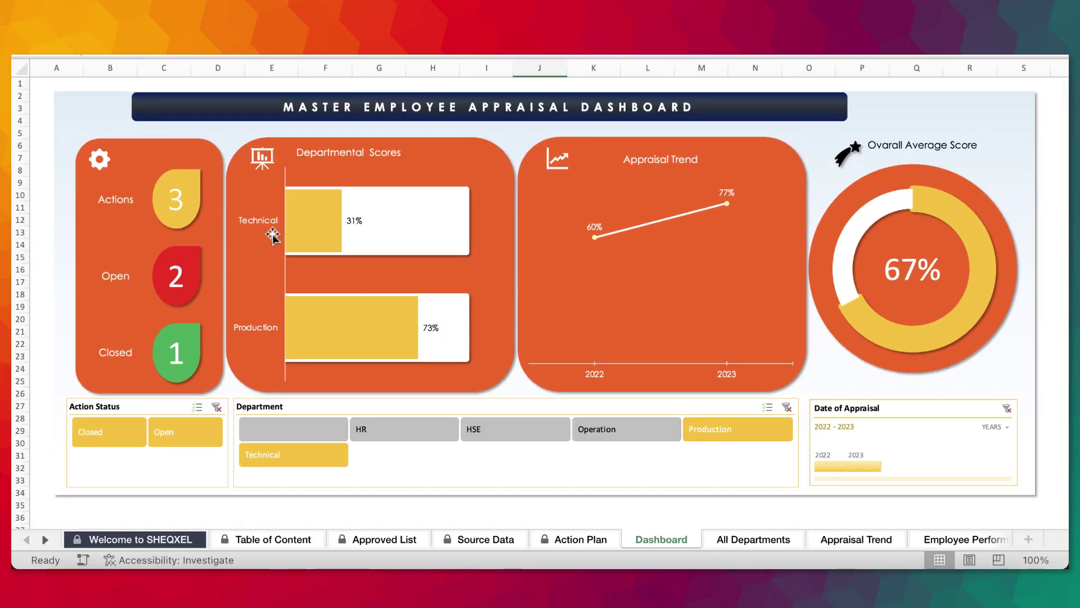
{"action": "left_click", "coordinate": [465, 540]}
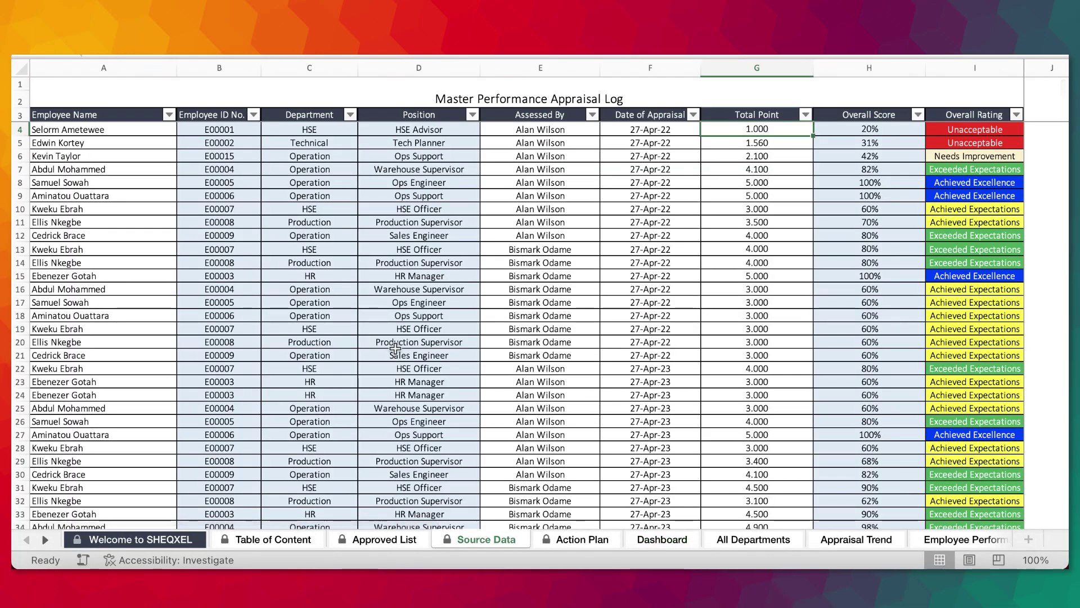
Step: Clear the log's employee names, assessors, dates and points, leaving only headings
{"action": "left_click_drag", "start_coordinate": [72, 128], "coordinate": [110, 183]}
{"action": "scroll", "coordinate": [176, 231], "scroll_direction": "up", "scroll_amount": 20}
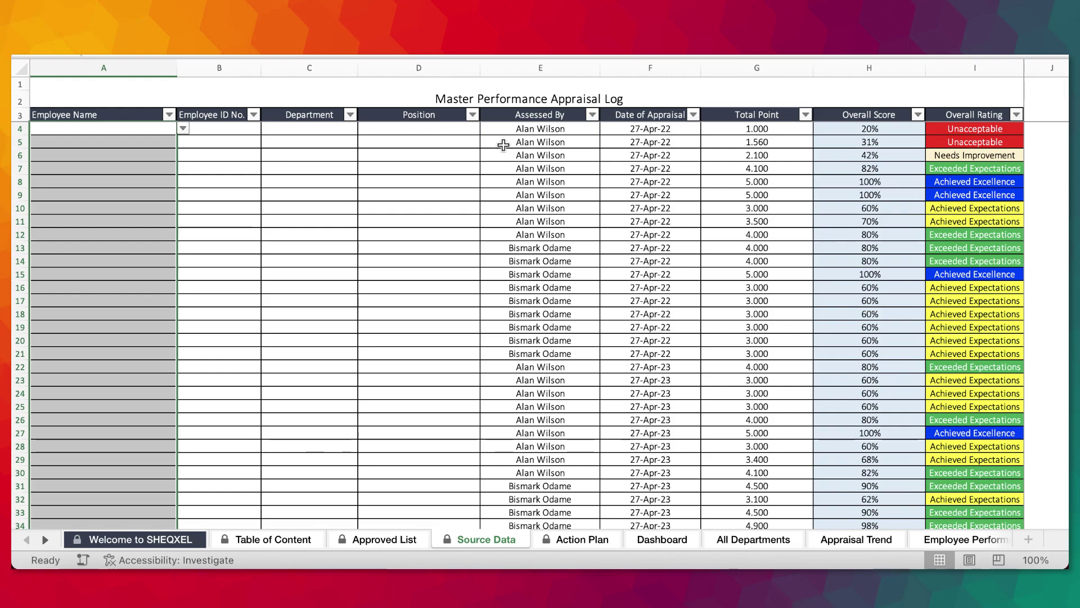
{"action": "left_click_drag", "start_coordinate": [540, 129], "coordinate": [810, 502]}
{"action": "key", "text": "Delete"}
{"action": "scroll", "coordinate": [771, 373], "scroll_direction": "down", "scroll_amount": 6}
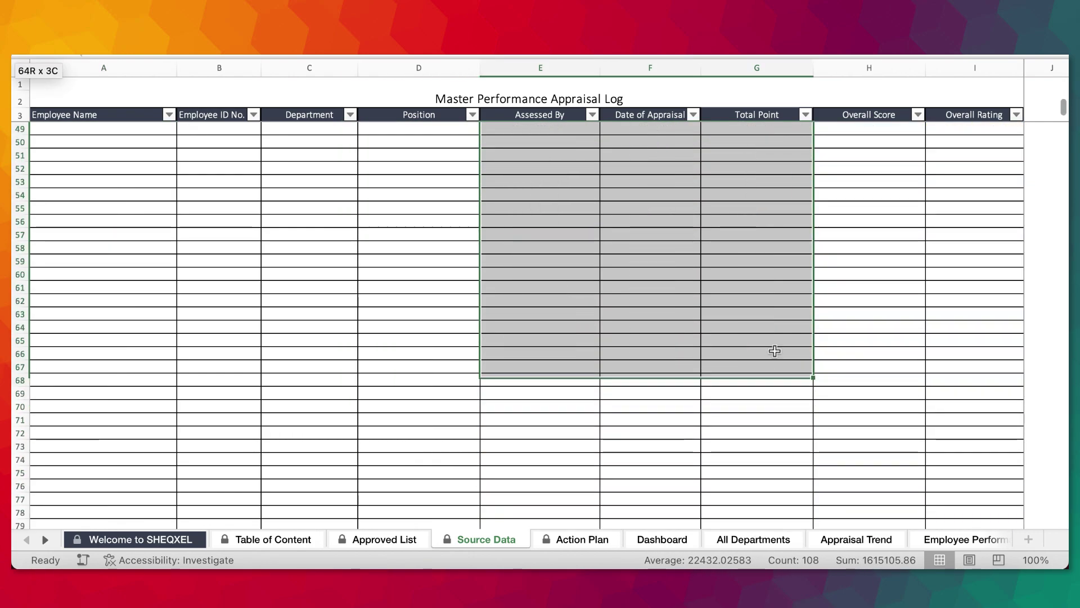
{"action": "scroll", "coordinate": [768, 295], "scroll_direction": "up", "scroll_amount": 8}
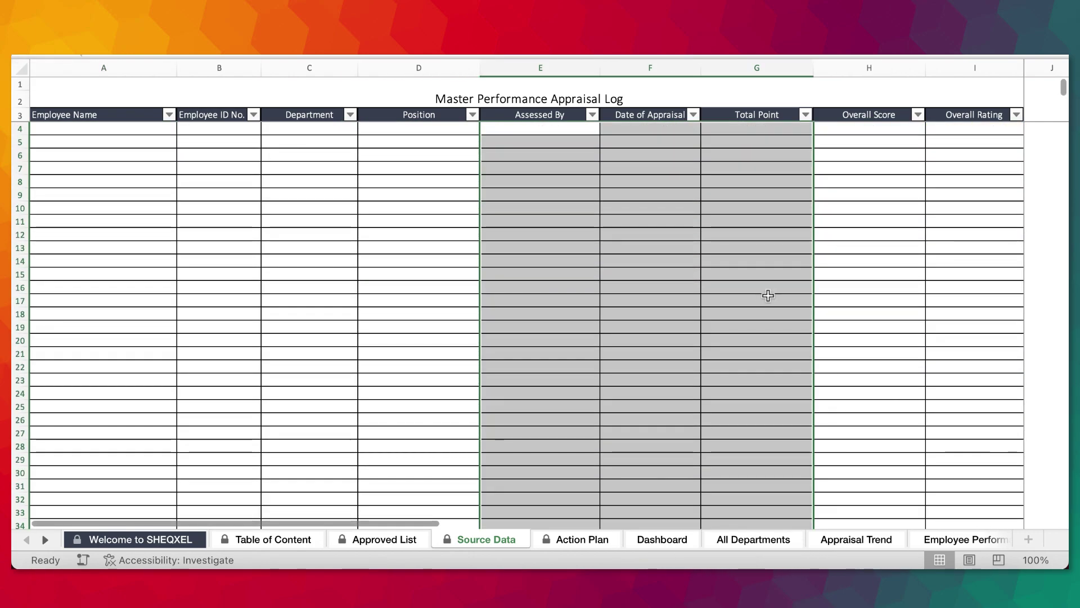
{"action": "left_click", "coordinate": [630, 329]}
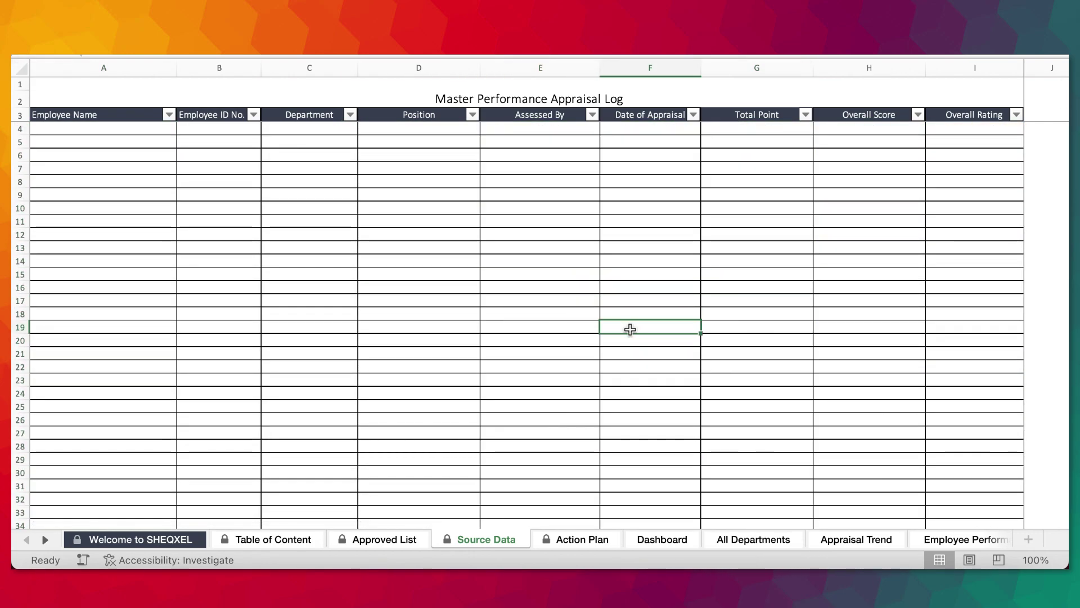
{"action": "left_click", "coordinate": [578, 540]}
Step: Clear the Action Plan entries in C4:G6 and the Priority and Action Status cells I4:J6
{"action": "left_click_drag", "start_coordinate": [295, 160], "coordinate": [818, 210]}
{"action": "key", "text": "Delete"}
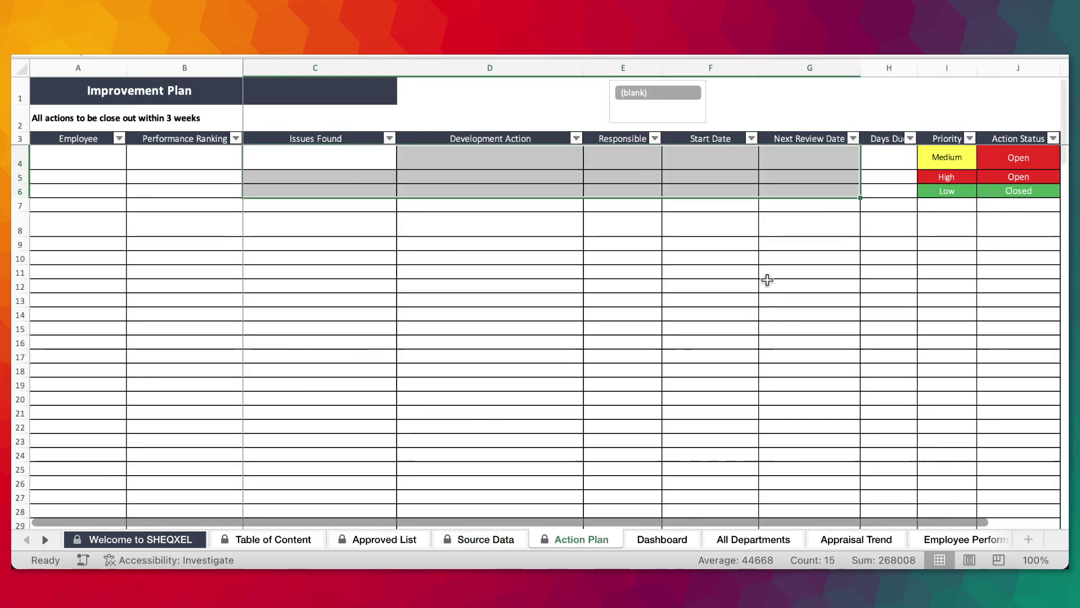
{"action": "scroll", "coordinate": [767, 279], "scroll_direction": "right", "scroll_amount": 5}
{"action": "left_click_drag", "start_coordinate": [678, 152], "coordinate": [746, 193]}
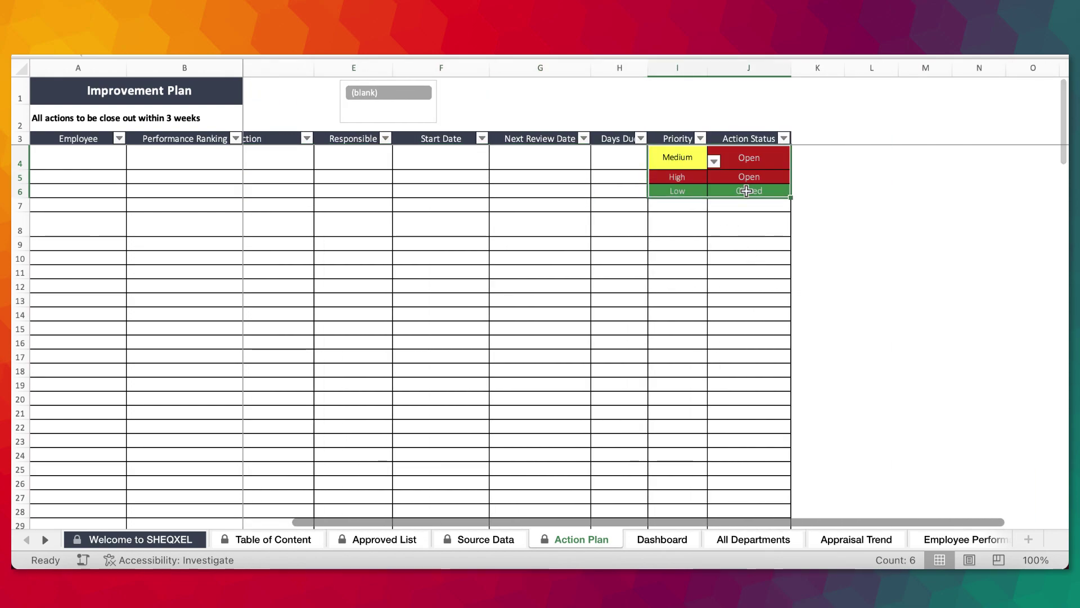
{"action": "key", "text": "Delete"}
{"action": "scroll", "coordinate": [525, 444], "scroll_direction": "left", "scroll_amount": 5}
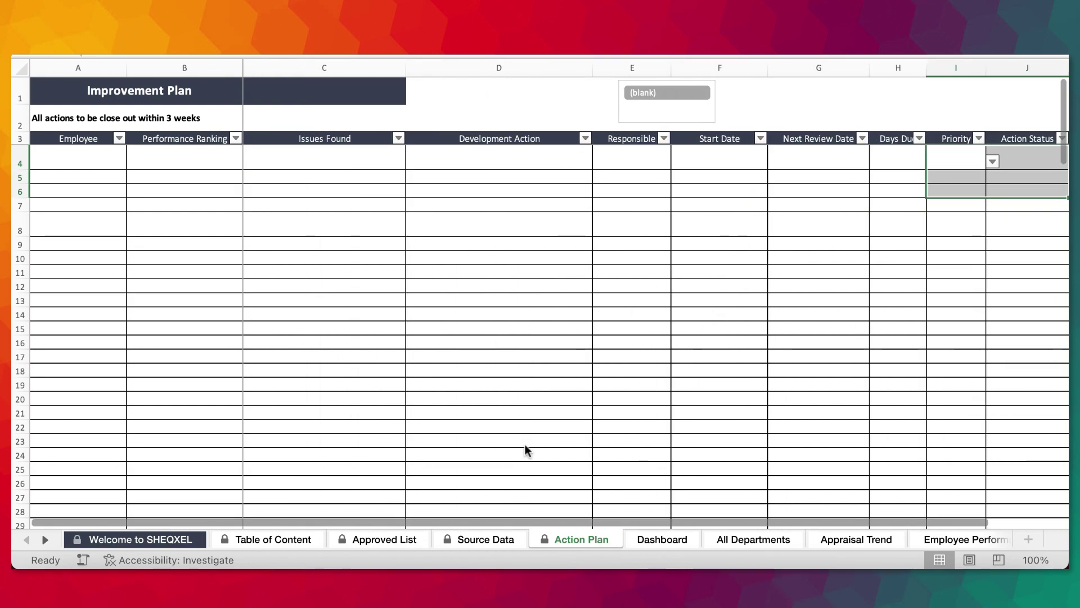
Step: Refresh all data on the Dashboard, check each report sheet, and return to the Source Data log
{"action": "left_click", "coordinate": [647, 541]}
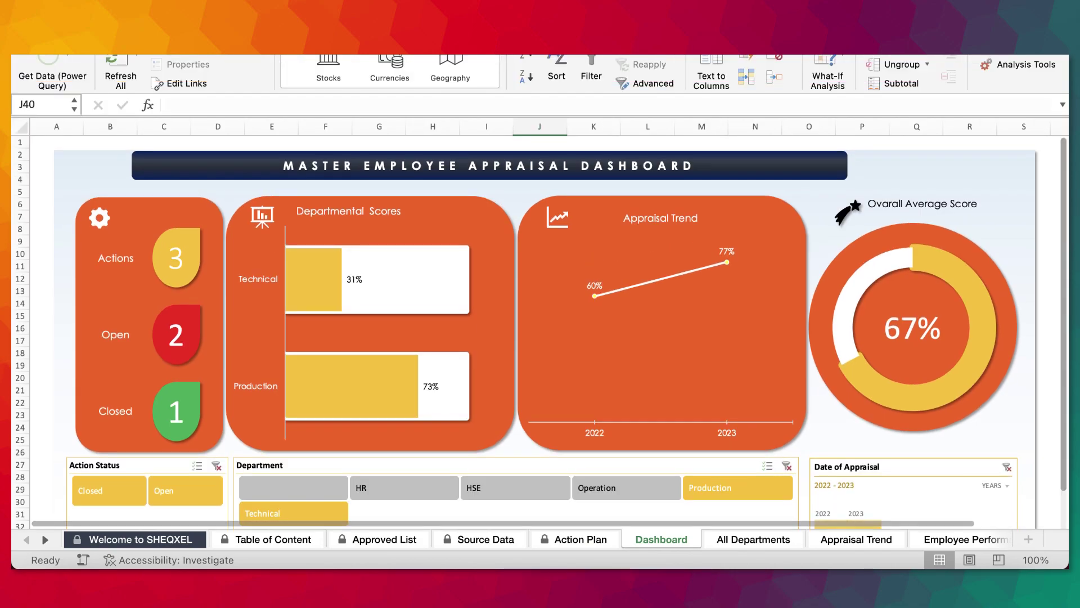
{"action": "left_click", "coordinate": [119, 66]}
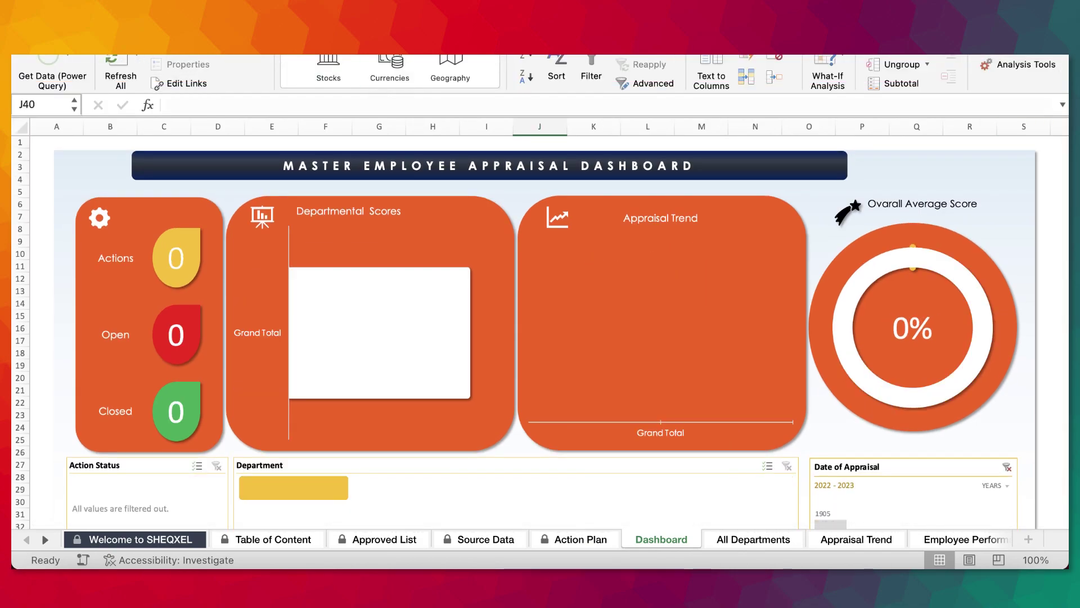
{"action": "left_click", "coordinate": [761, 539]}
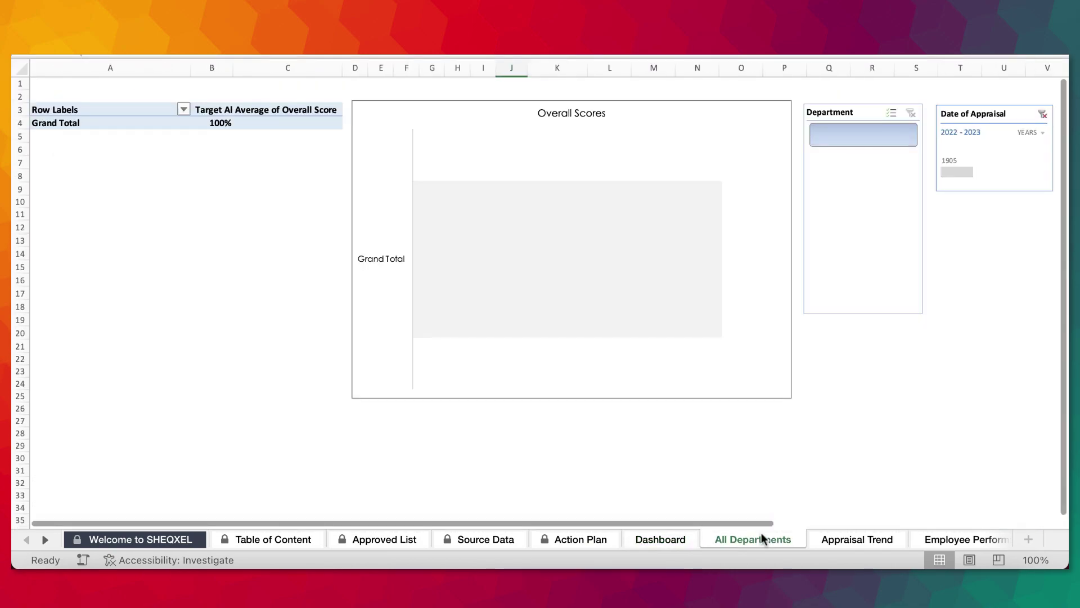
{"action": "left_click", "coordinate": [861, 540]}
{"action": "left_click", "coordinate": [963, 540]}
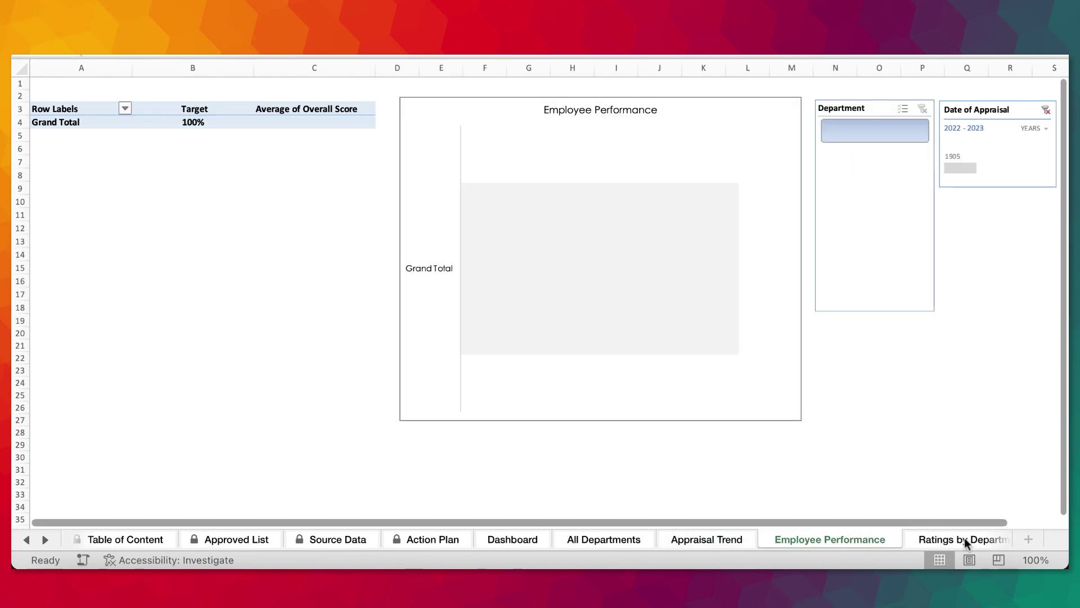
{"action": "left_click", "coordinate": [331, 539]}
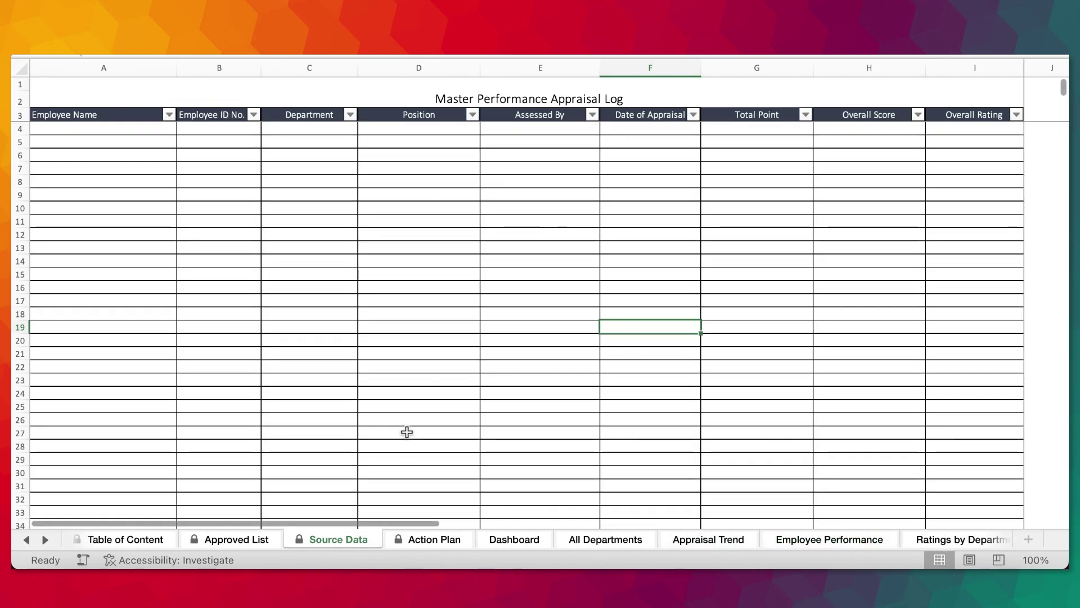
{"action": "left_click", "coordinate": [254, 539]}
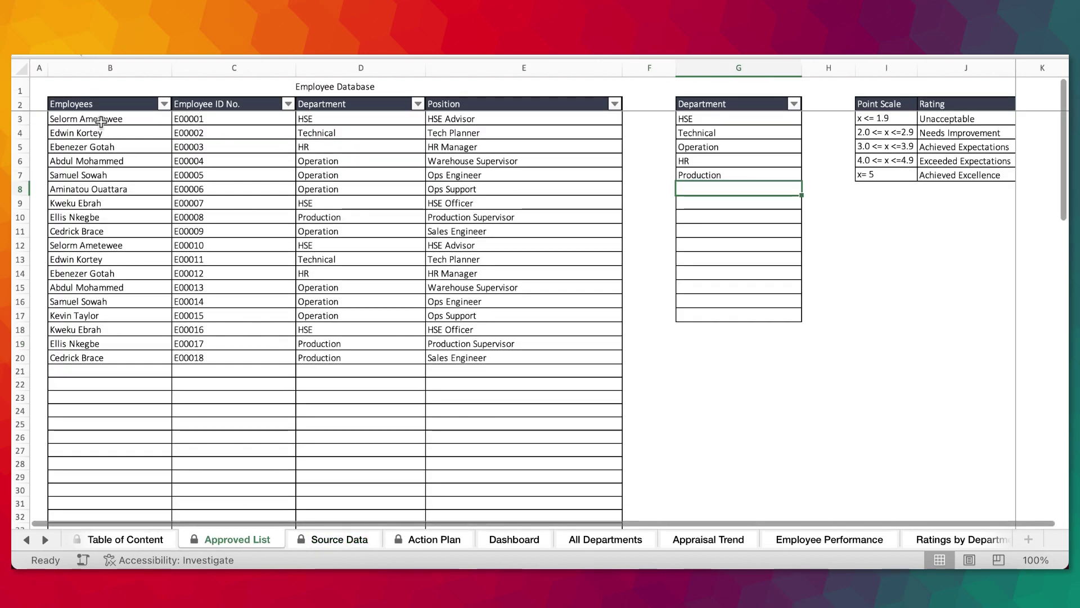
{"action": "left_click_drag", "start_coordinate": [107, 119], "coordinate": [458, 384]}
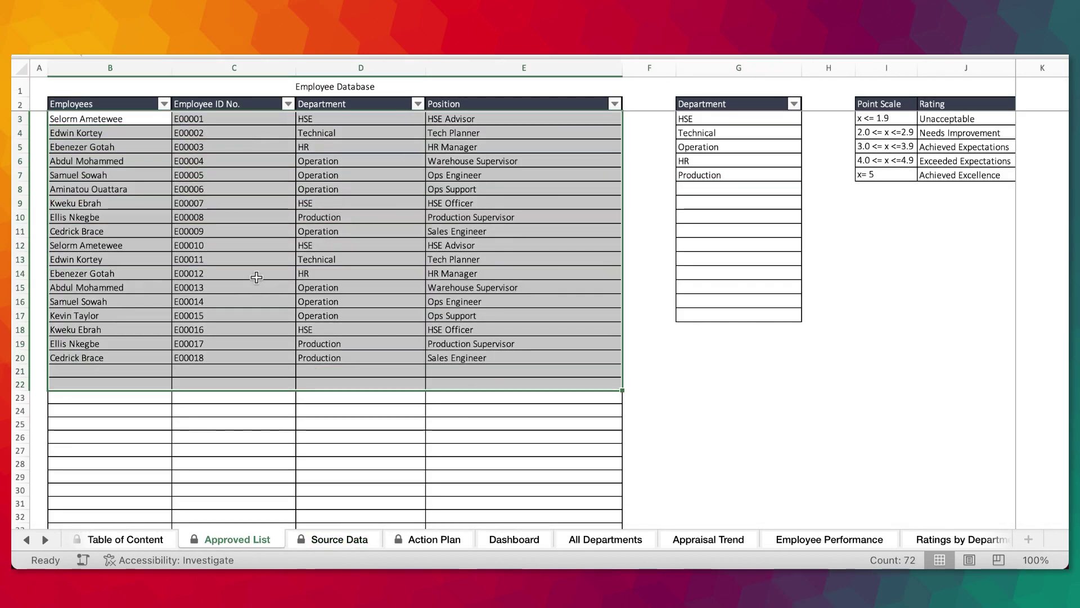
{"action": "left_click", "coordinate": [356, 541]}
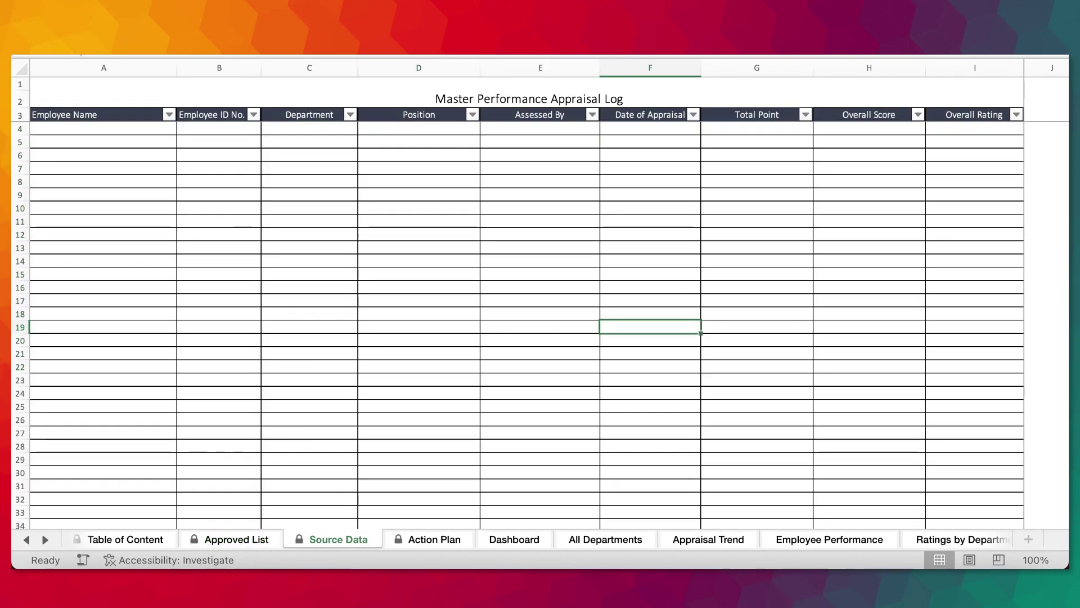